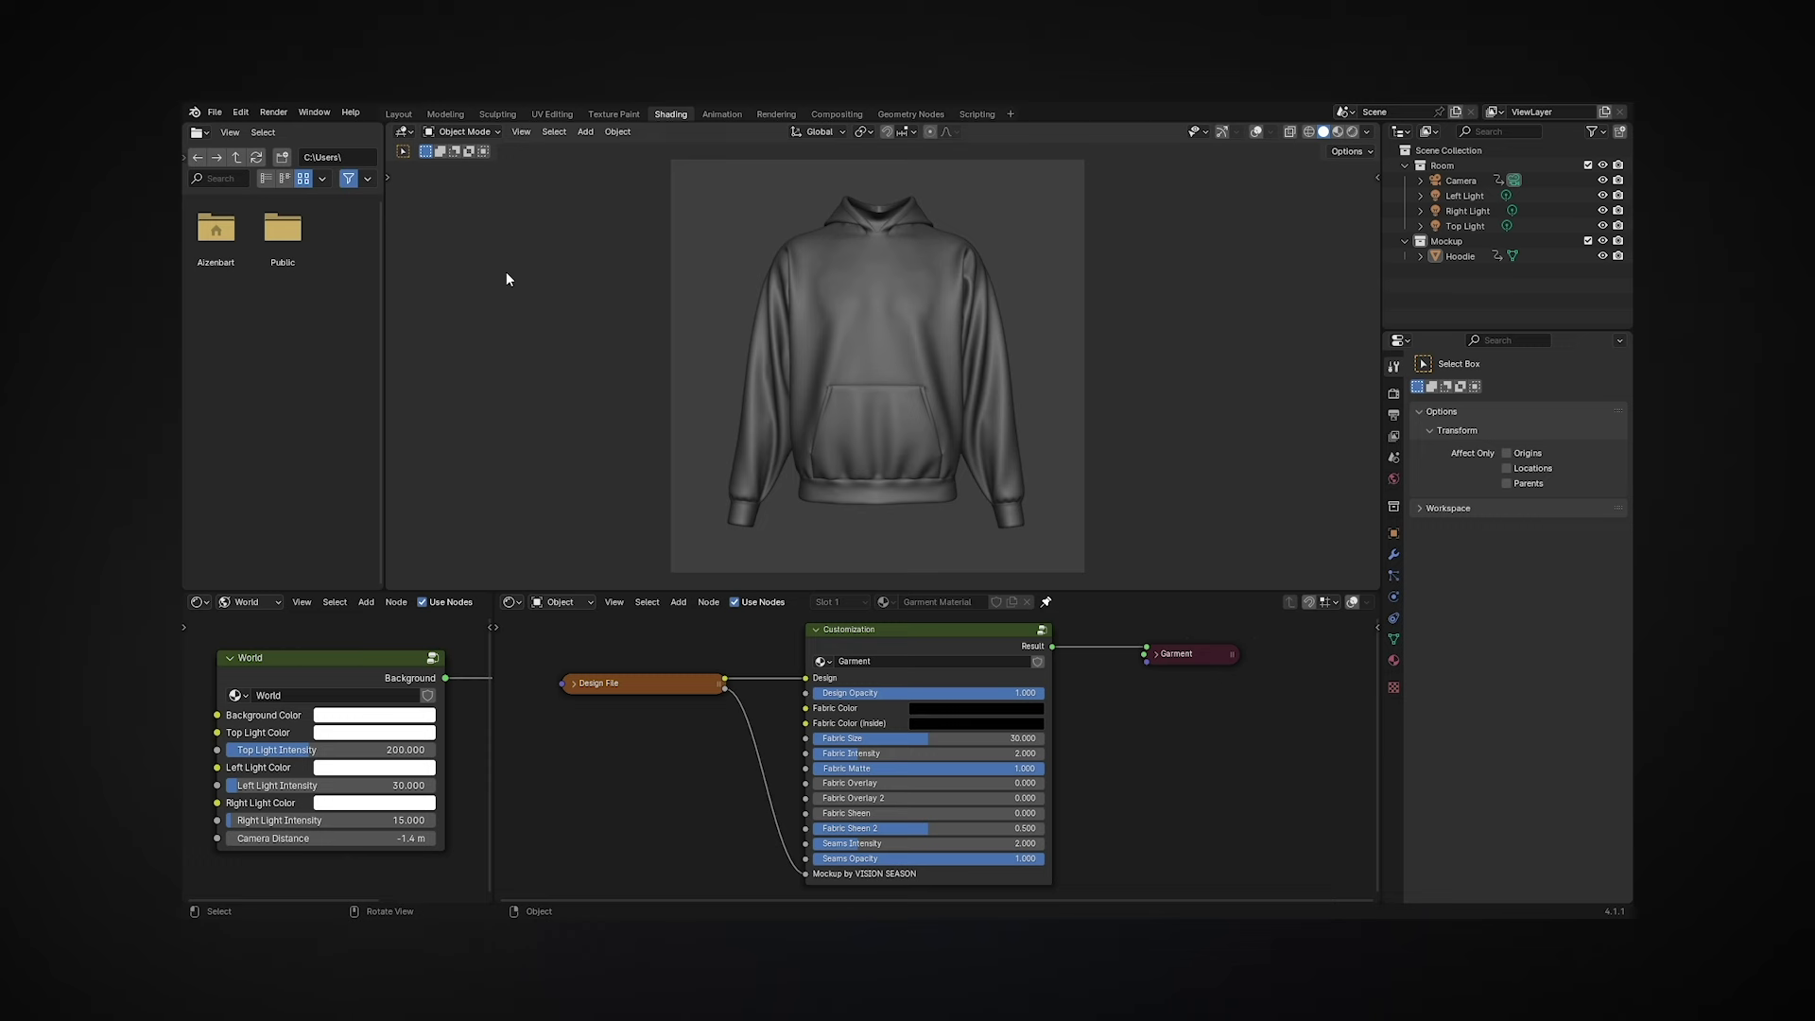
# Set Cycles render devices to OptiX with the GeForce RTX 4070 in System preferences, then close Preferences
pyautogui.click(241, 112)
pyautogui.click(270, 308)
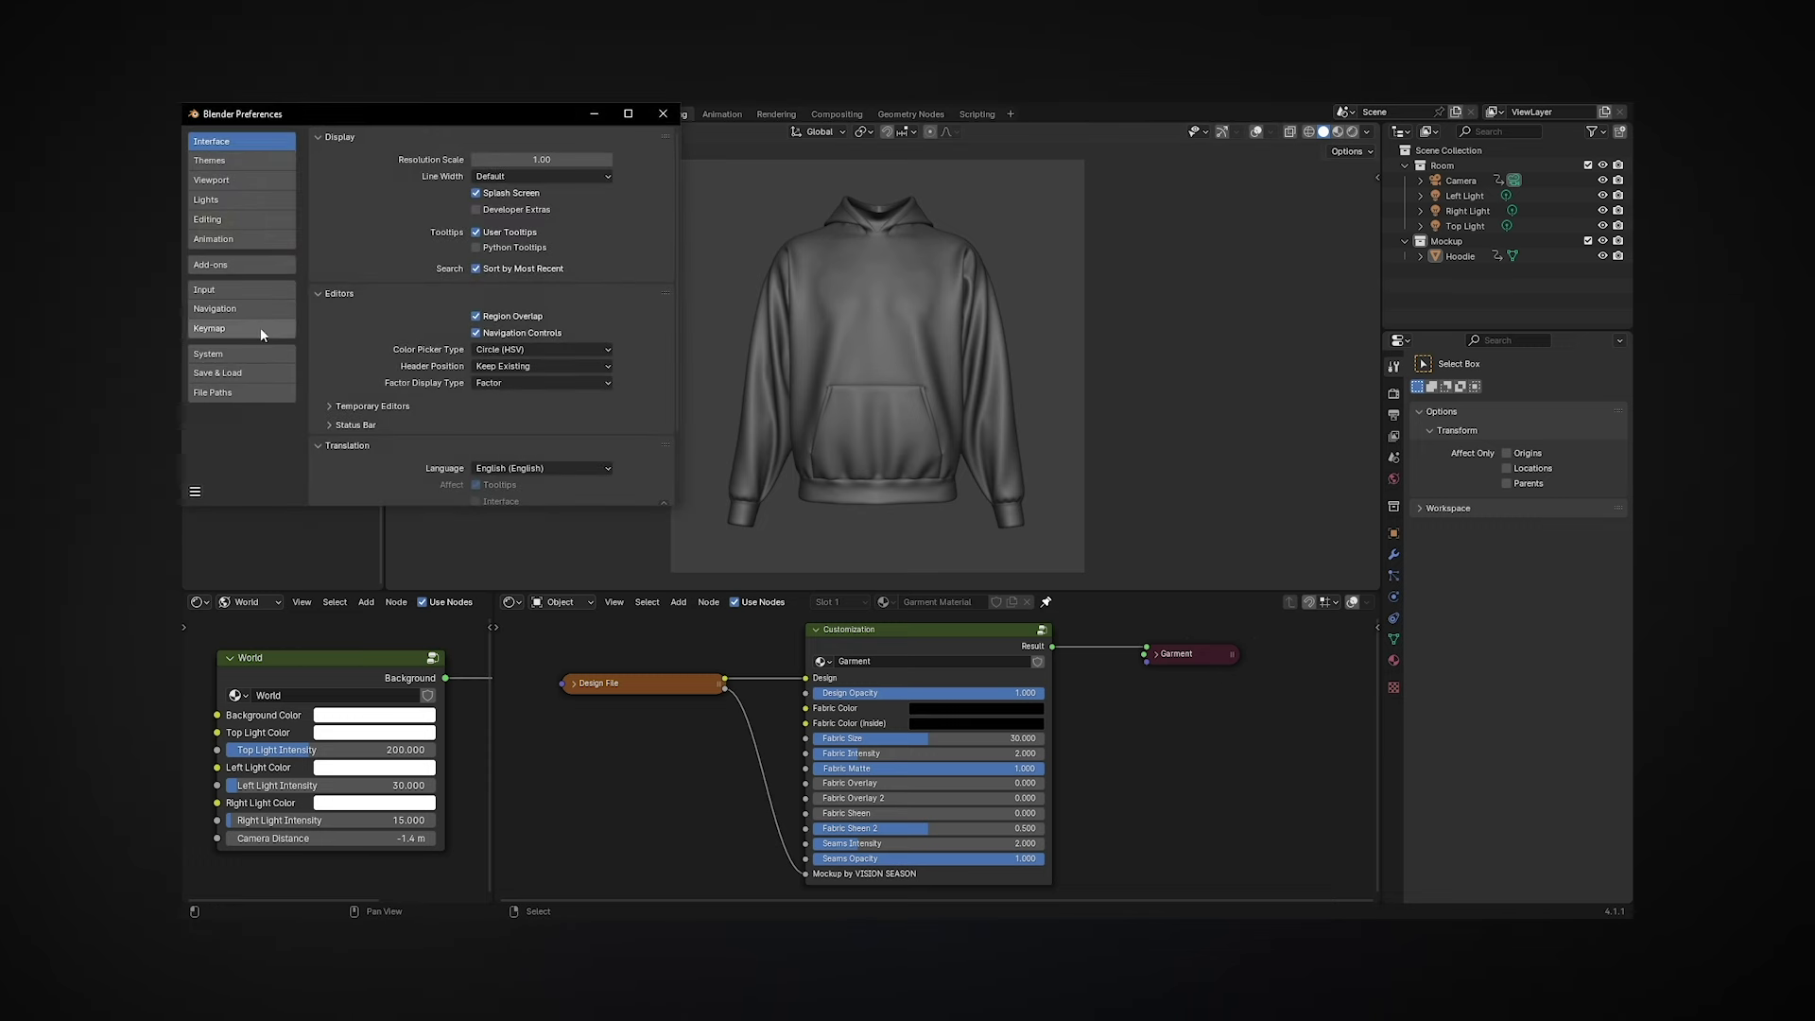
pyautogui.click(254, 352)
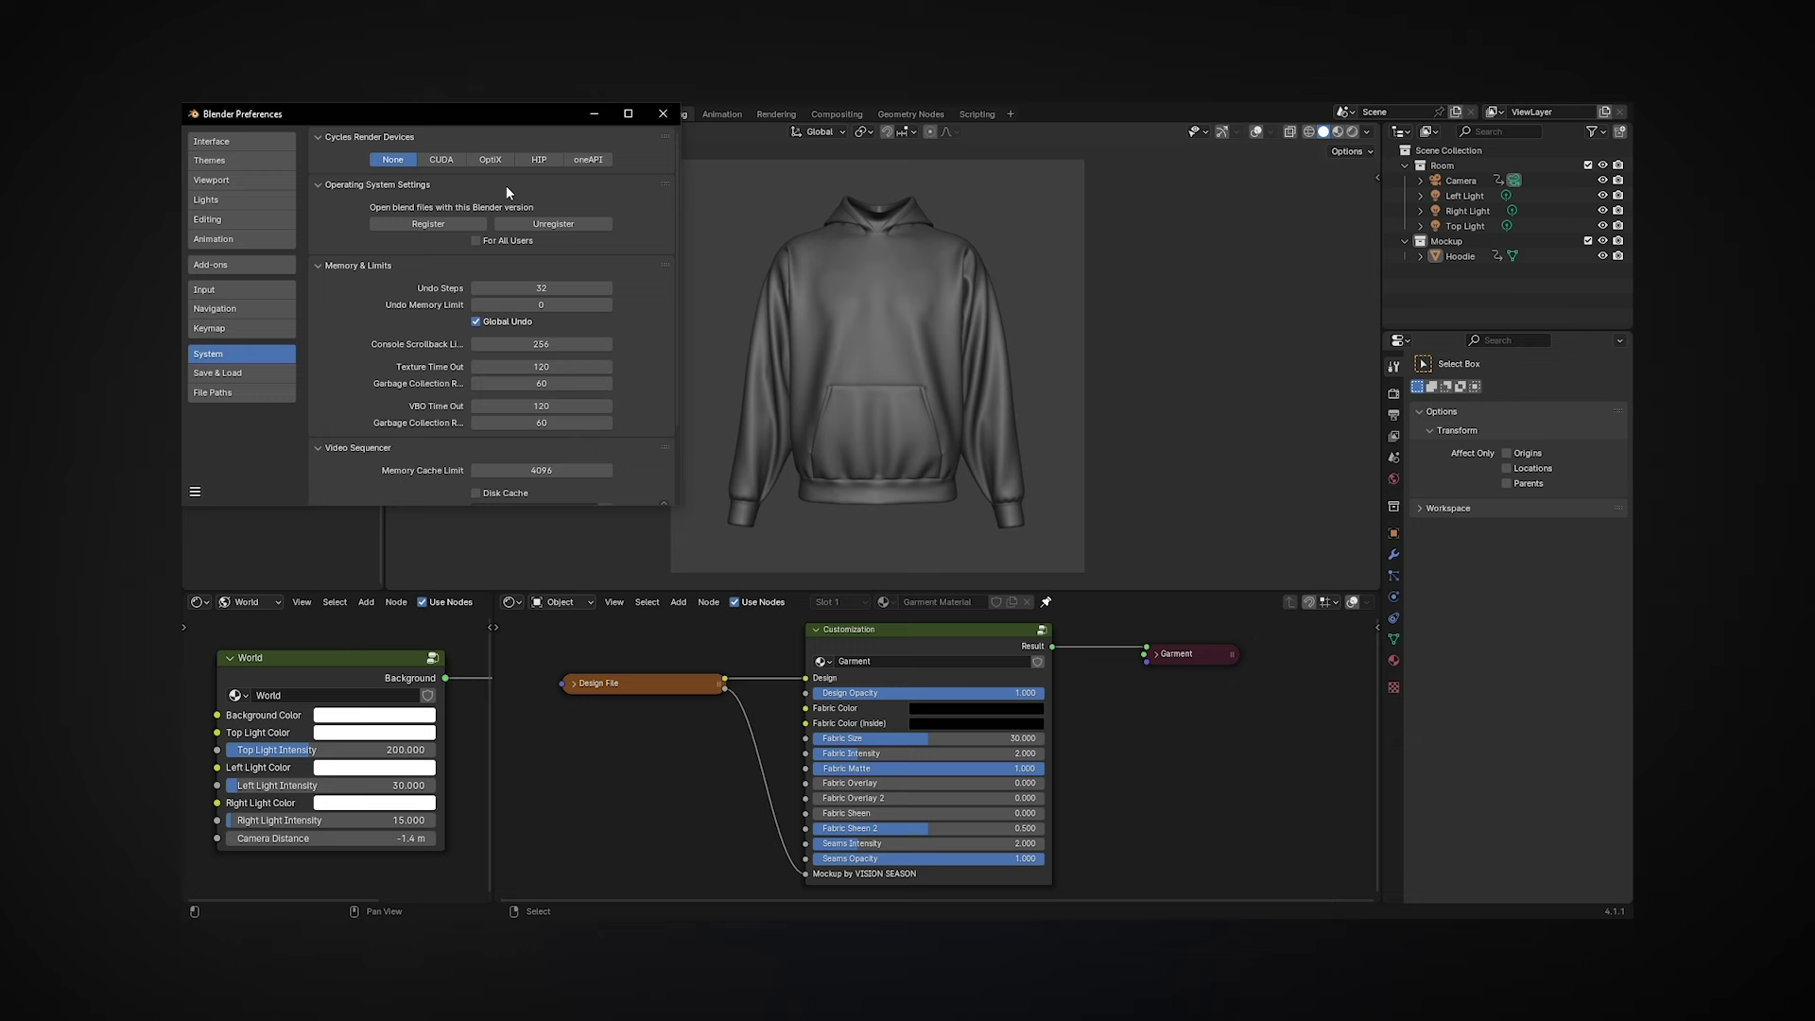
pyautogui.click(493, 161)
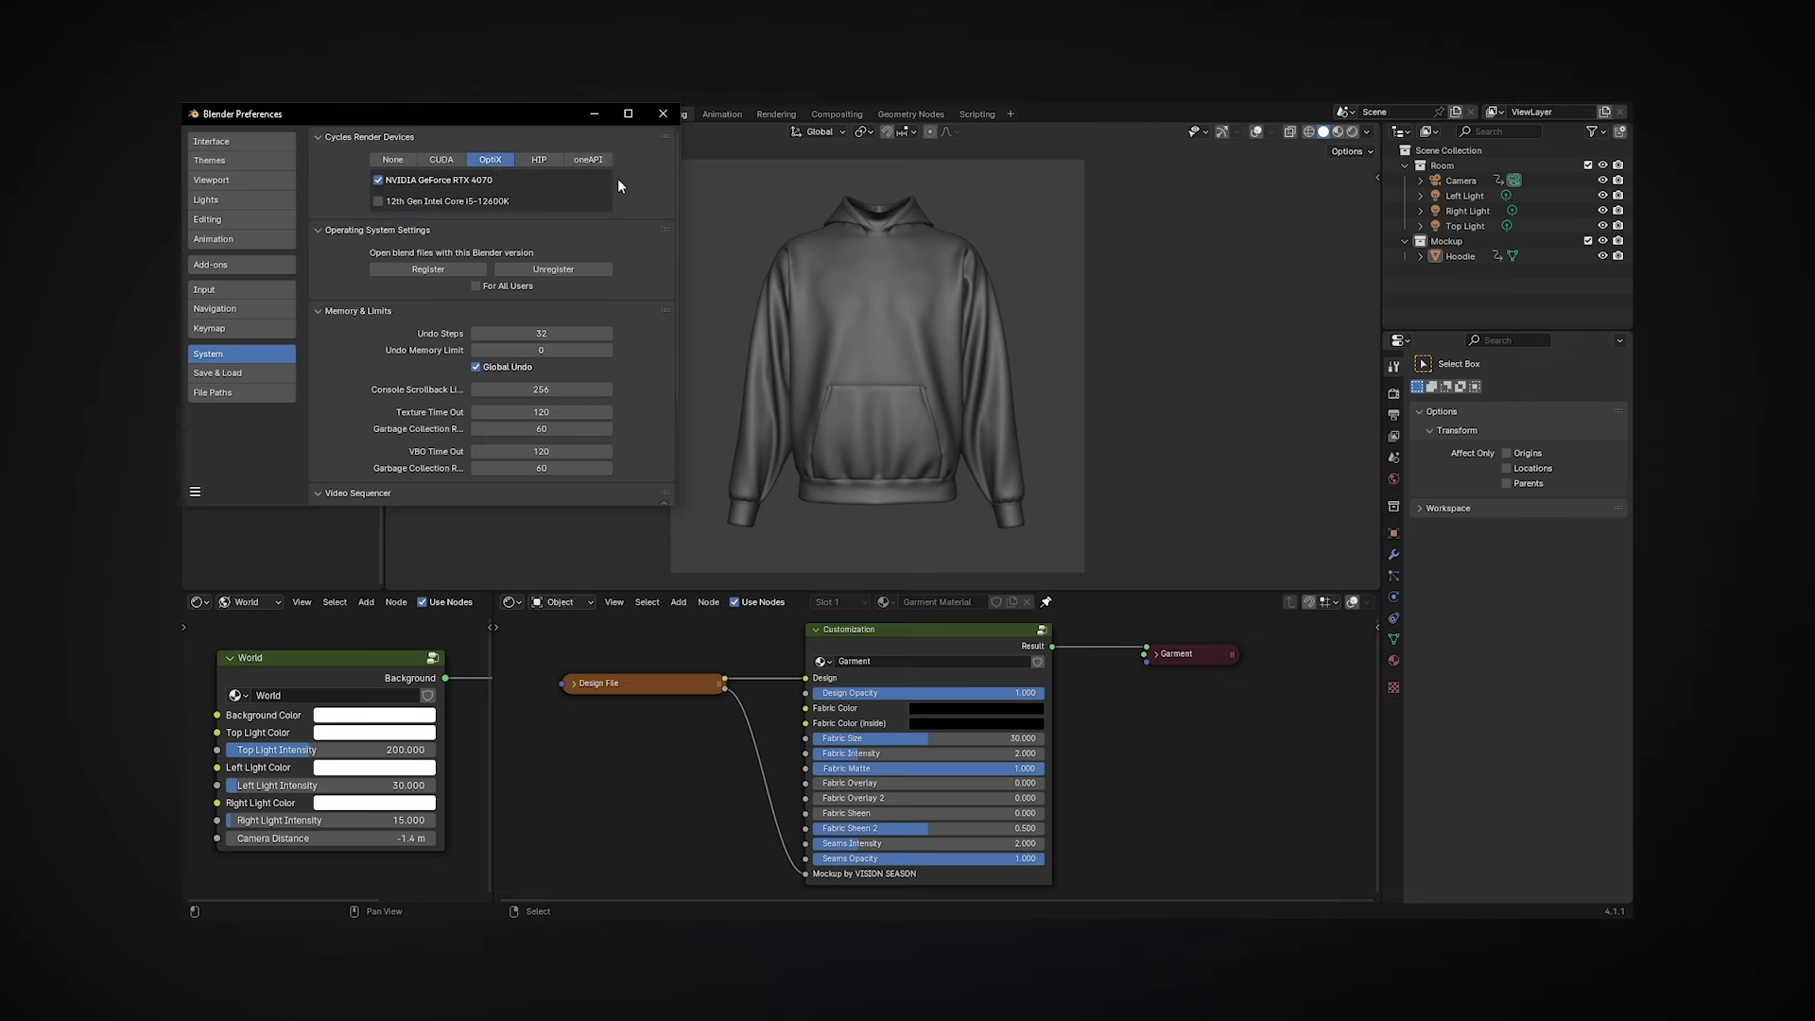
pyautogui.click(662, 114)
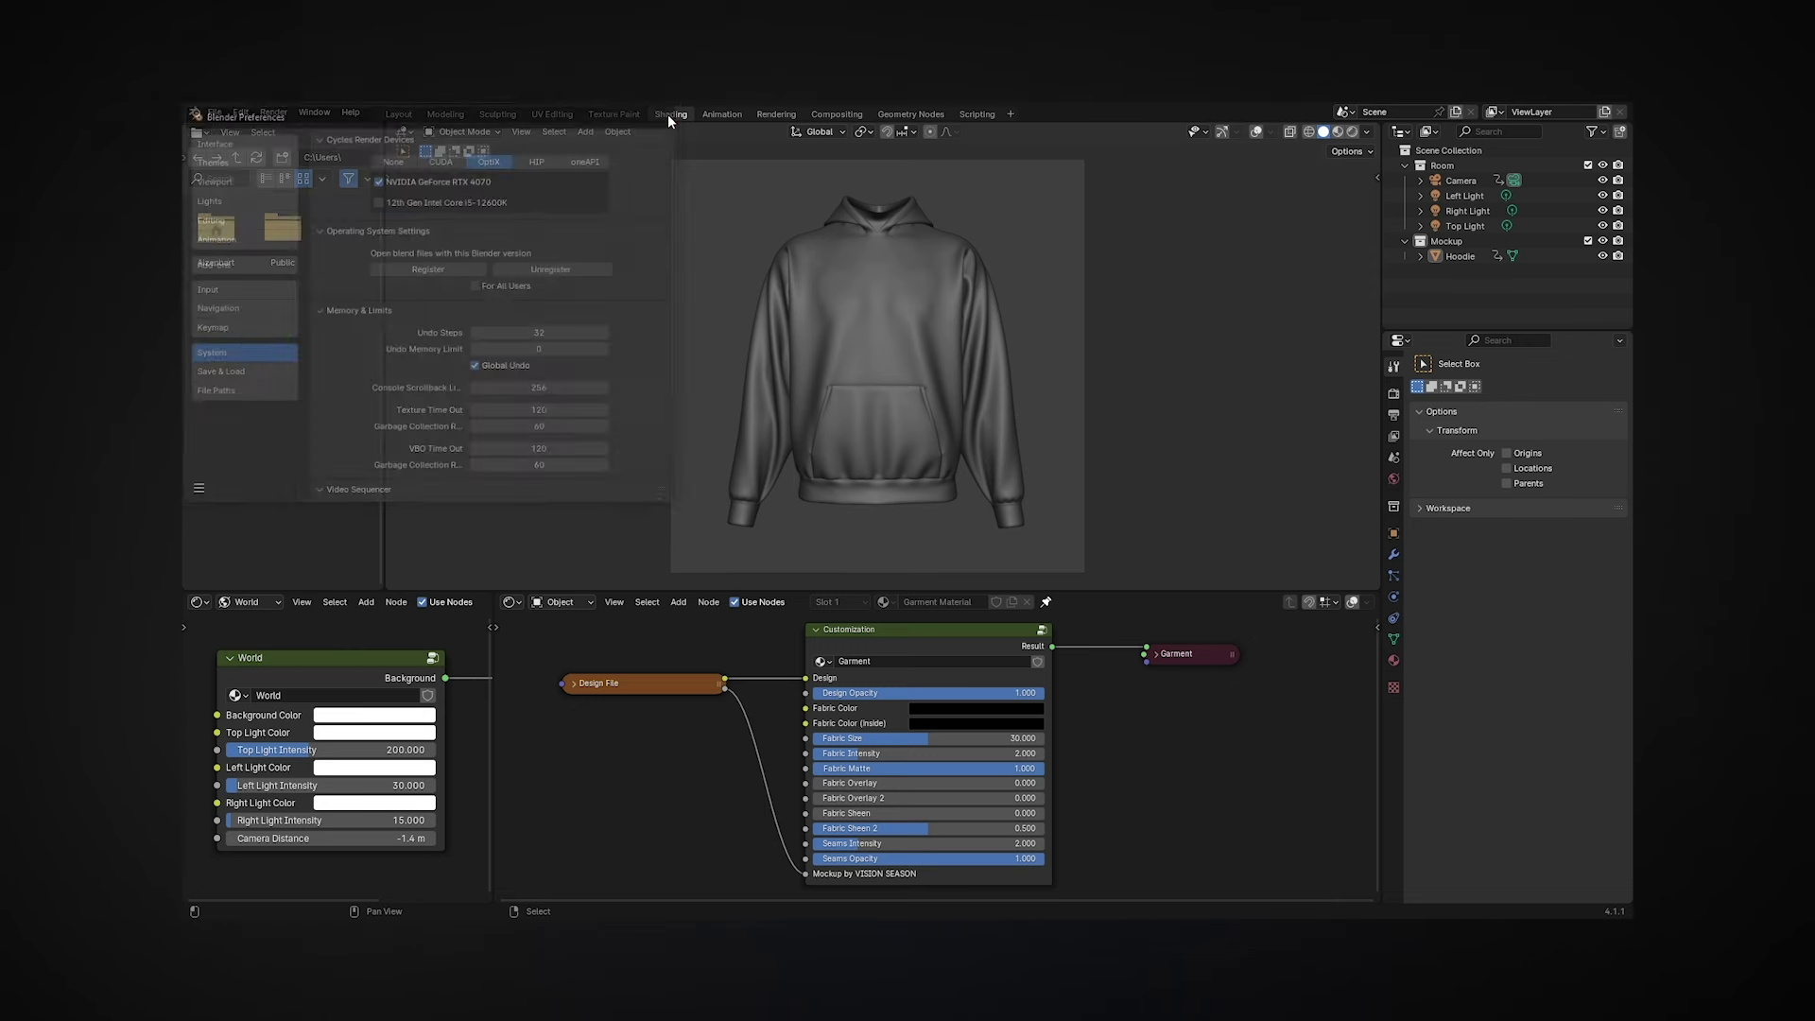
# Set the render engine to Cycles with GPU Compute as the device
pyautogui.click(1393, 397)
pyautogui.click(1567, 390)
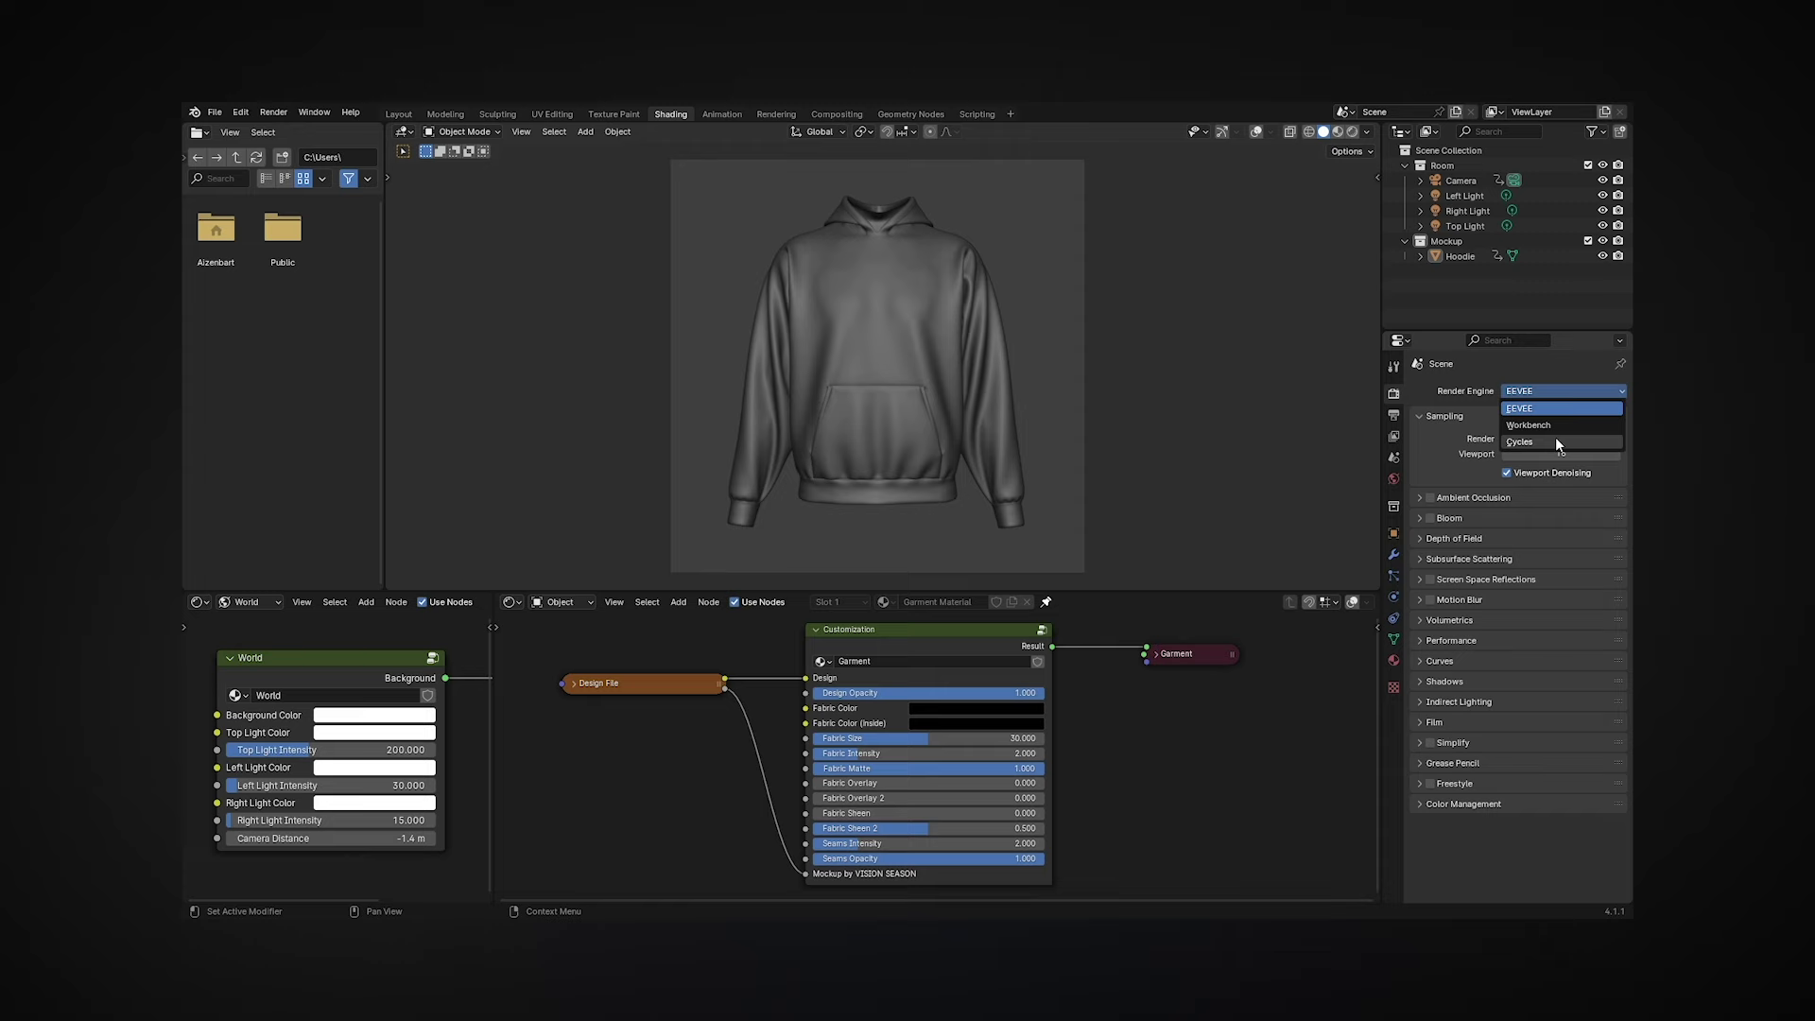
pyautogui.click(1556, 442)
pyautogui.click(1554, 429)
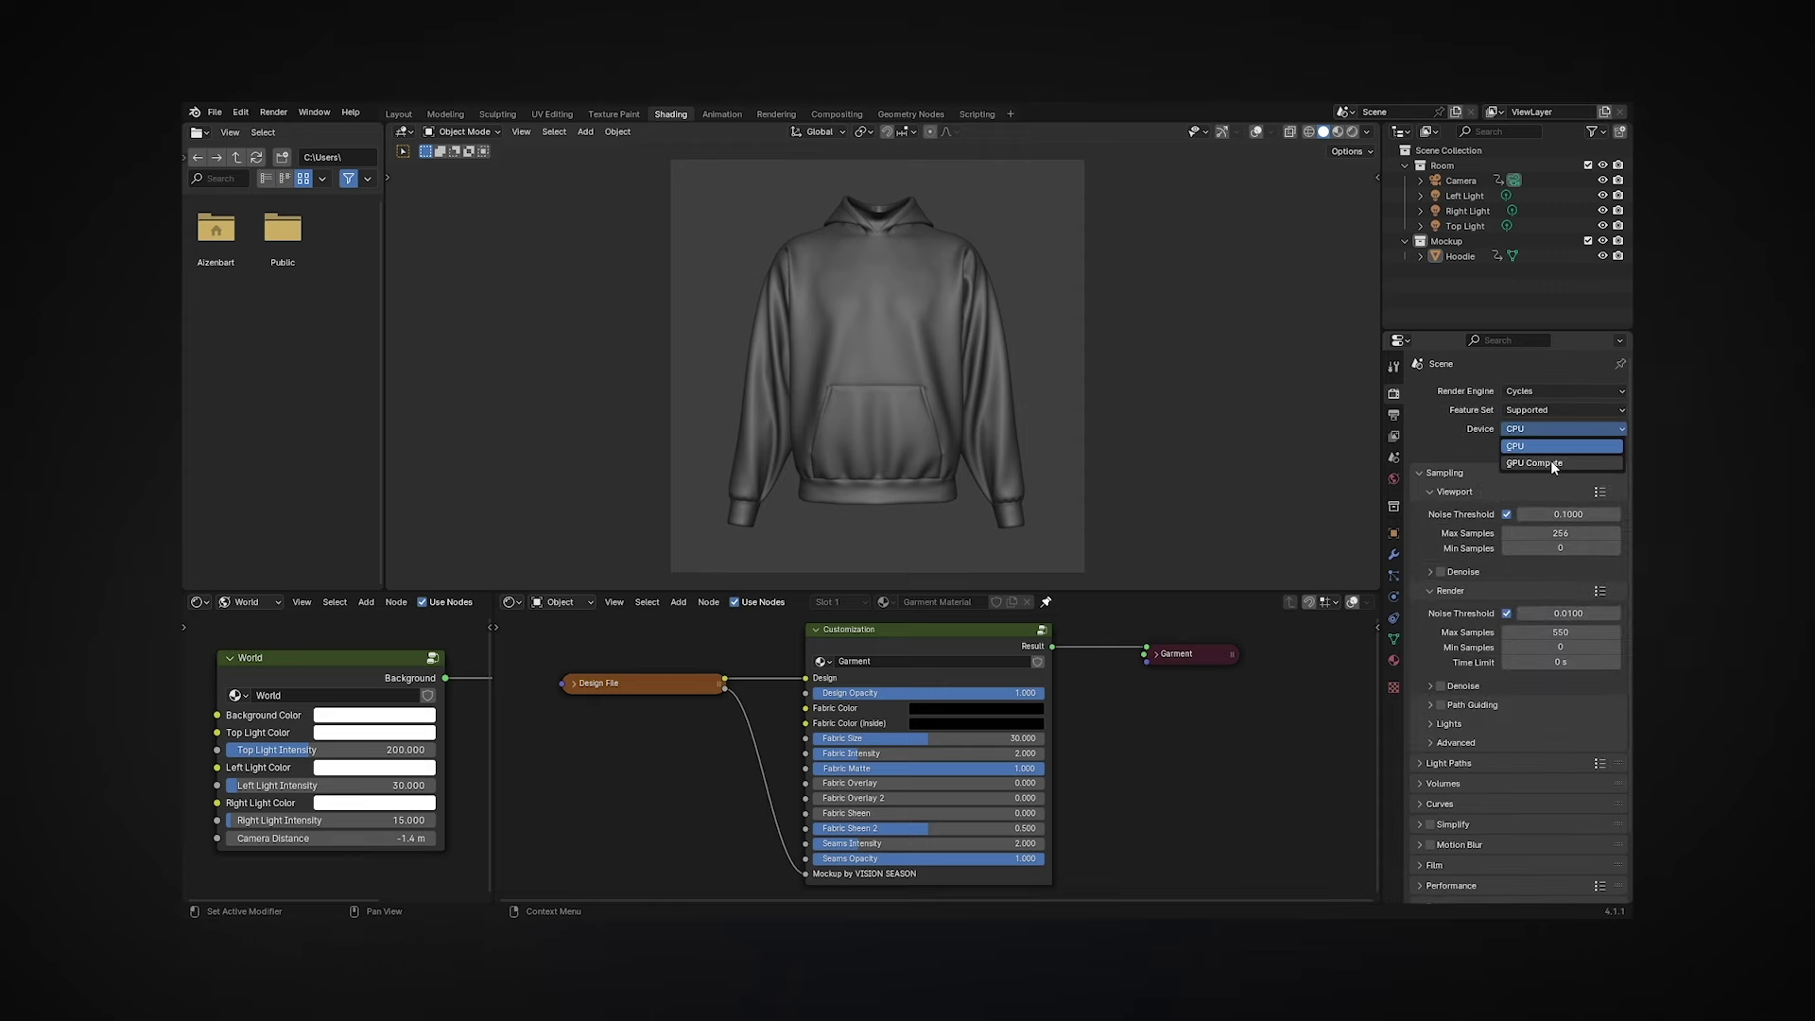
pyautogui.click(1551, 461)
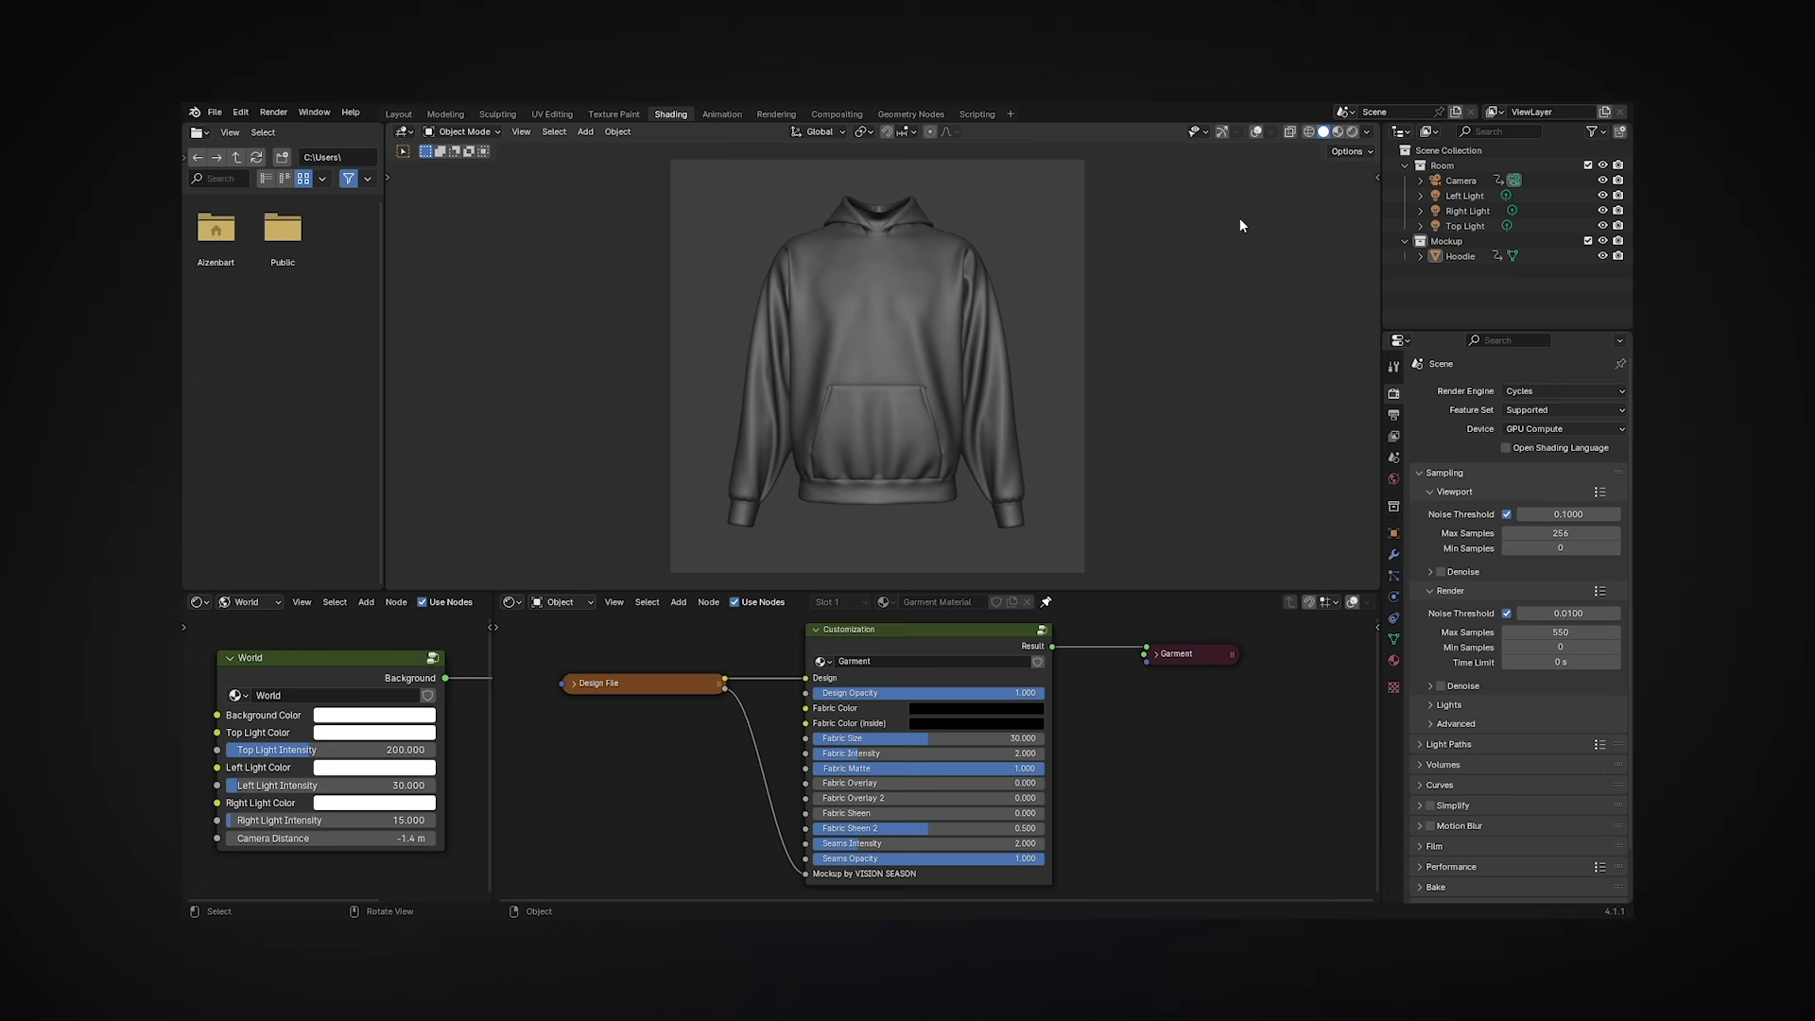
# Switch the viewport to Rendered shading for a live Cycles preview of the hoodie
pyautogui.click(1350, 135)
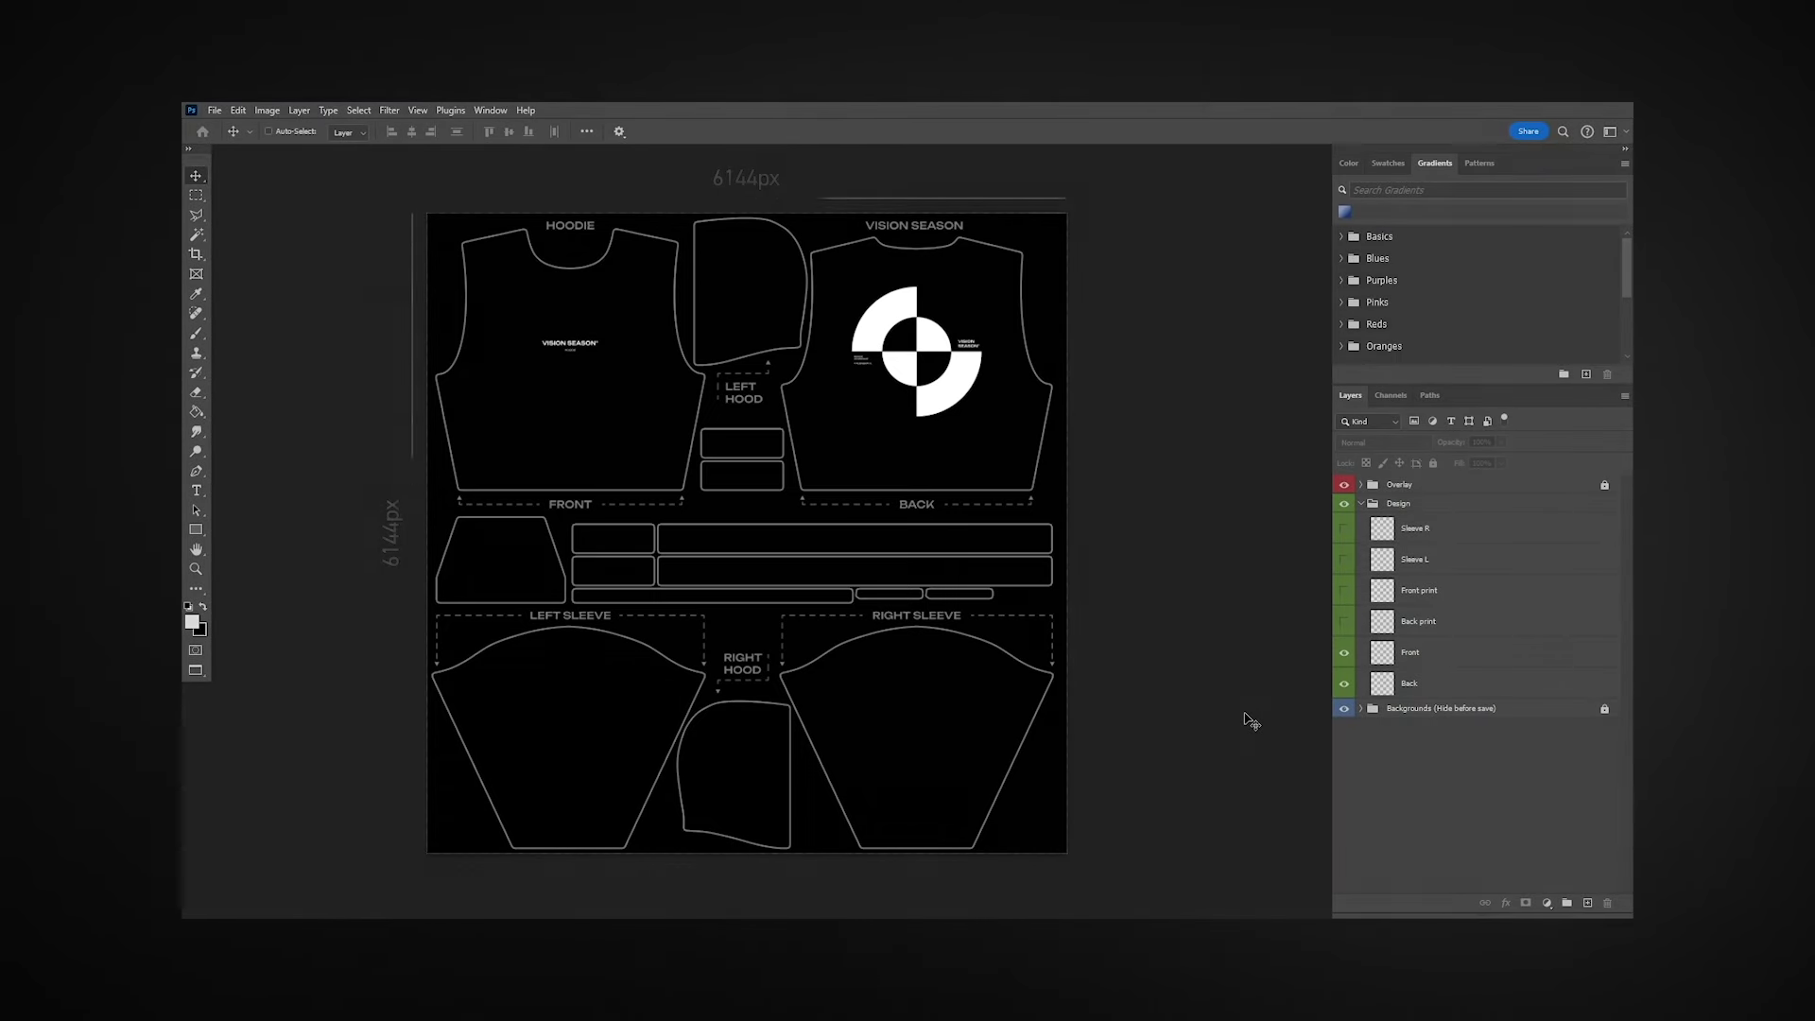
# Hide the original Back and Front logo layers; show Back print, Front print and Sleeve L/R
pyautogui.click(1344, 681)
pyautogui.click(1344, 652)
pyautogui.click(1344, 622)
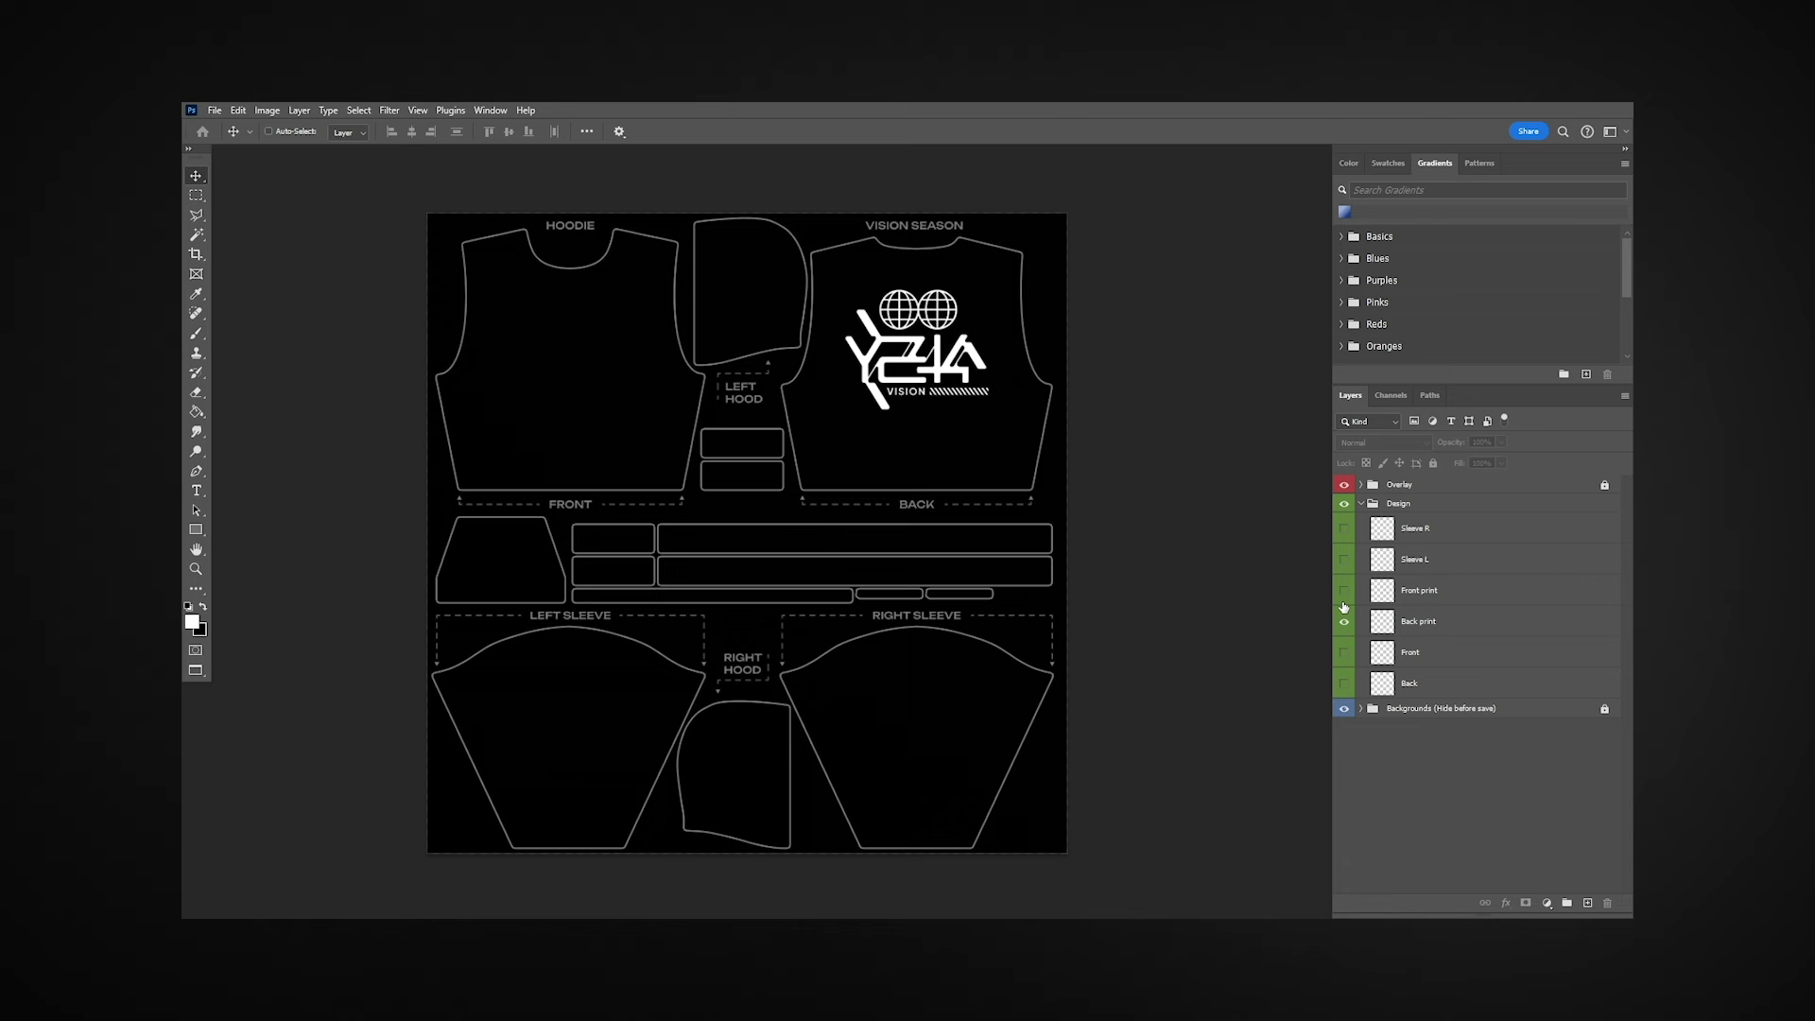
pyautogui.click(1344, 590)
pyautogui.click(1345, 559)
pyautogui.click(1345, 528)
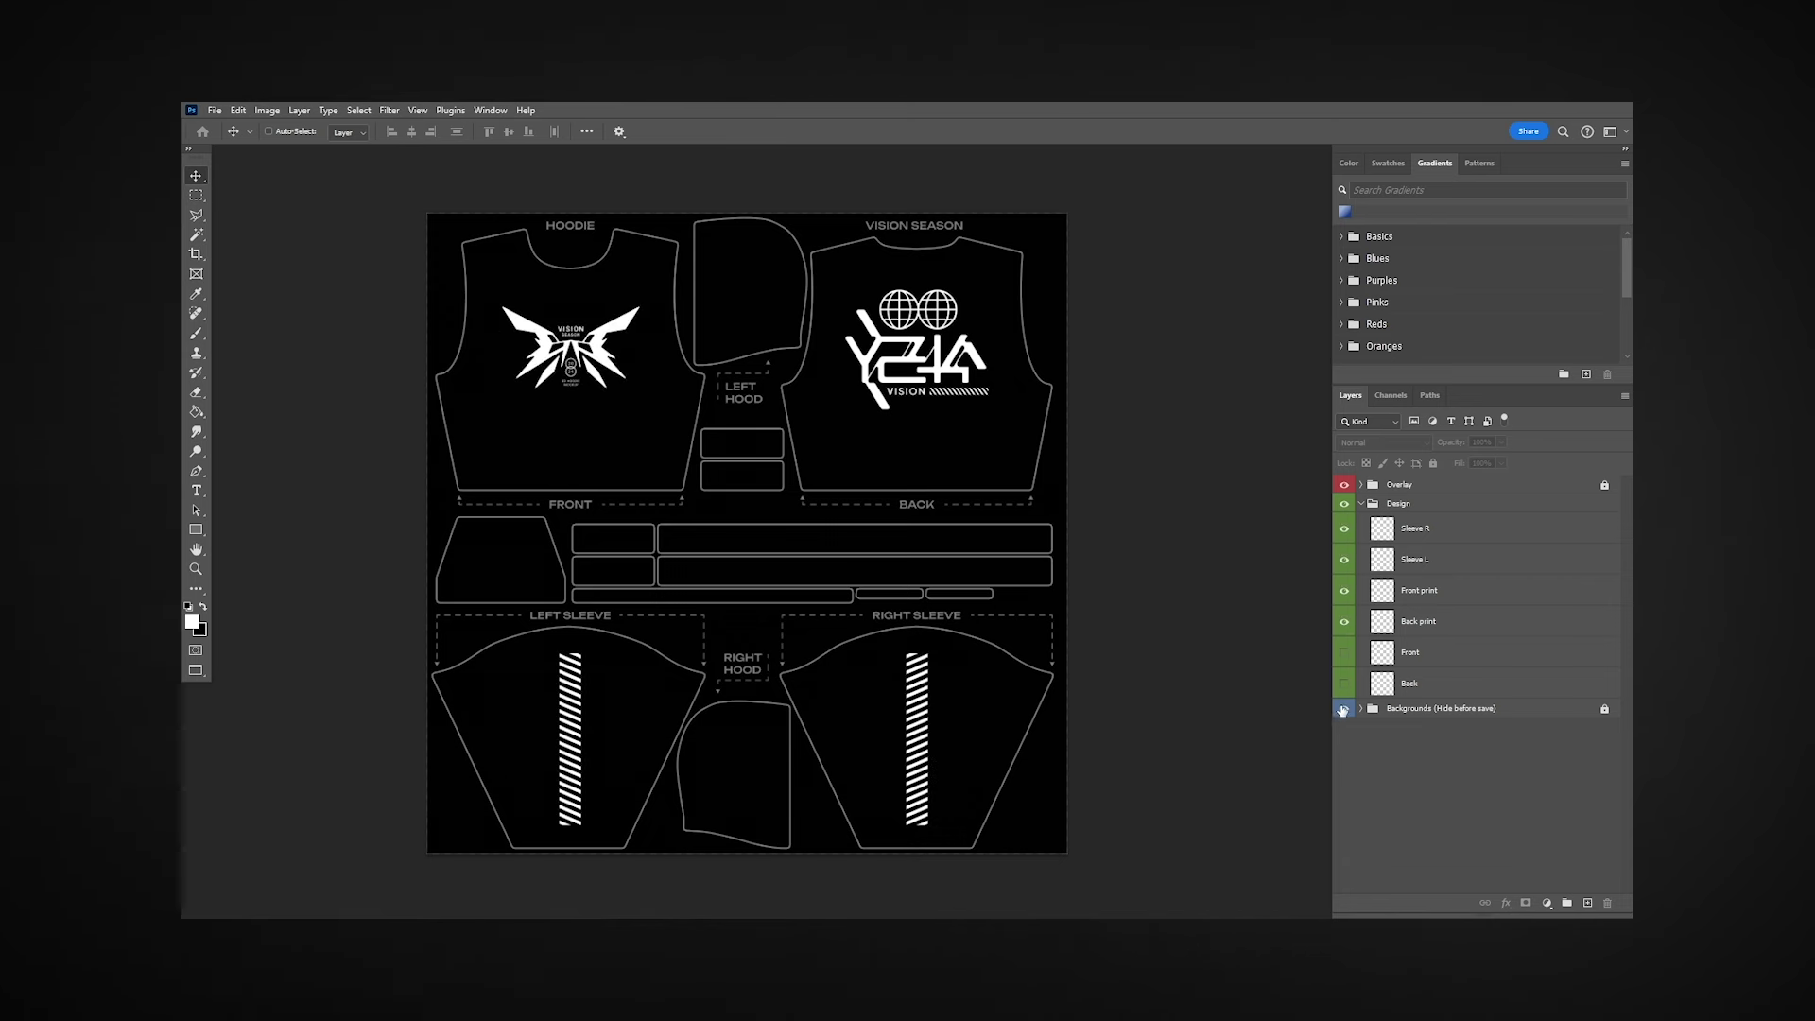
# Hide the black Backgrounds layer and save the design template
pyautogui.click(1344, 710)
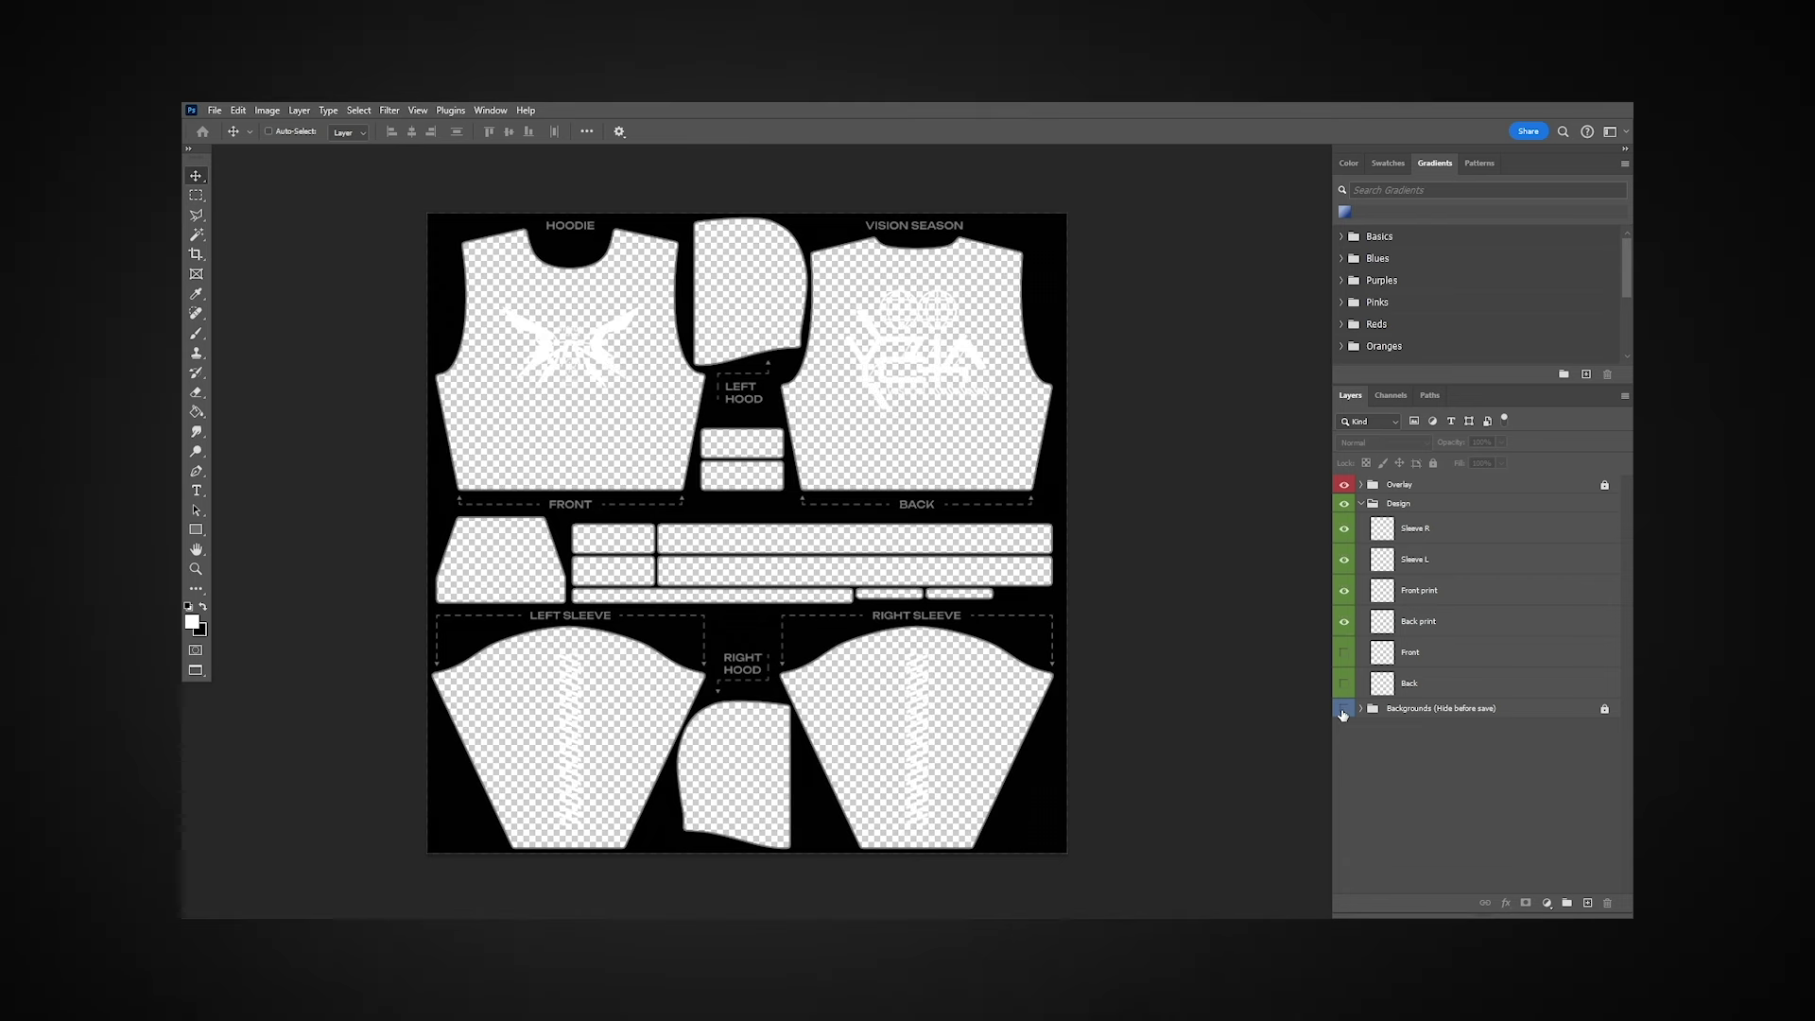
pyautogui.click(214, 109)
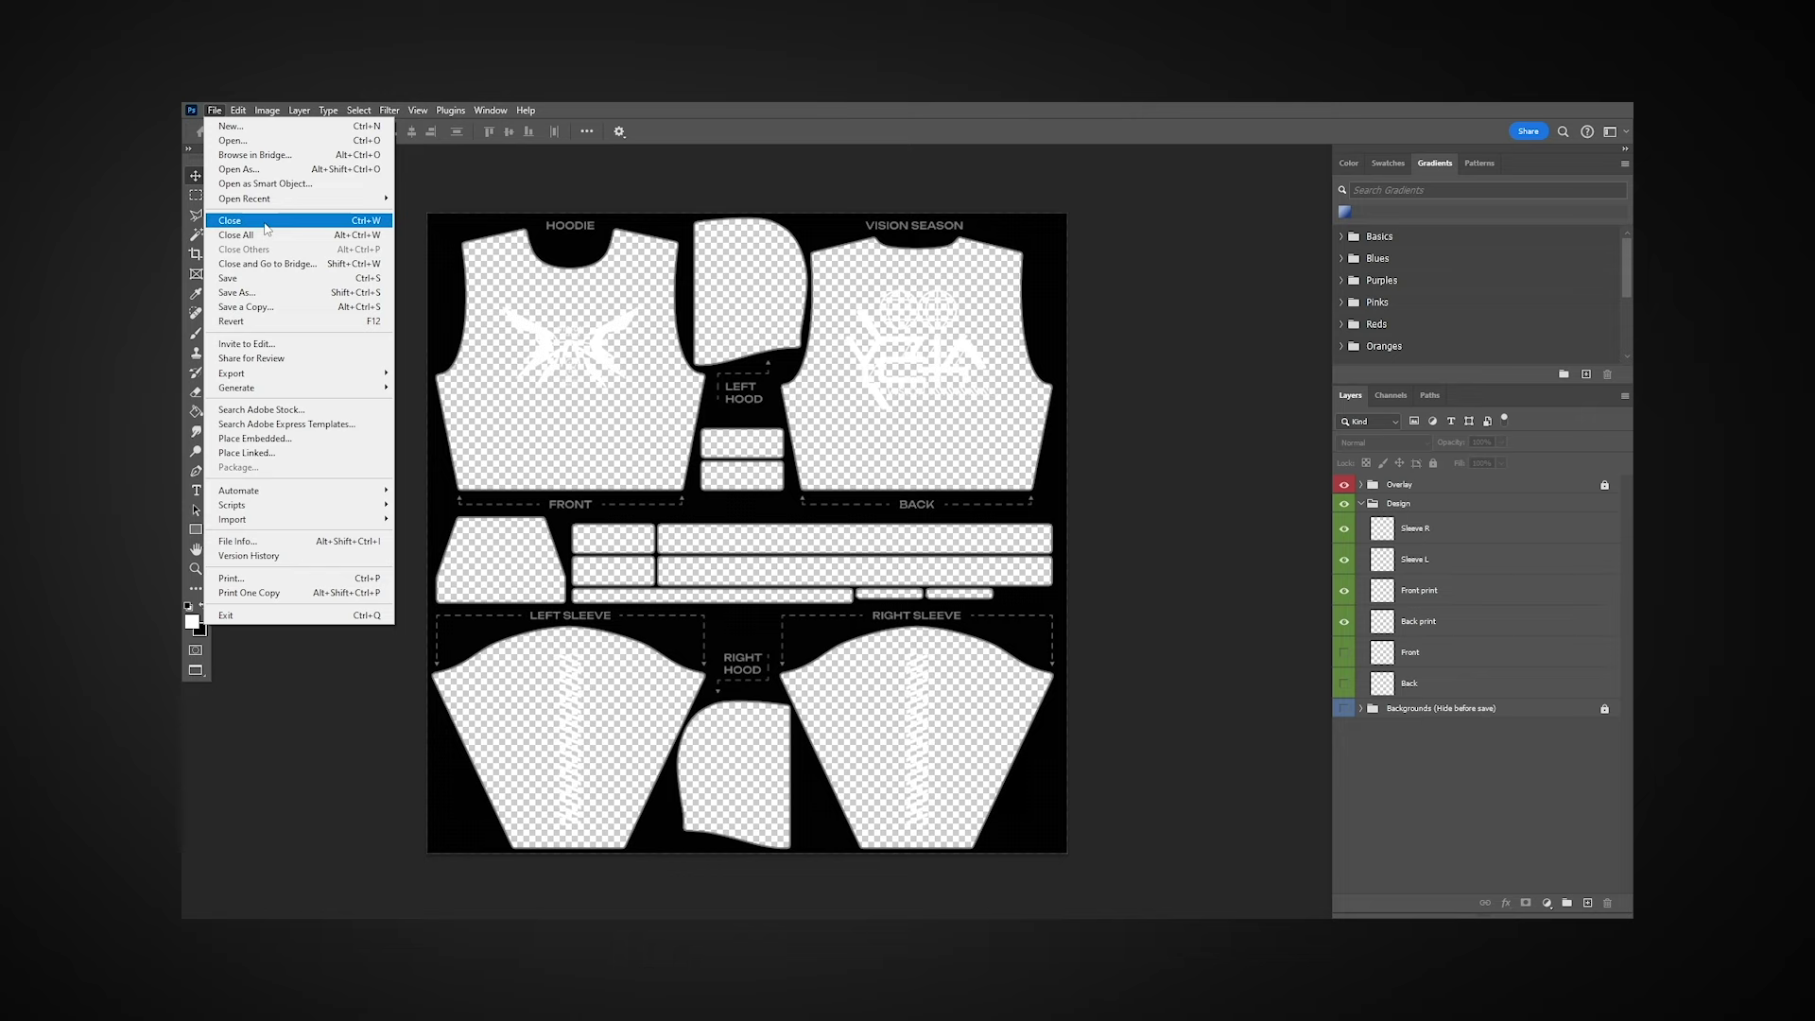
pyautogui.click(272, 279)
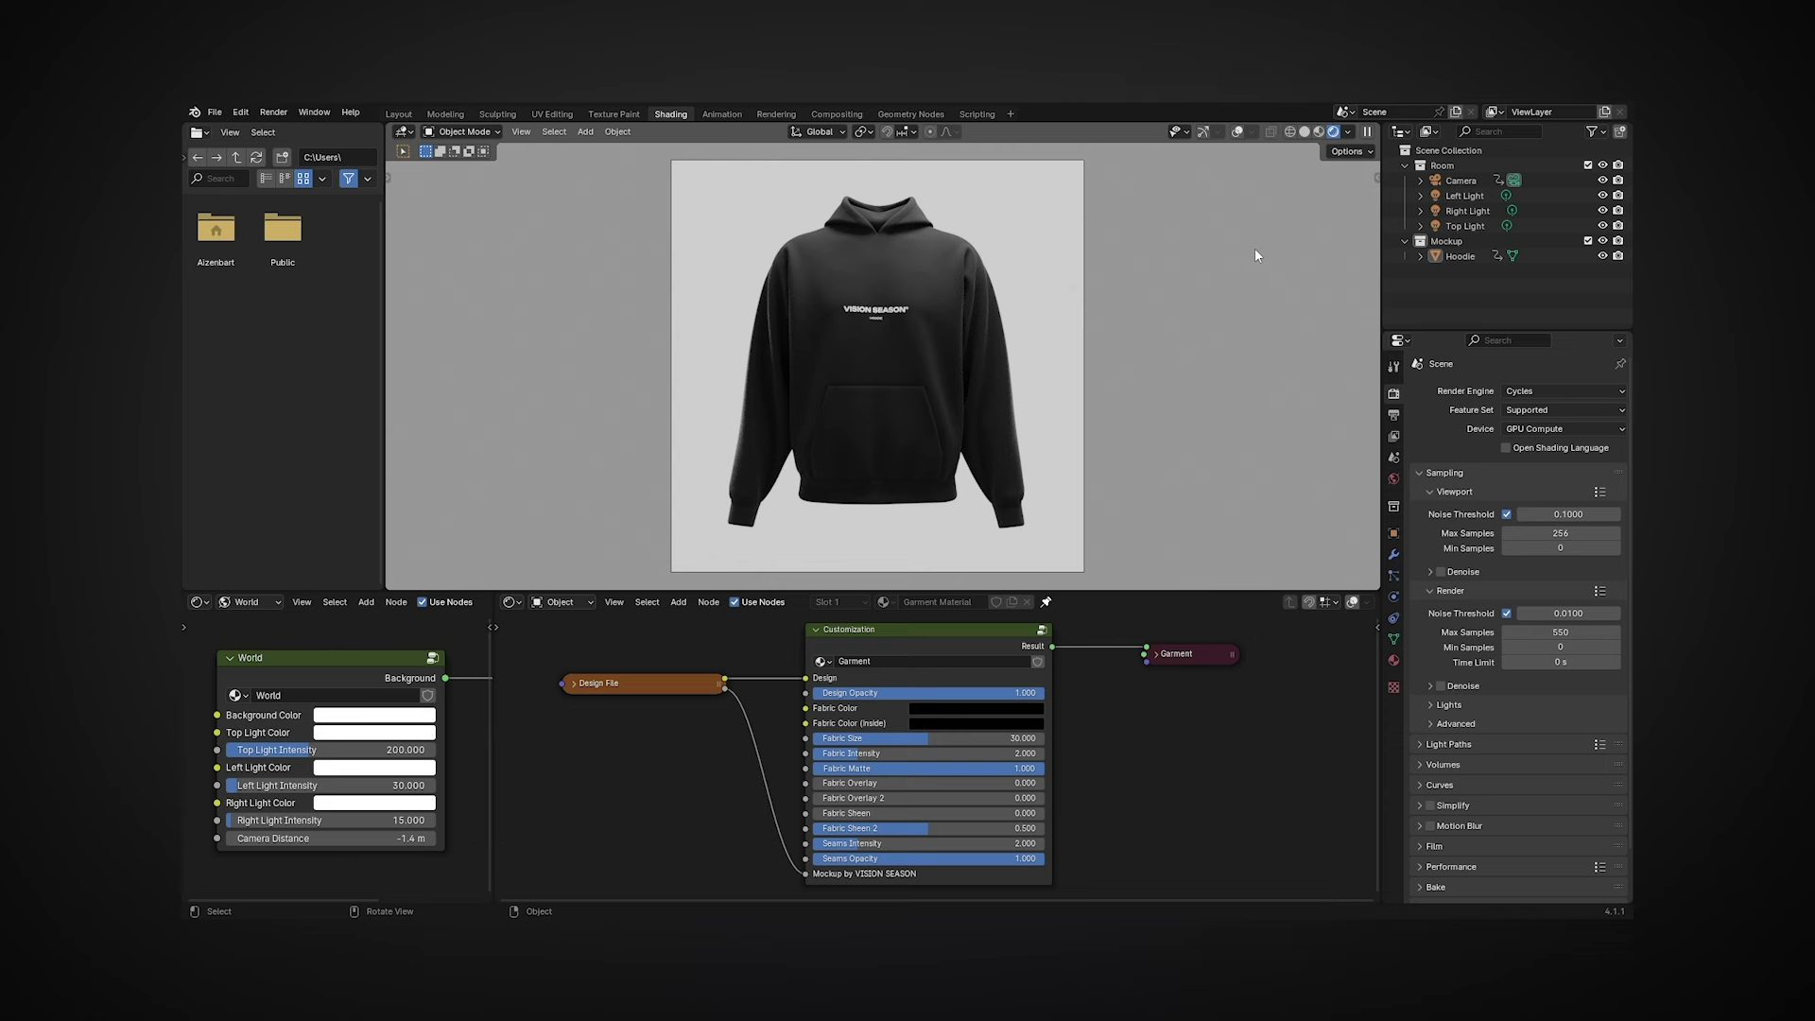
# Toggle viewport shading to Solid and back to Rendered to reload the saved texture
pyautogui.click(1305, 132)
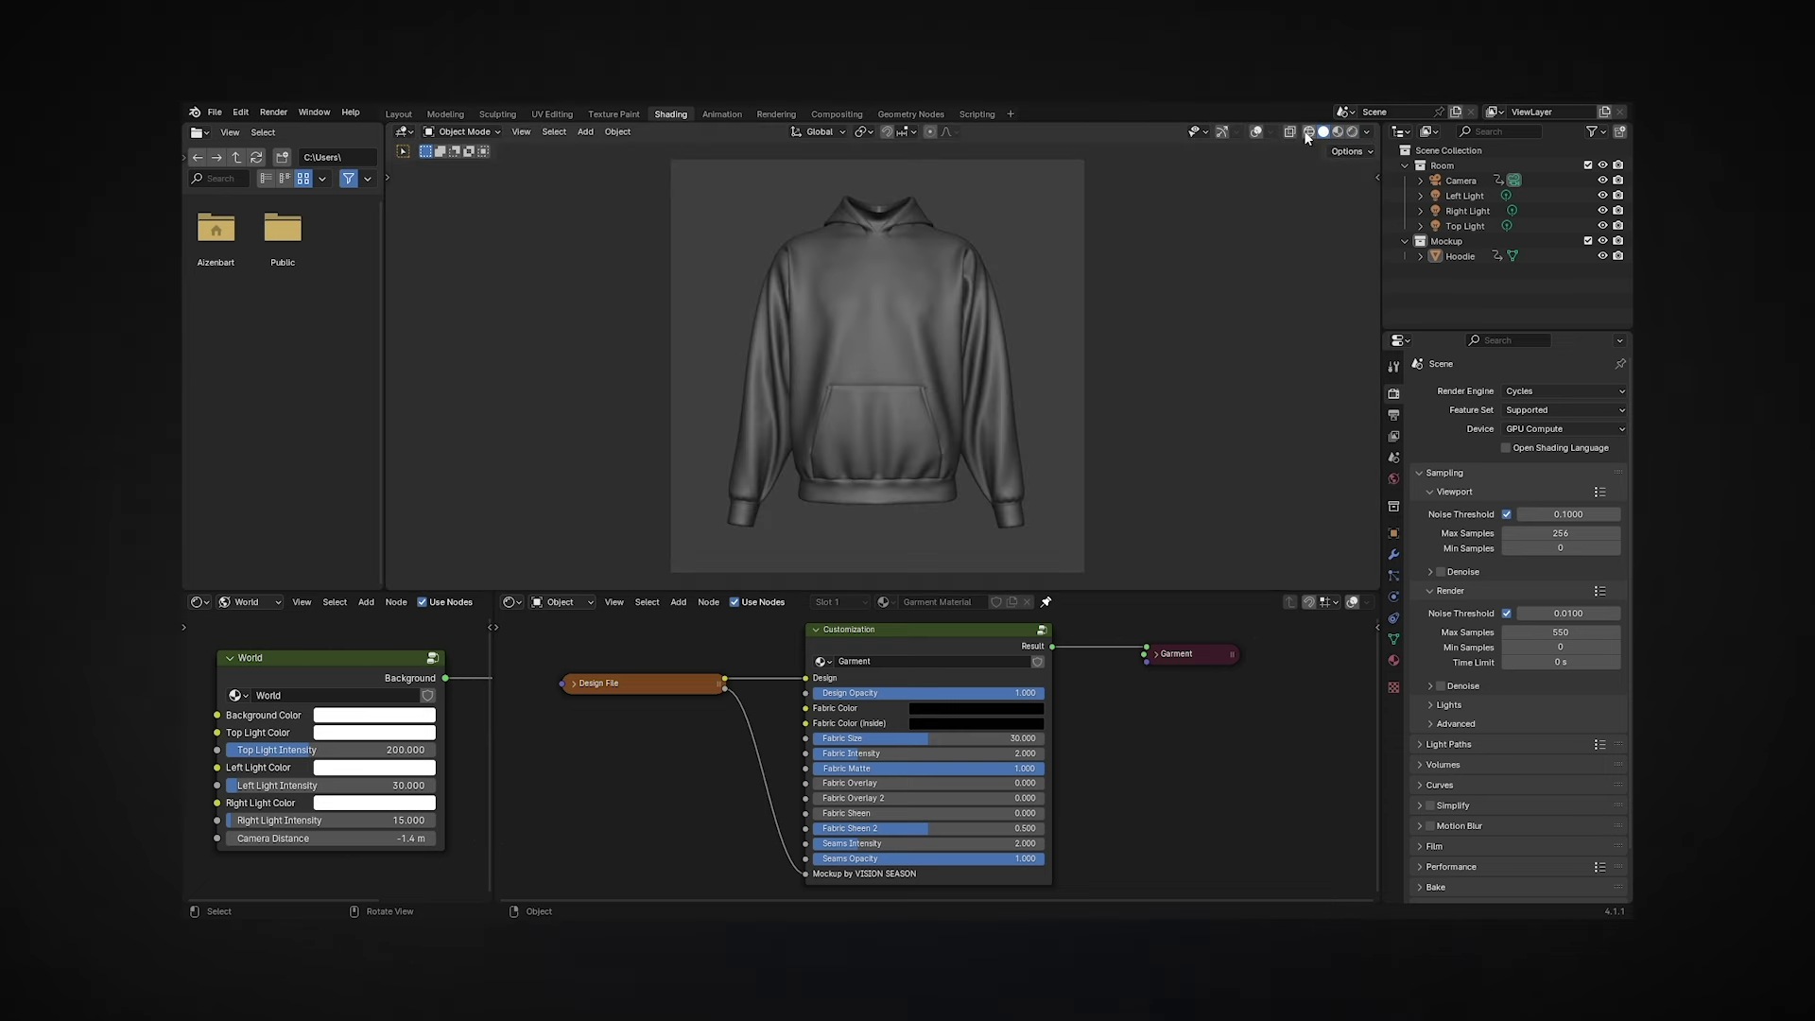
pyautogui.press('z')
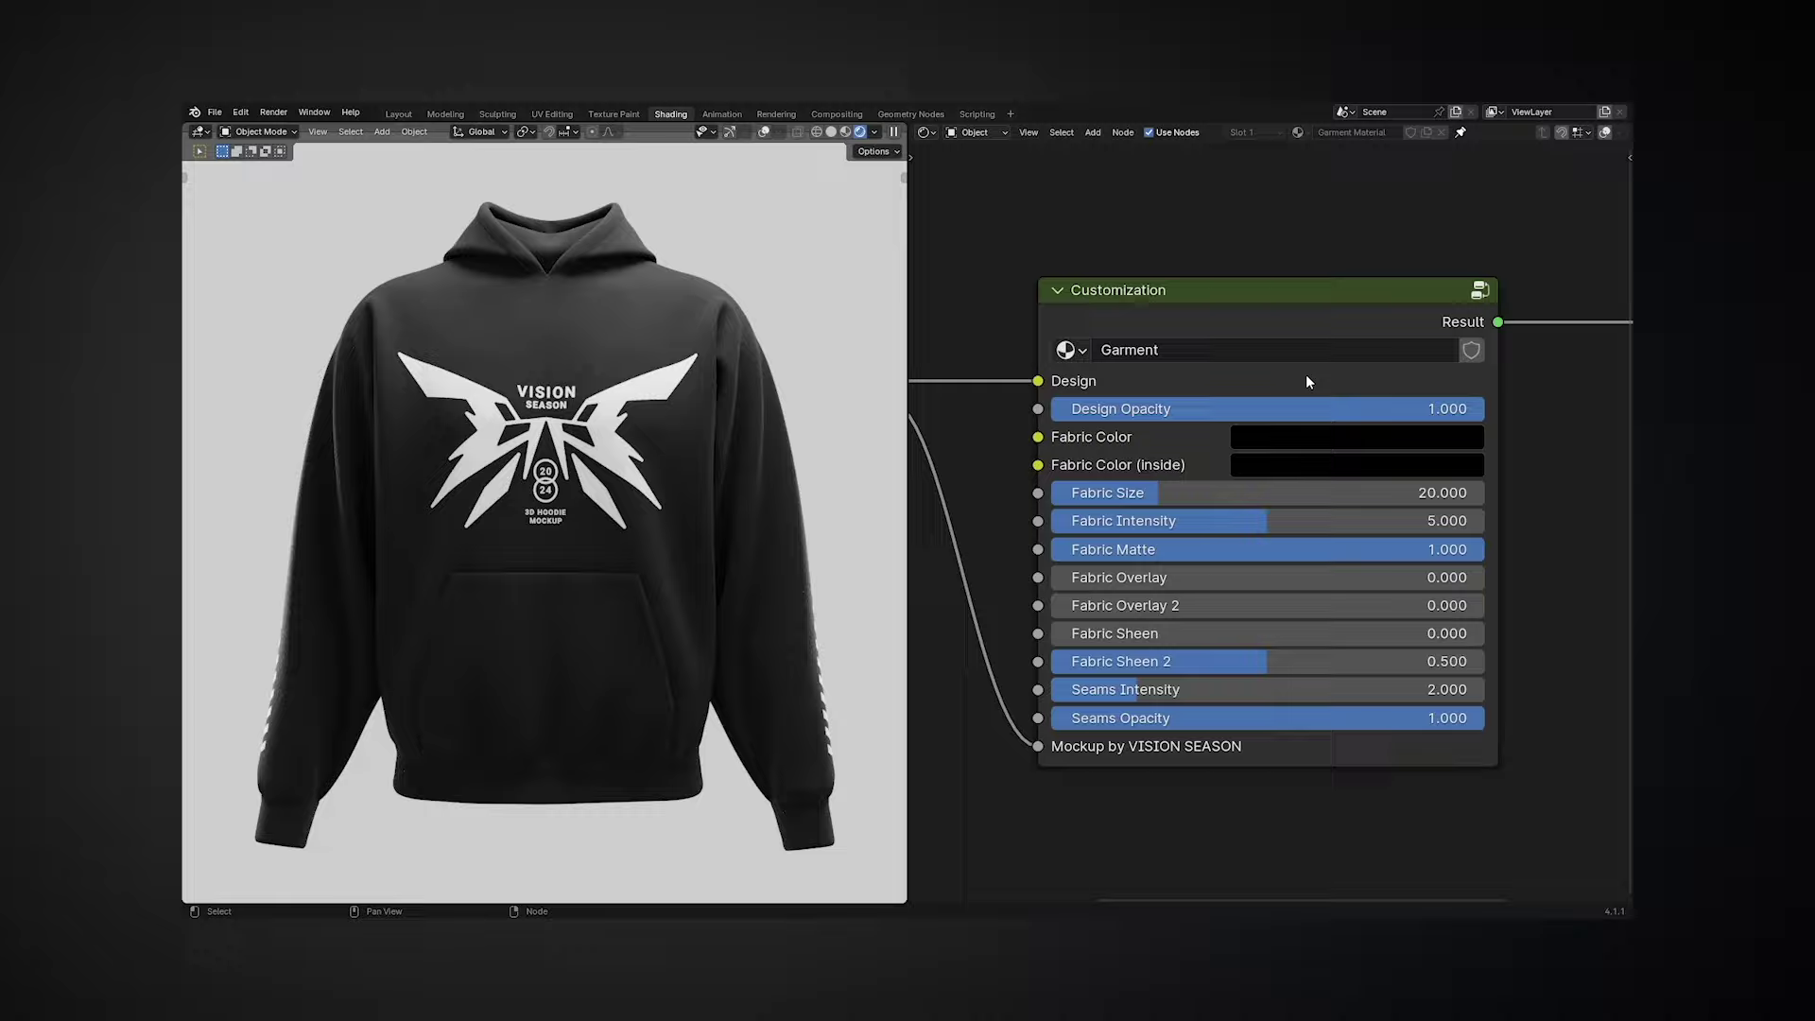
# Adjust the Fabric Color in the picker, brightening it and shifting it toward indigo purple
pyautogui.click(1313, 436)
pyautogui.moveTo(1462, 681); pyautogui.dragTo(1463, 564)
pyautogui.moveTo(1330, 573); pyautogui.dragTo(1410, 564)
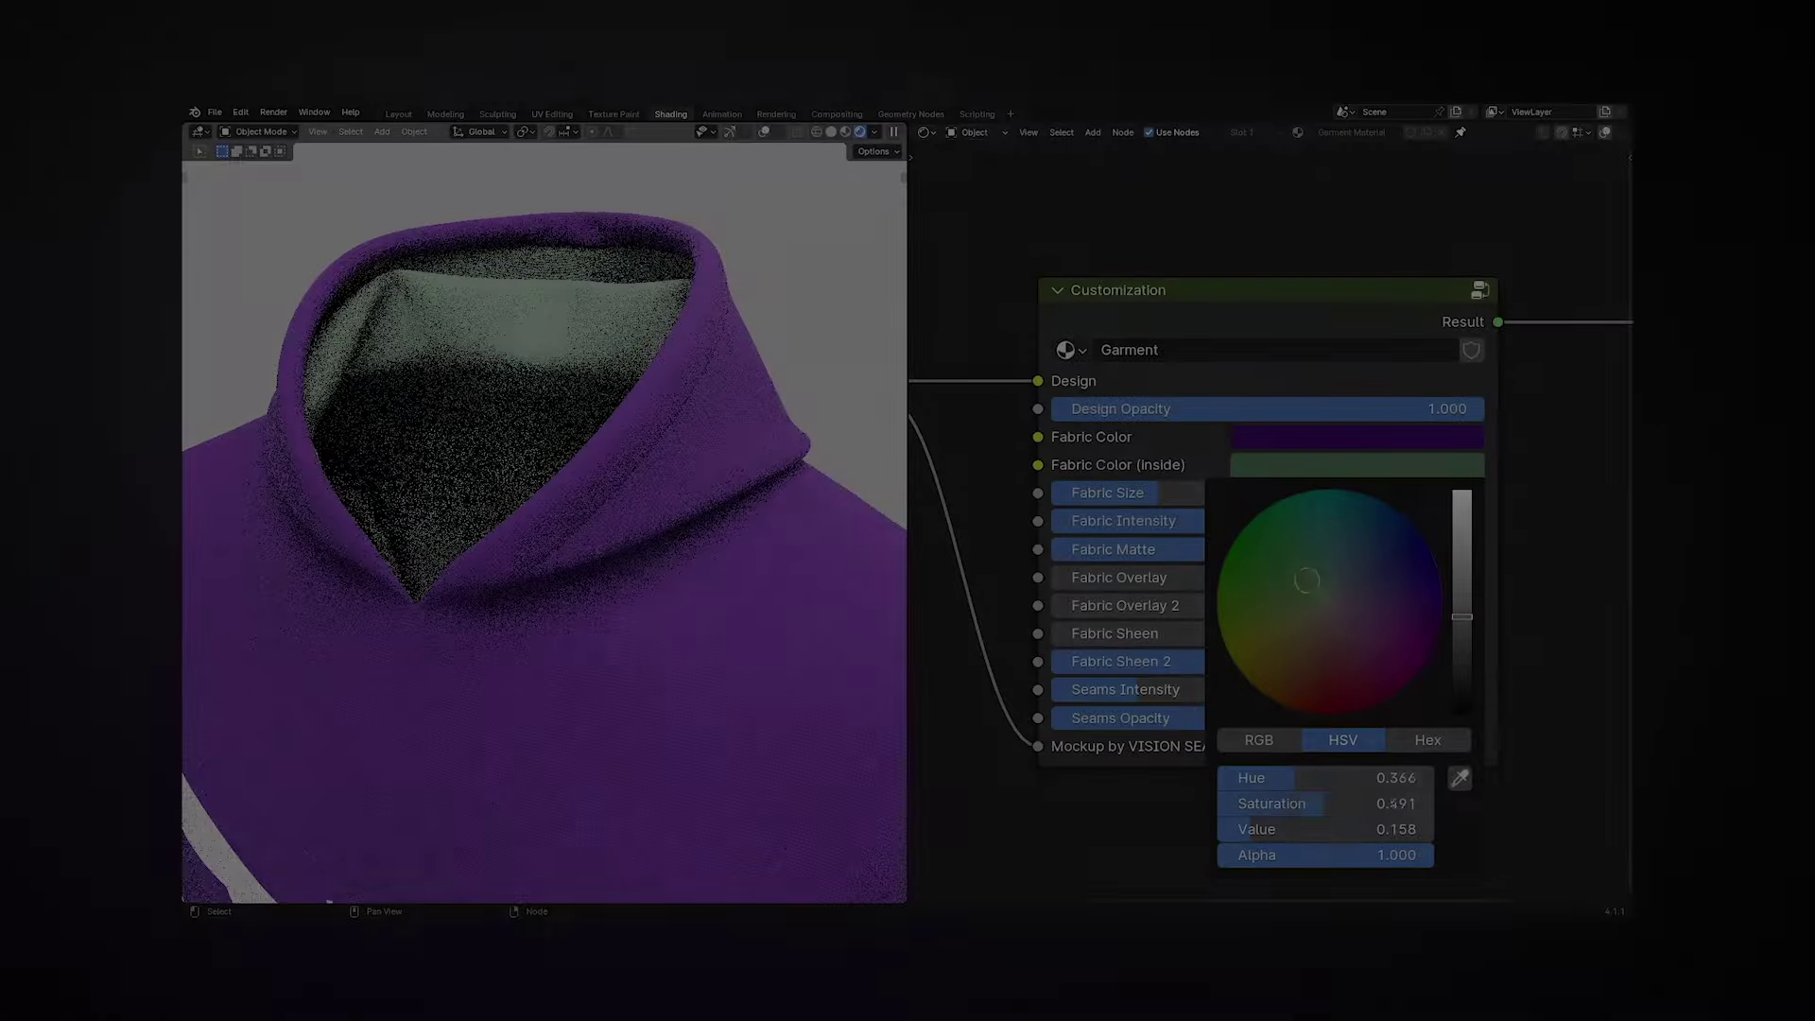
pyautogui.moveTo(1253, 581)
pyautogui.mouseDown()
pyautogui.moveTo(1251, 648)
pyautogui.moveTo(1278, 673)
pyautogui.moveTo(1330, 690)
pyautogui.moveTo(1371, 661)
pyautogui.moveTo(1366, 543)
pyautogui.moveTo(1325, 531)
pyautogui.moveTo(1293, 558)
pyautogui.moveTo(1305, 588)
pyautogui.moveTo(1256, 563)
pyautogui.mouseUp()
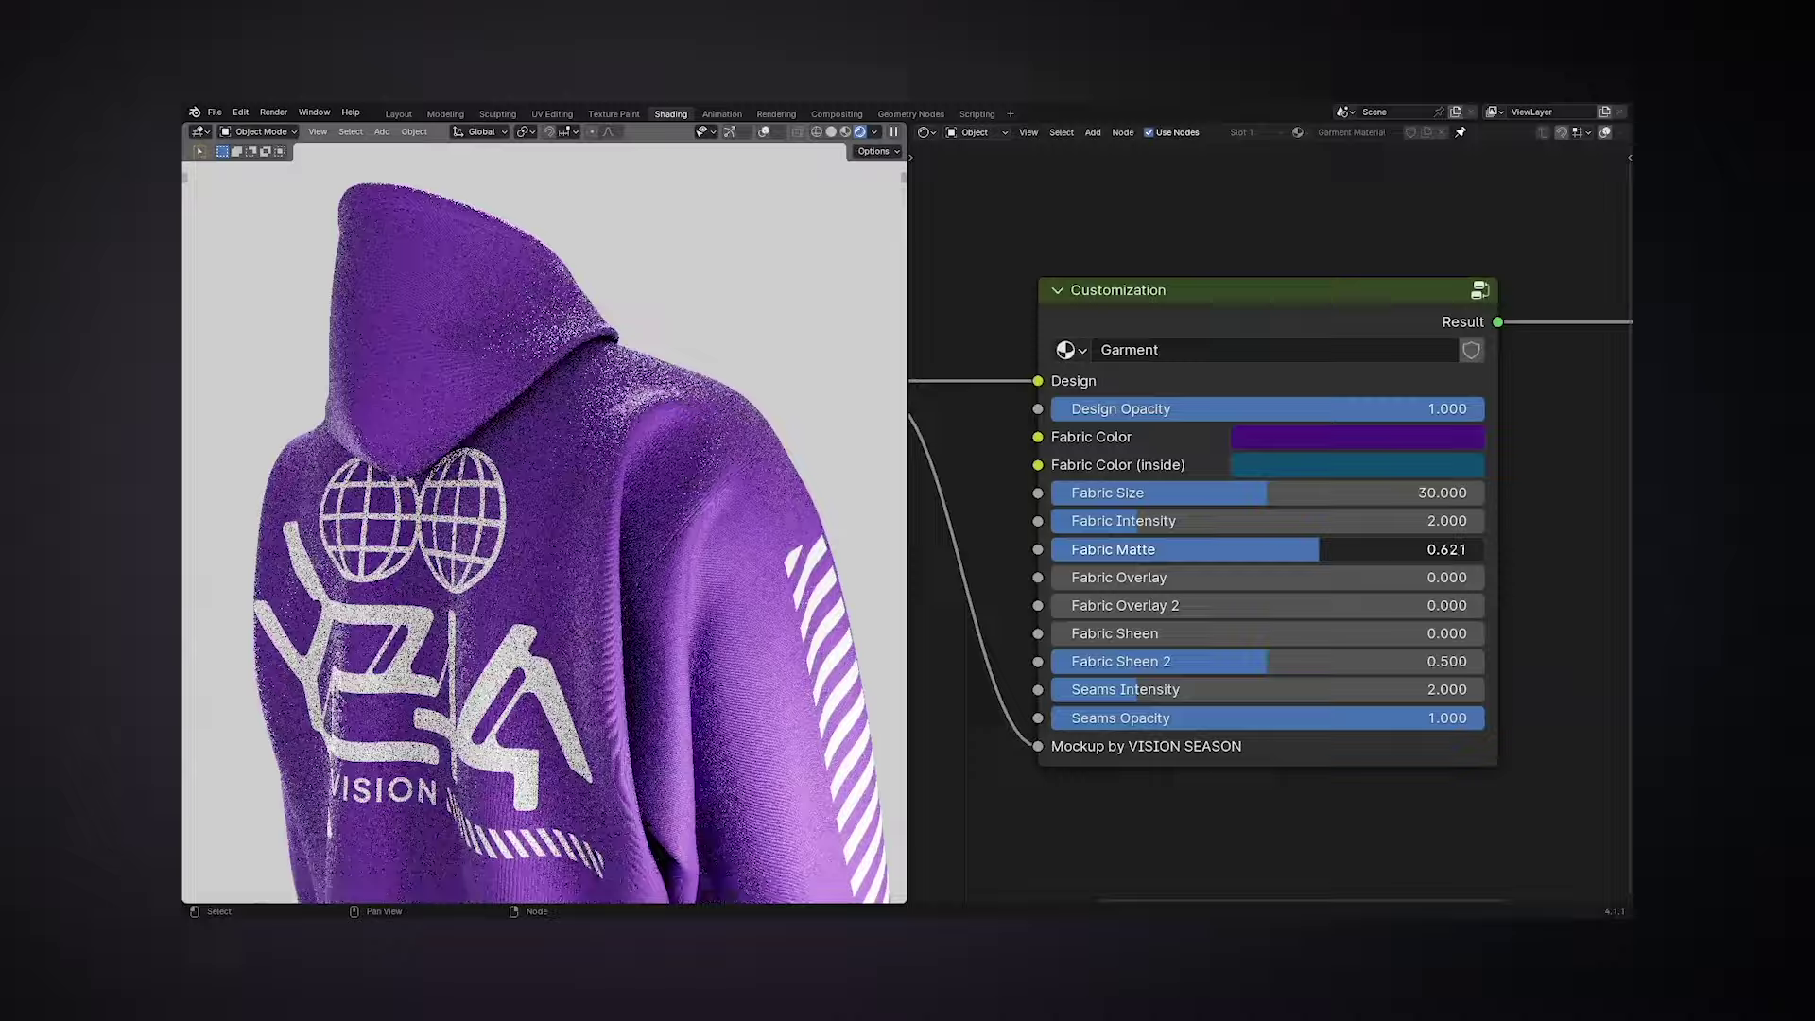
# Tune Fabric Matte and Overlay, with Fabric Sheen at 0.100 and Fabric Sheen 2 at 0.250
pyautogui.moveTo(1245, 550)
pyautogui.mouseDown()
pyautogui.moveTo(1174, 550)
pyautogui.moveTo(1266, 550)
pyautogui.mouseUp()
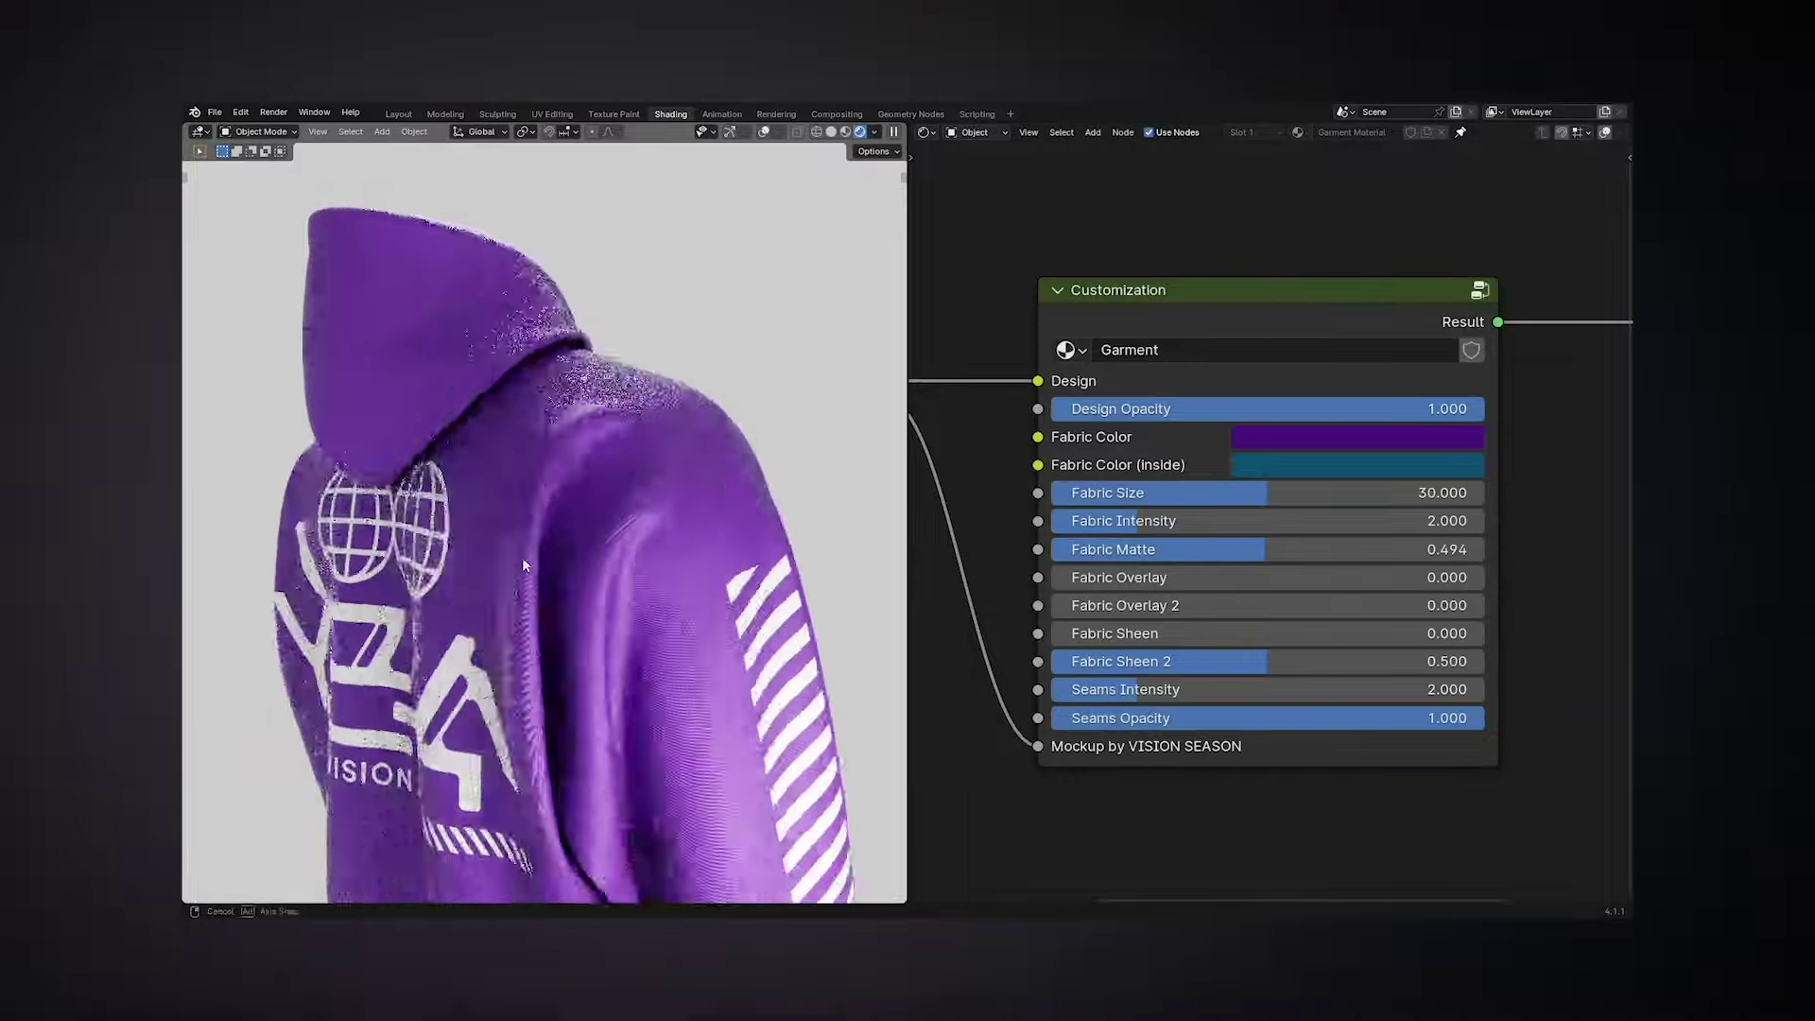
pyautogui.moveTo(1115, 578); pyautogui.dragTo(1177, 605)
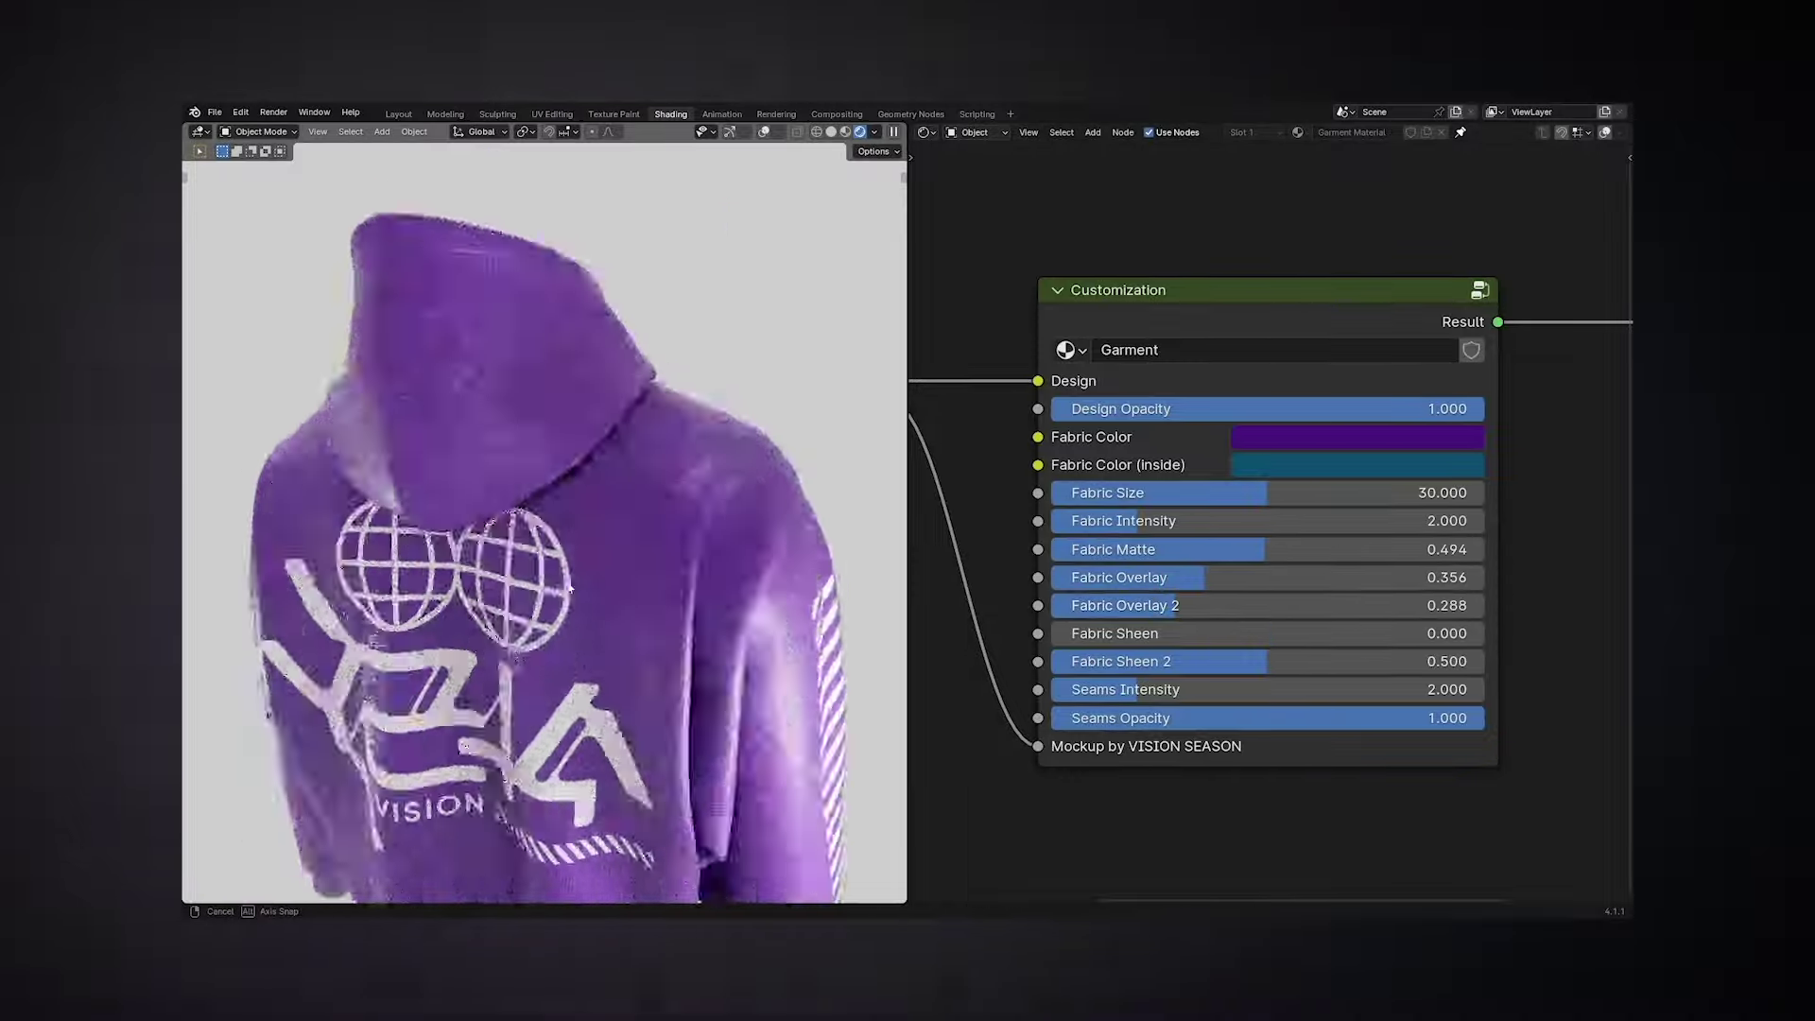
pyautogui.moveTo(1073, 633); pyautogui.dragTo(1096, 633)
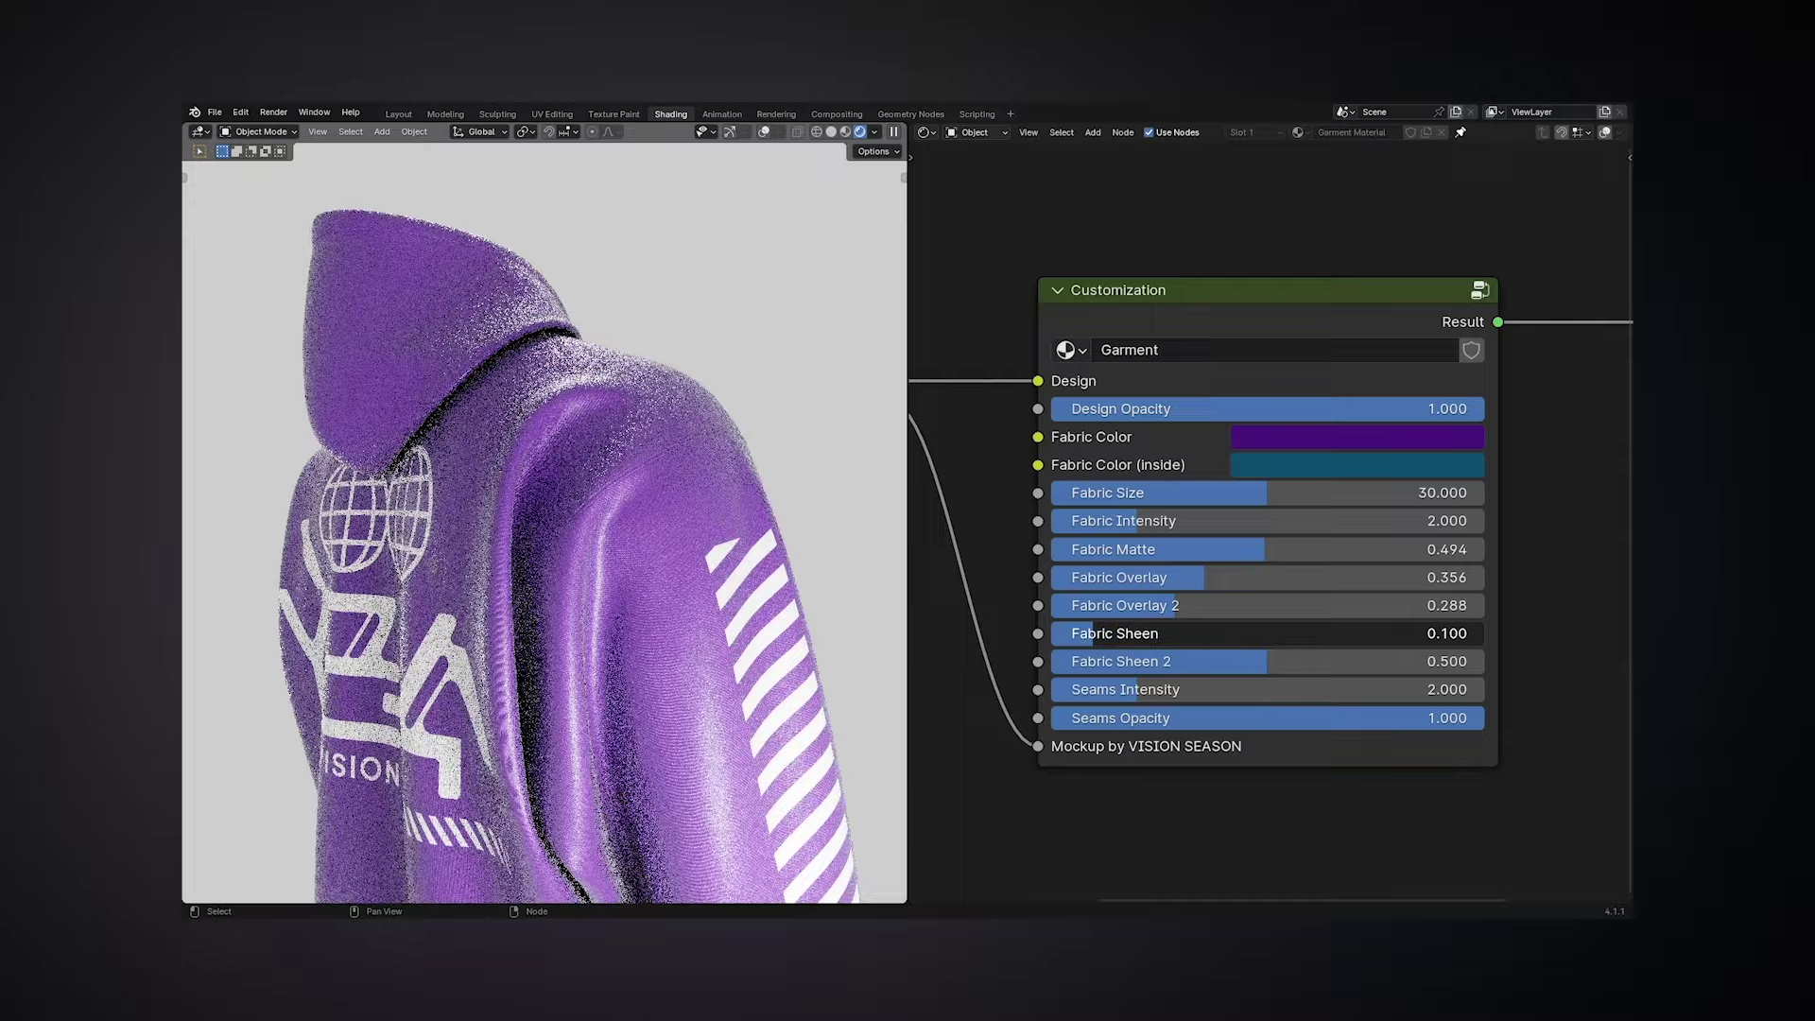
pyautogui.moveTo(1267, 661); pyautogui.dragTo(1161, 661)
pyautogui.moveTo(1087, 633); pyautogui.dragTo(1285, 634)
pyautogui.moveTo(473, 520); pyautogui.dragTo(668, 519, button='middle')
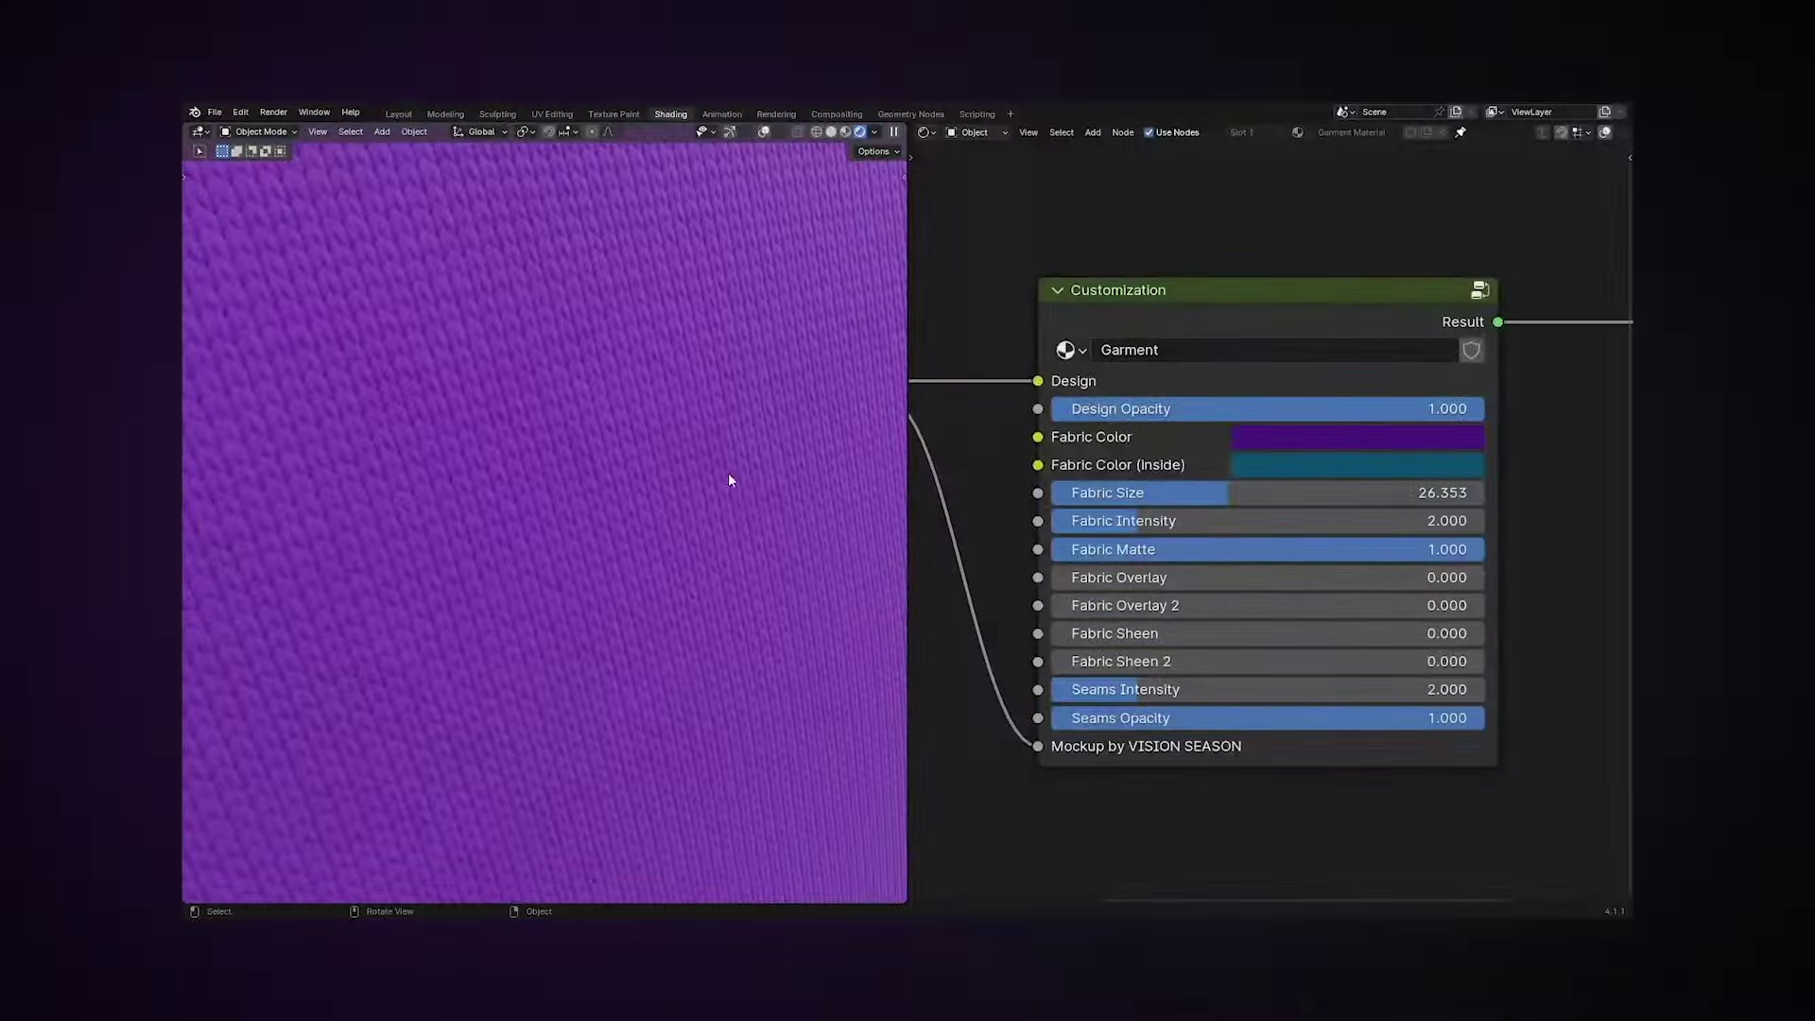
# Settle the weave at Fabric Size 25 and Fabric Intensity 5
pyautogui.moveTo(1235, 493); pyautogui.dragTo(1183, 493)
pyautogui.moveTo(822, 445); pyautogui.dragTo(719, 454, button='middle')
pyautogui.moveTo(1229, 521); pyautogui.dragTo(1184, 521)
pyautogui.moveTo(1072, 521); pyautogui.dragTo(1330, 521)
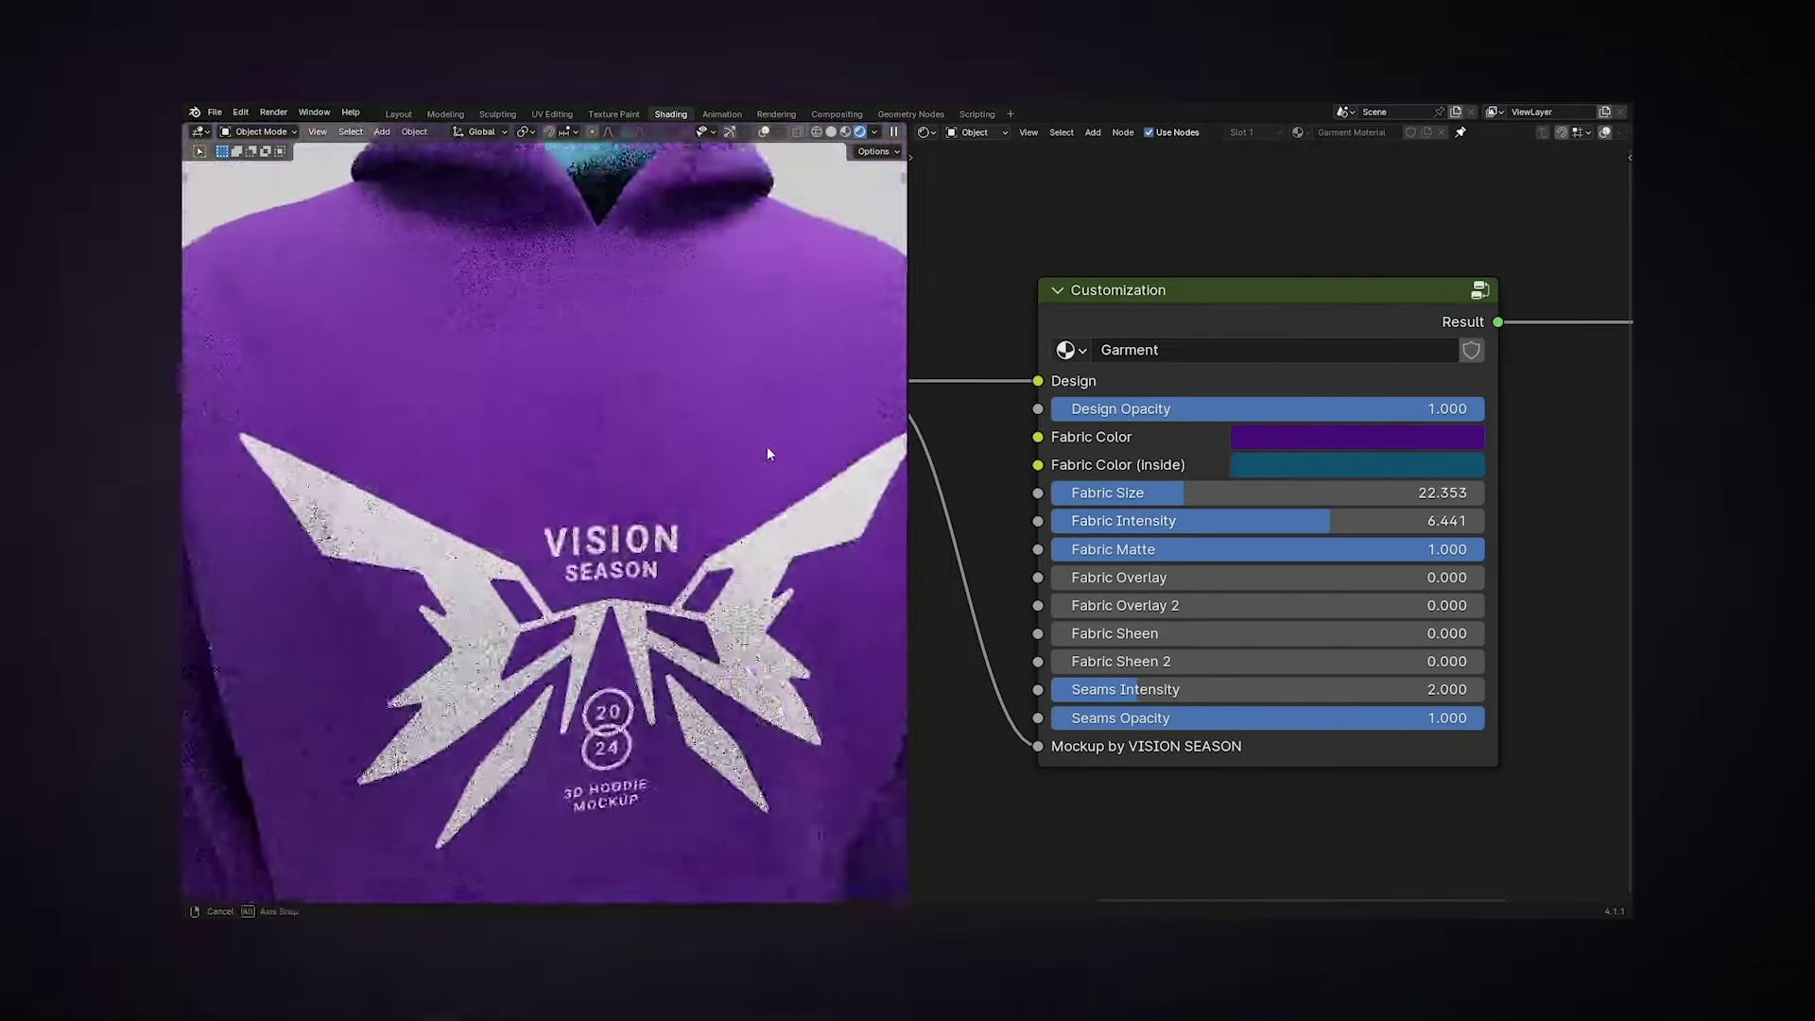
# Test Seams Opacity at zero and back to full, then adjust the World Background Color
pyautogui.scroll(5, 768, 446)
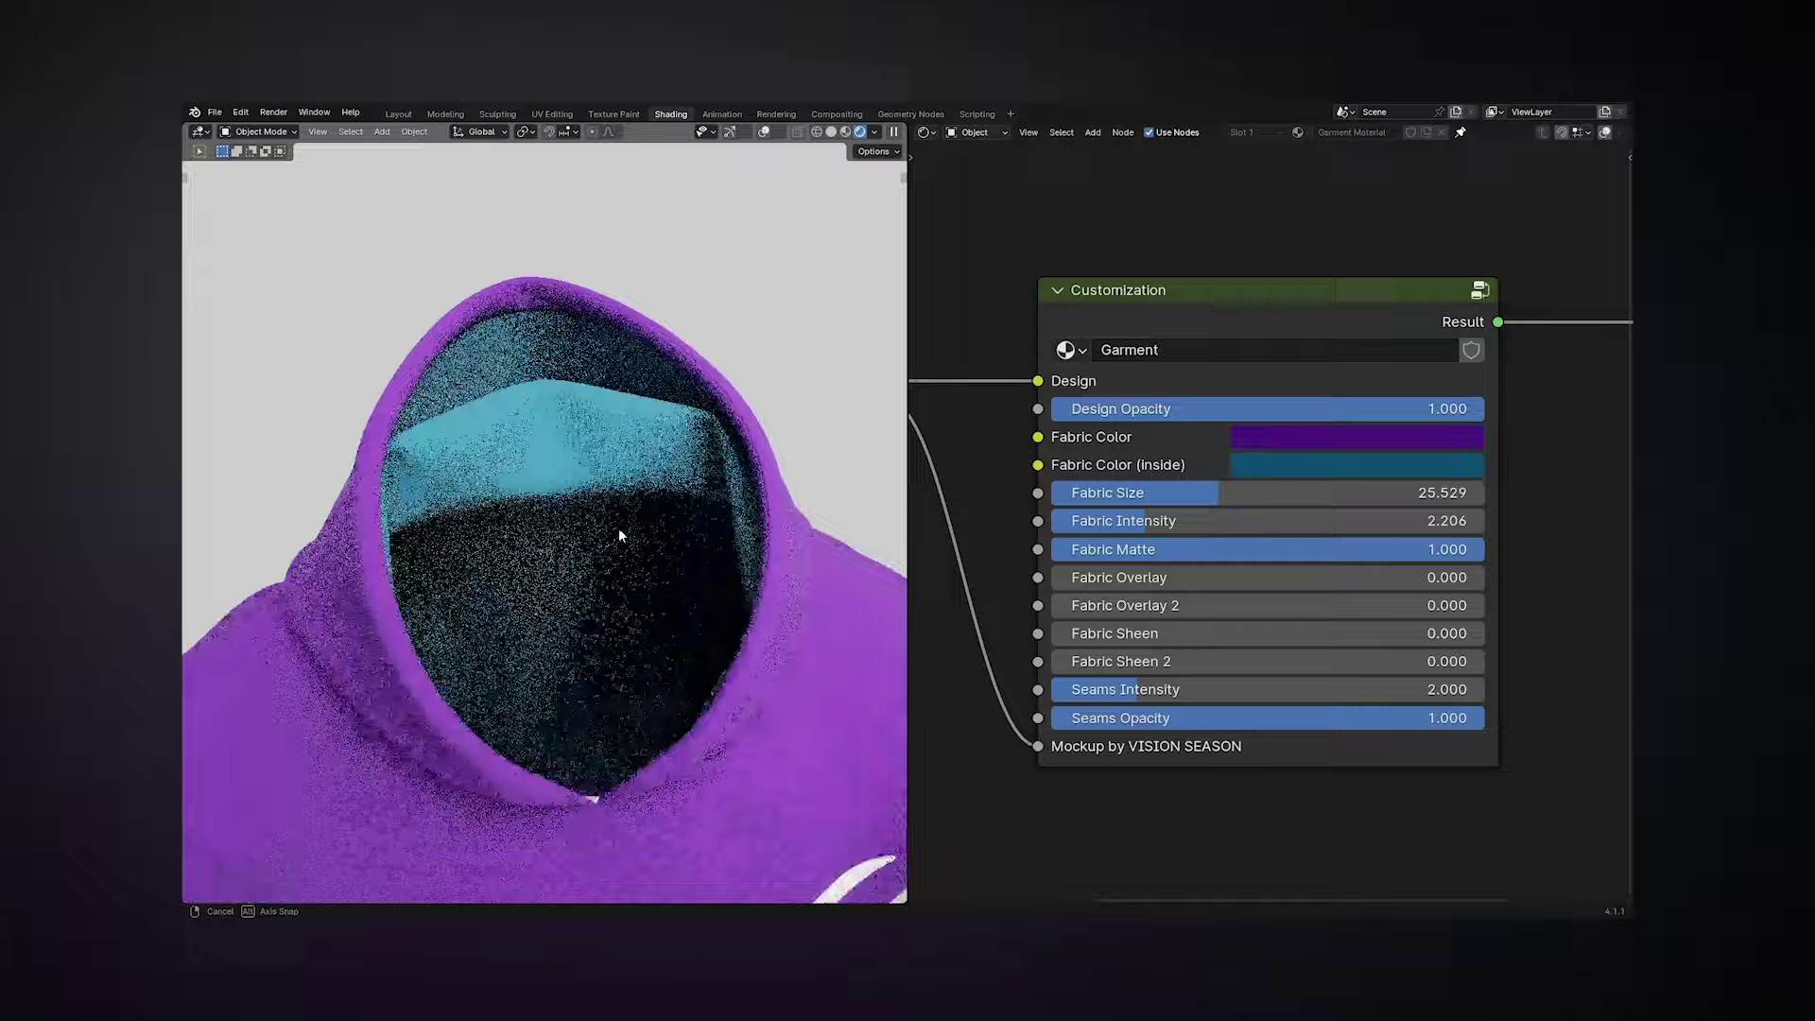
pyautogui.moveTo(620, 526); pyautogui.dragTo(662, 567, button='middle')
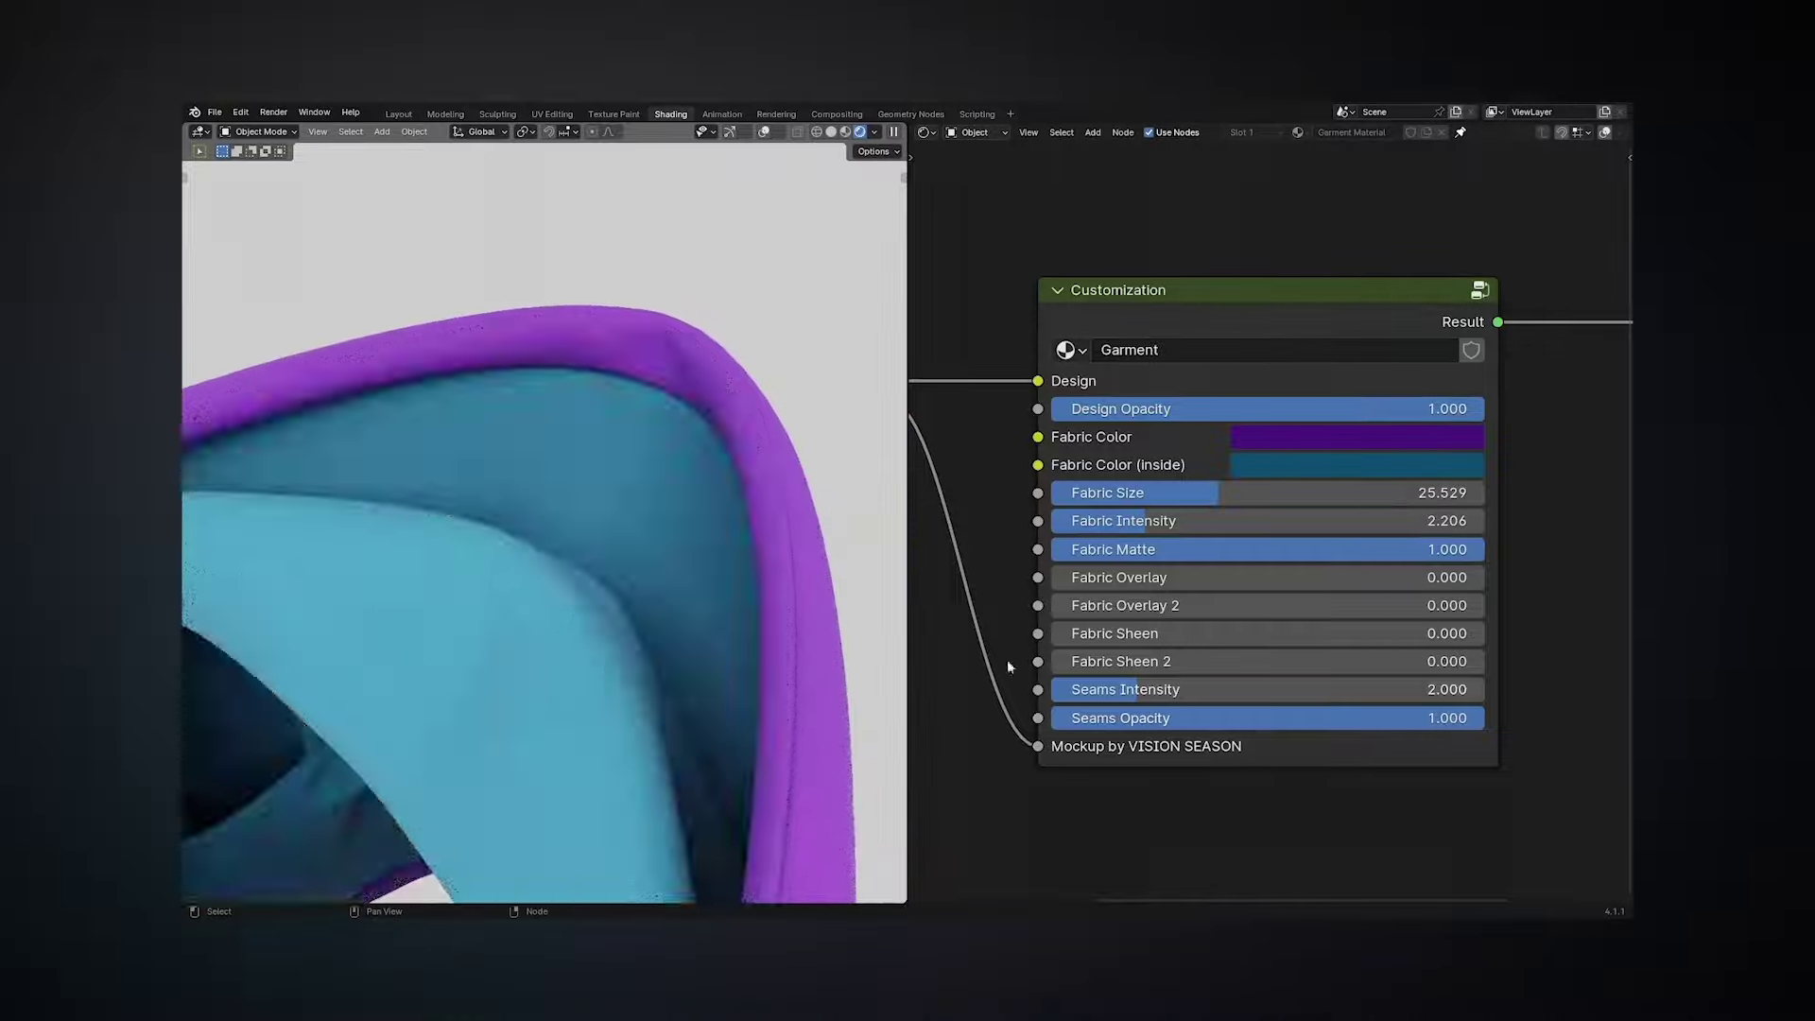
pyautogui.moveTo(1323, 718); pyautogui.dragTo(1087, 717)
pyautogui.moveTo(567, 640); pyautogui.dragTo(662, 652, button='middle')
pyautogui.moveTo(1068, 718); pyautogui.dragTo(1333, 703)
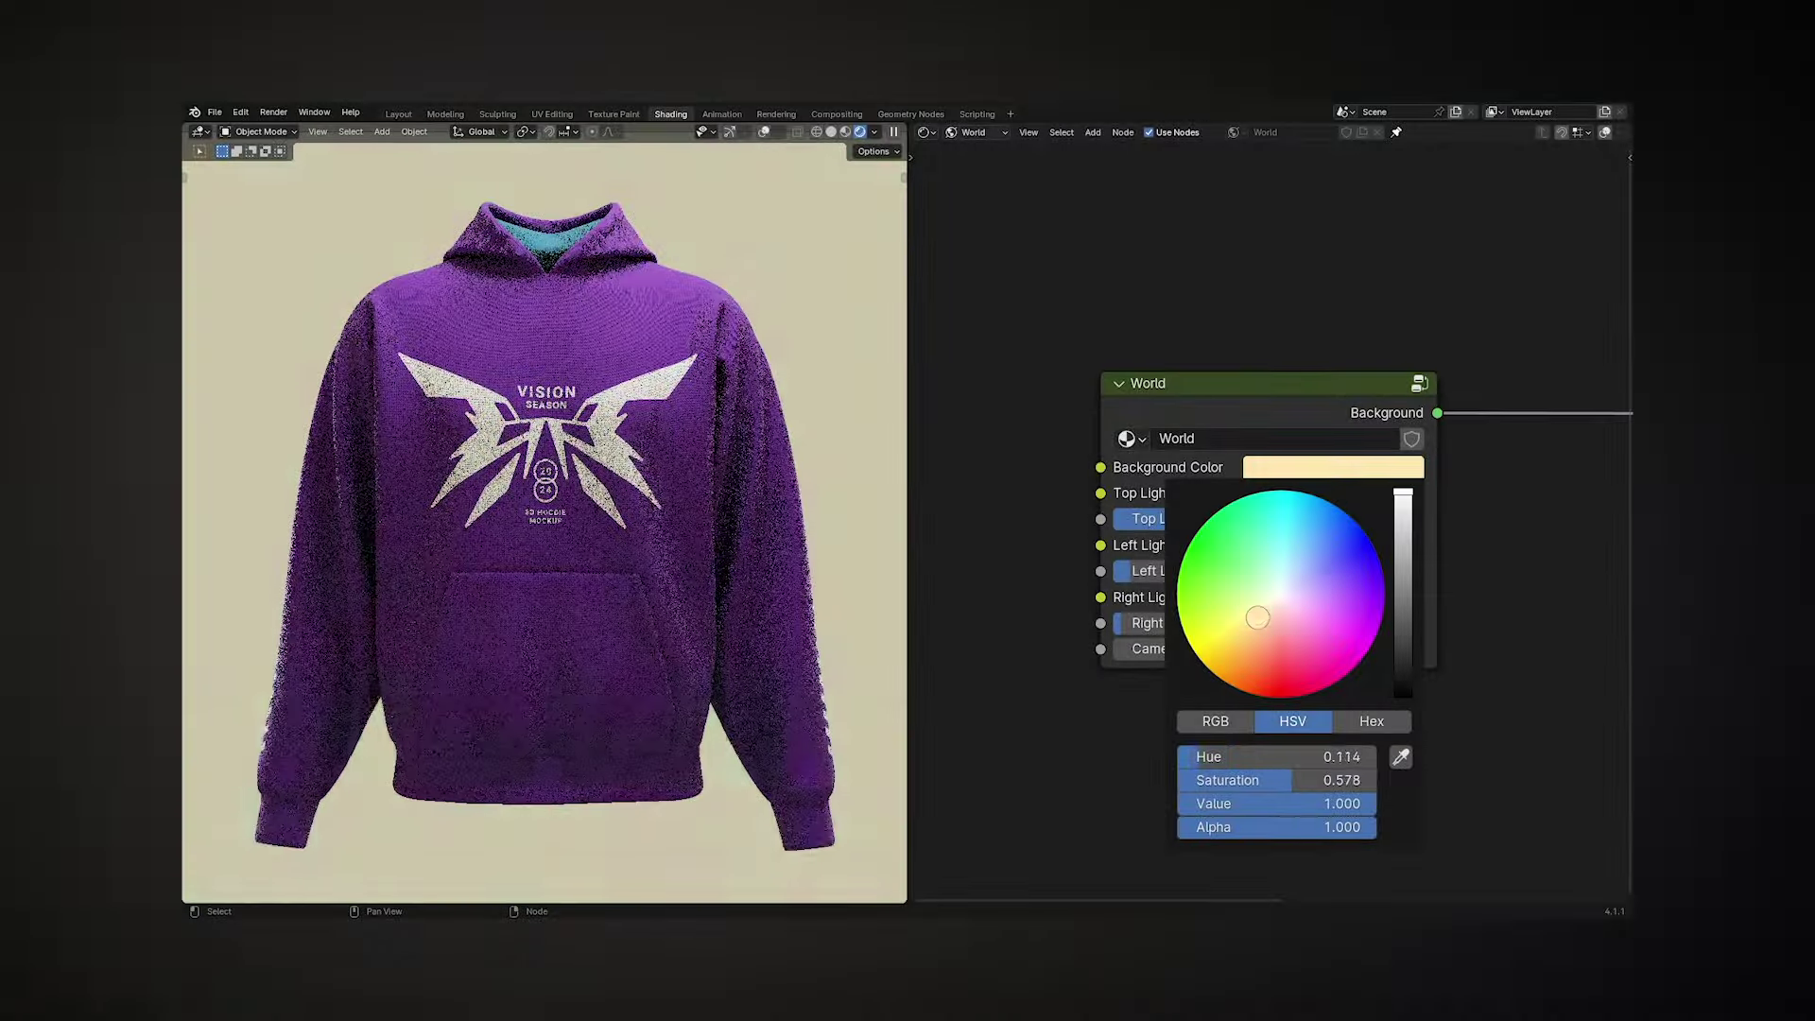
pyautogui.moveTo(1267, 612)
pyautogui.mouseDown()
pyautogui.moveTo(1288, 619)
pyautogui.moveTo(1309, 572)
pyautogui.moveTo(1267, 562)
pyautogui.moveTo(1244, 629)
pyautogui.moveTo(1299, 644)
pyautogui.moveTo(1282, 597)
pyautogui.mouseUp()
pyautogui.moveTo(1403, 493); pyautogui.dragTo(1404, 652)
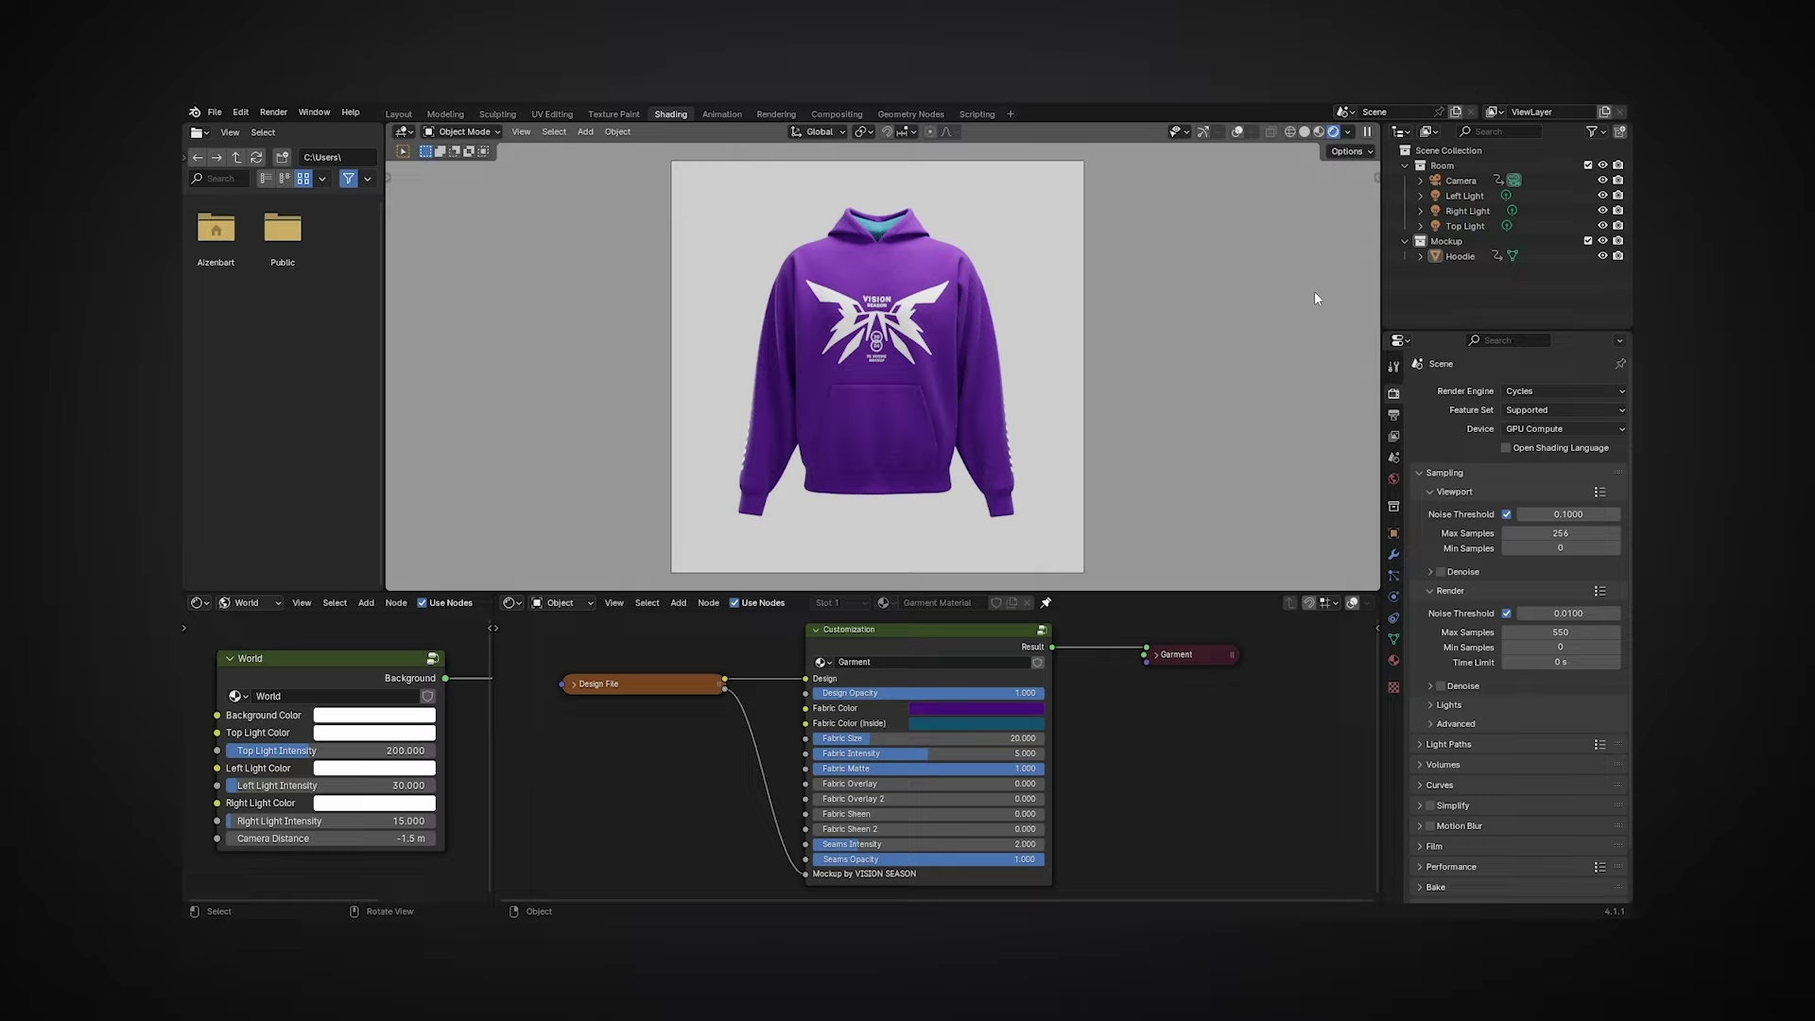
# Play the turntable animation and select the Hoodie object in the Outliner
pyautogui.press('space')
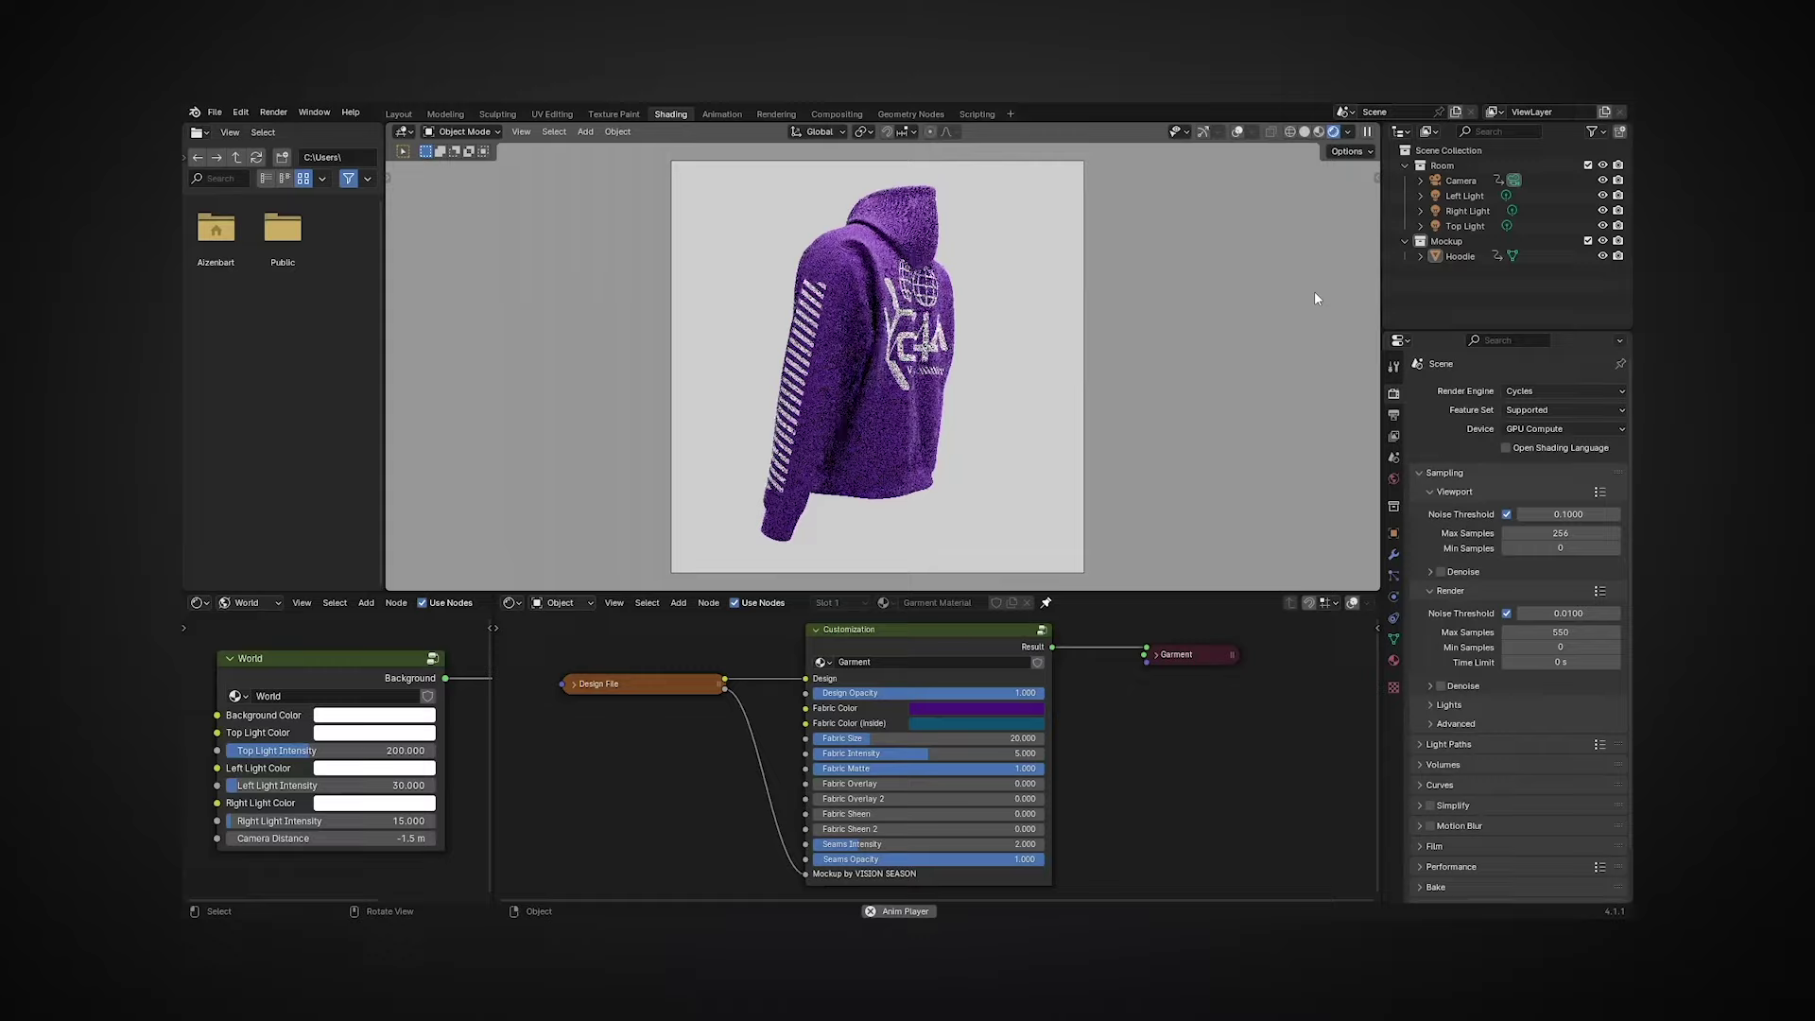
pyautogui.click(1454, 257)
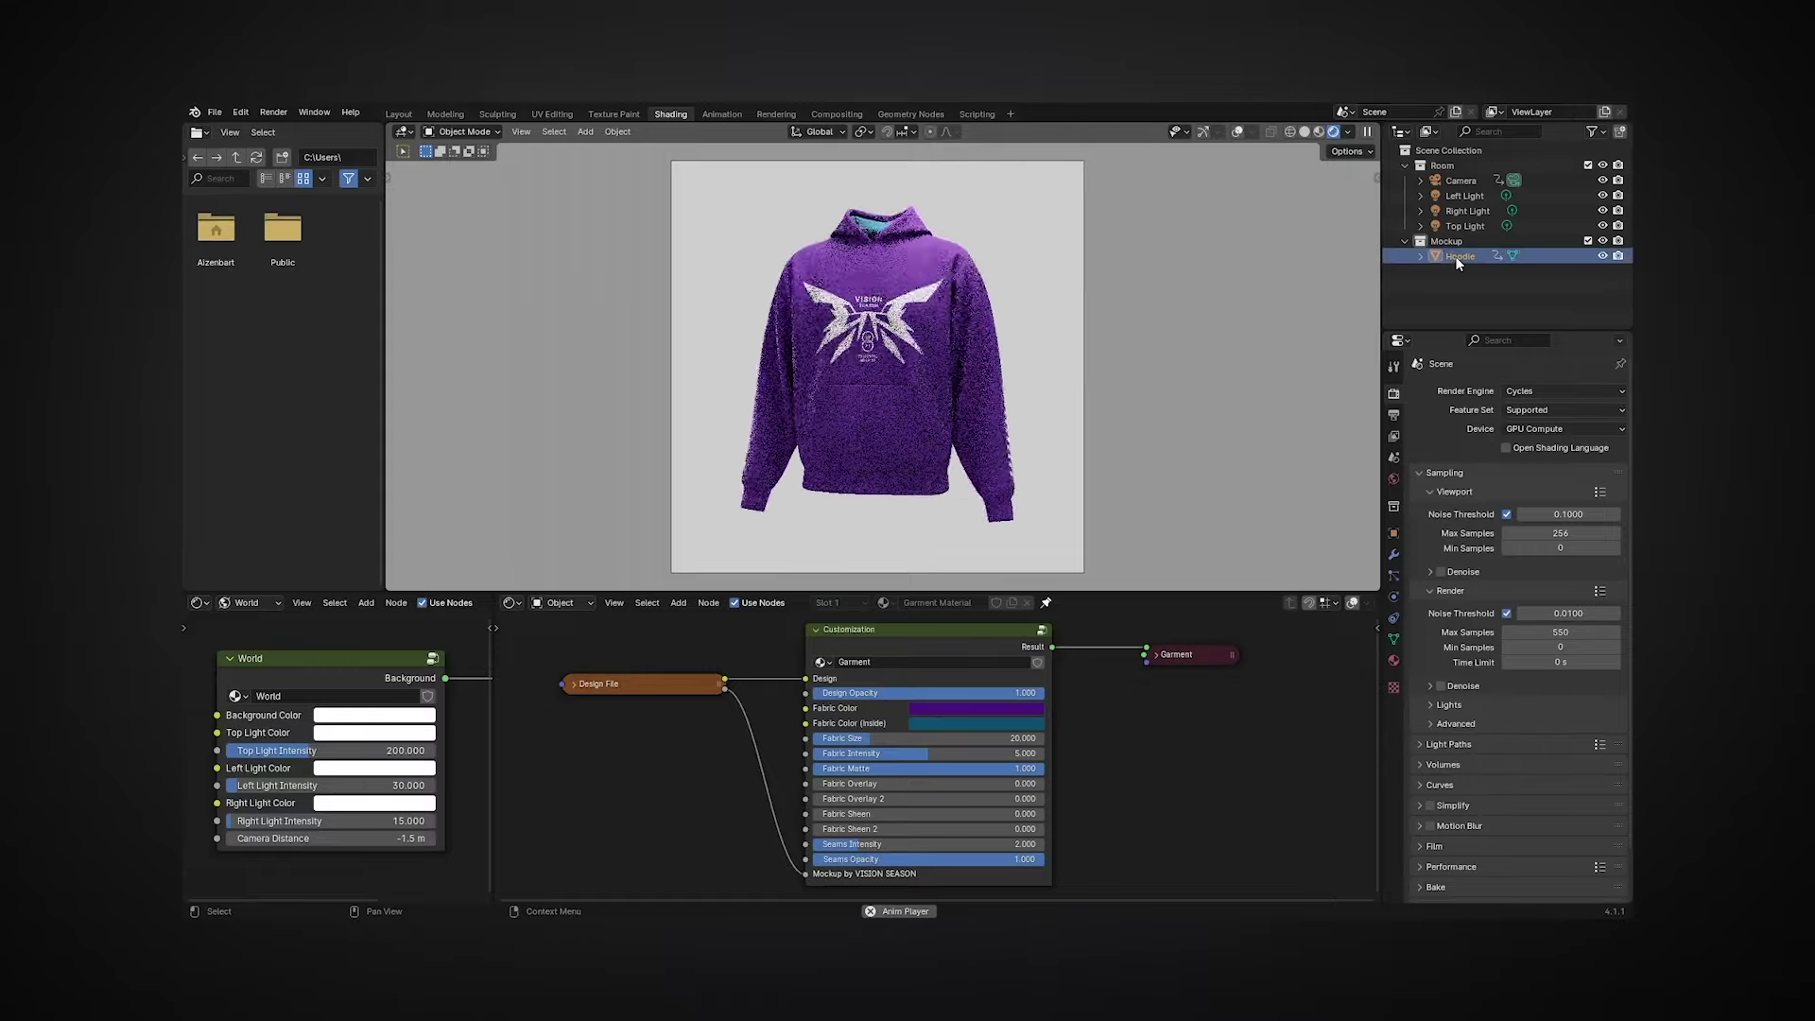
# Change the material node editor area into a Timeline editor
pyautogui.click(510, 602)
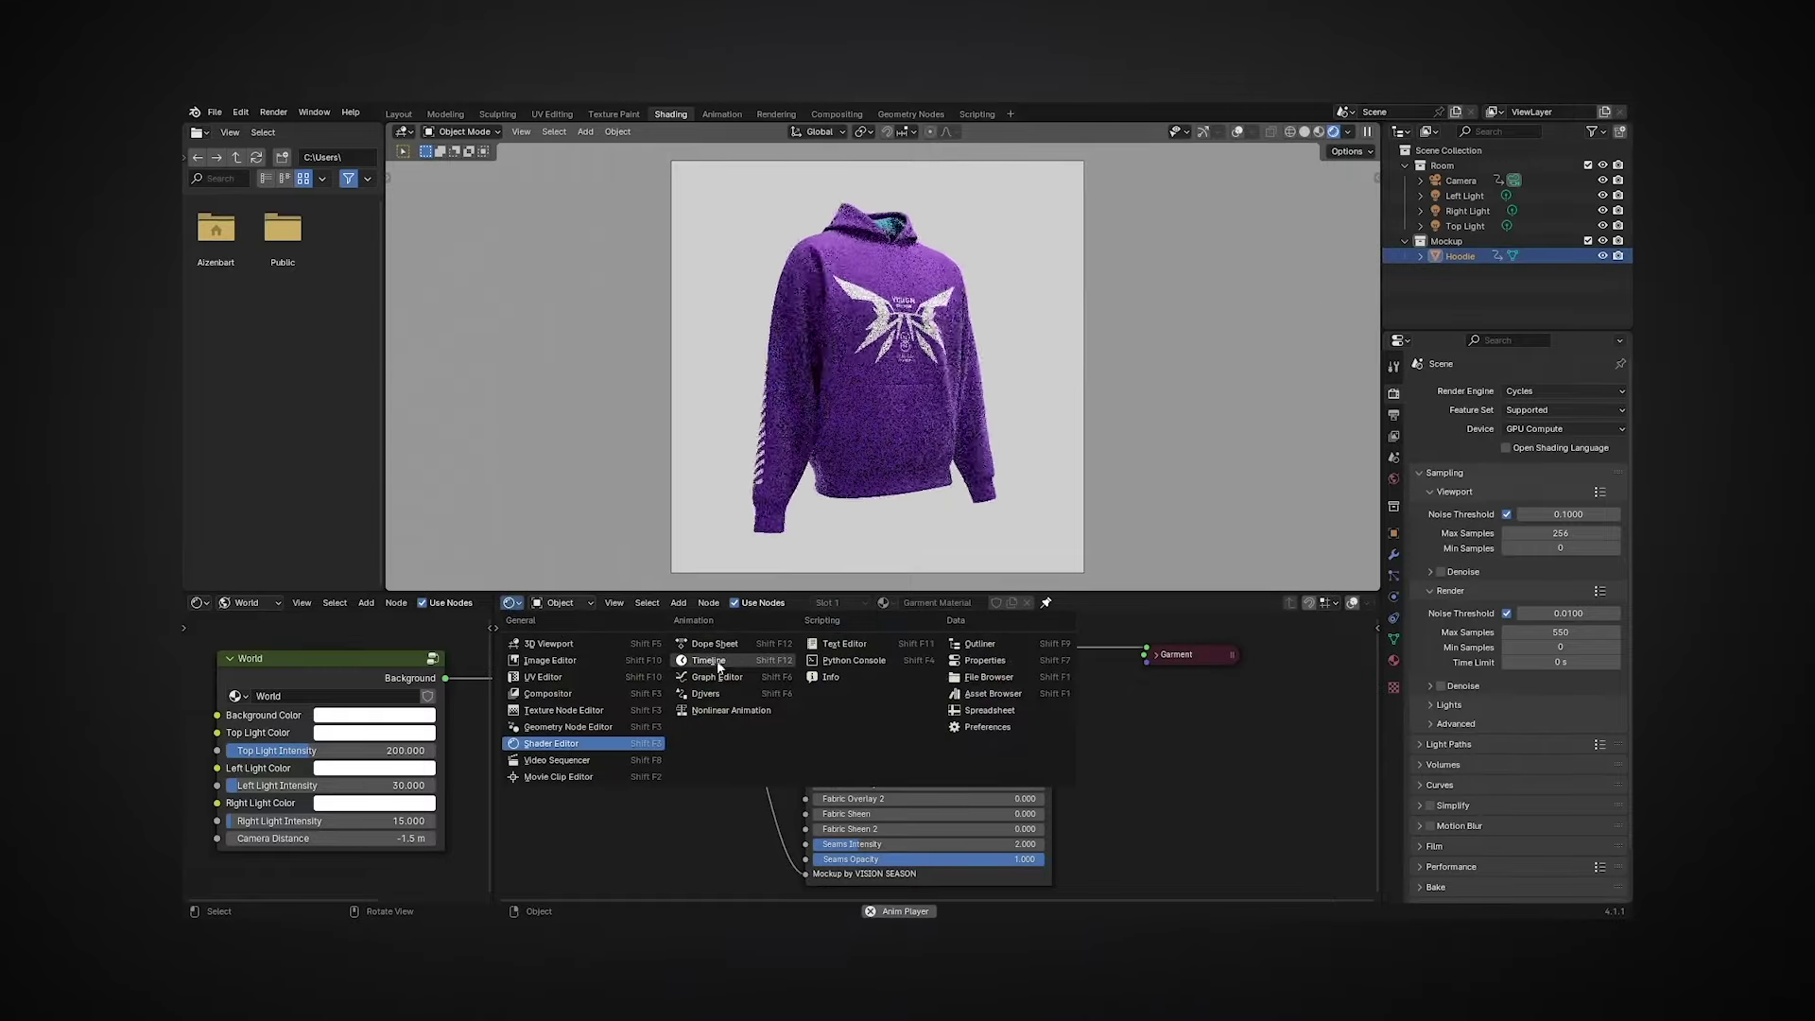
pyautogui.click(743, 663)
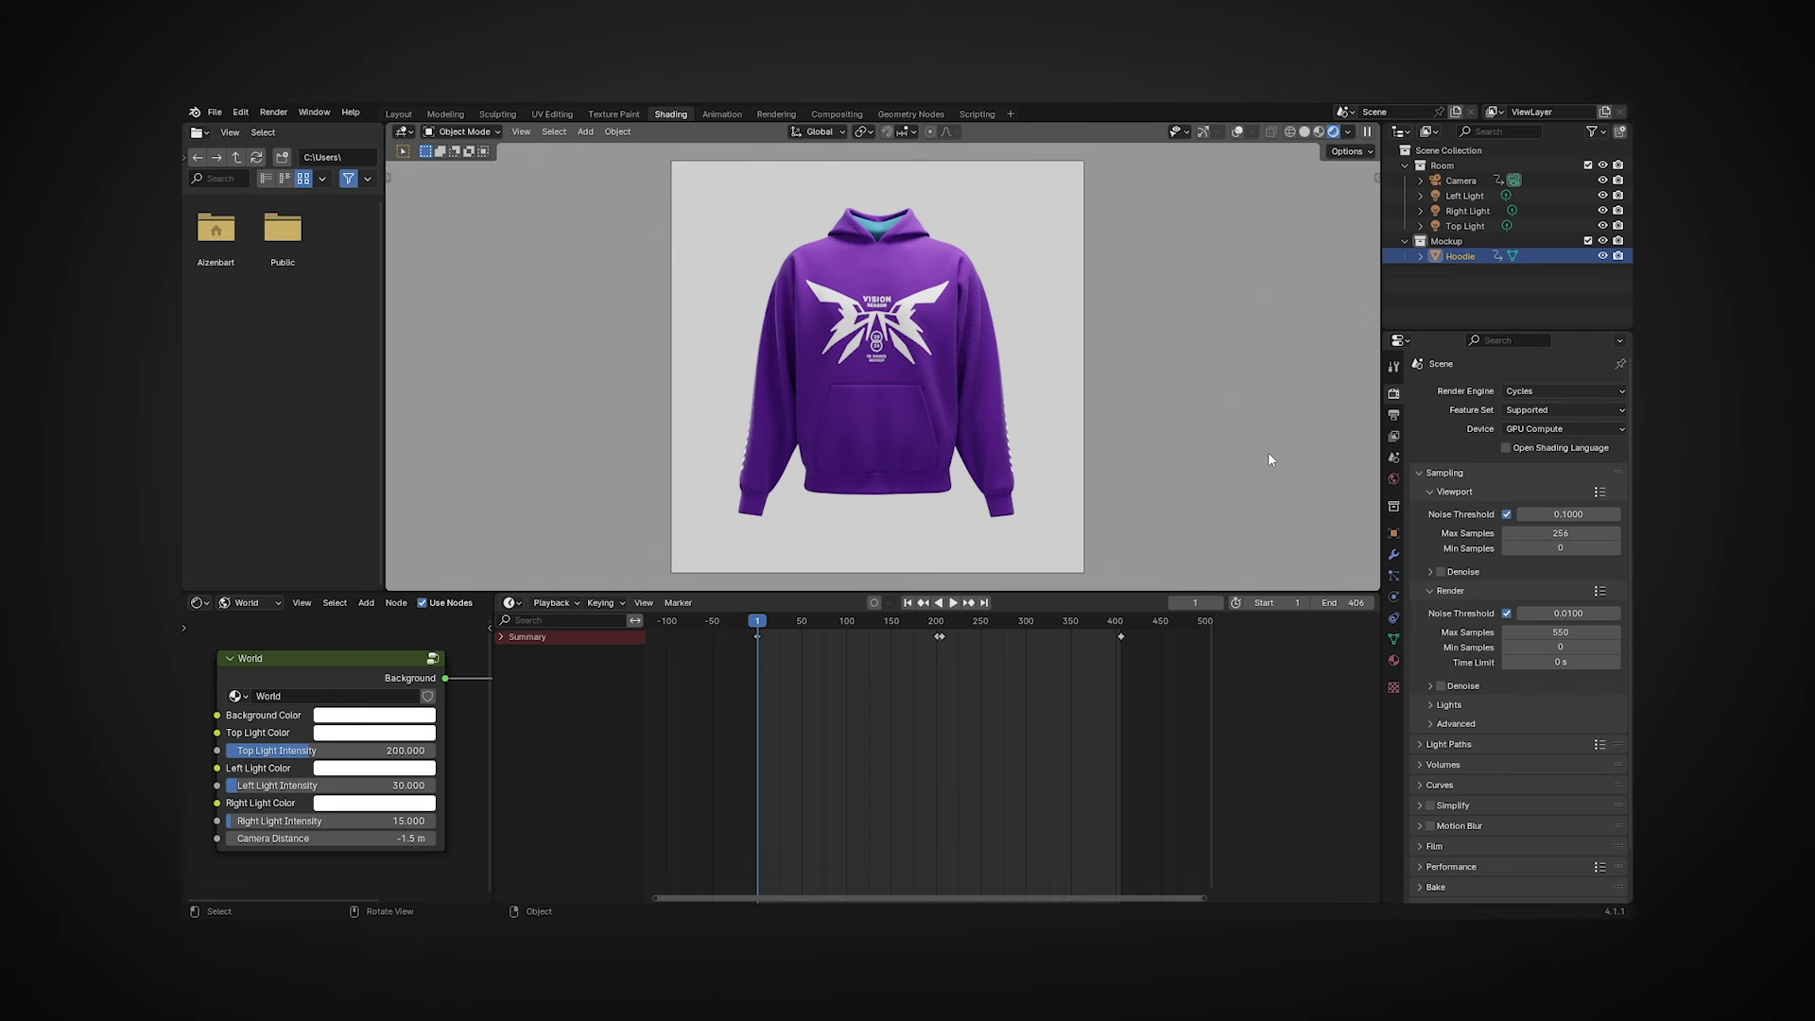
# Show Output properties and scrub the timeline to frame 319, showing the hoodie's back
pyautogui.click(1394, 414)
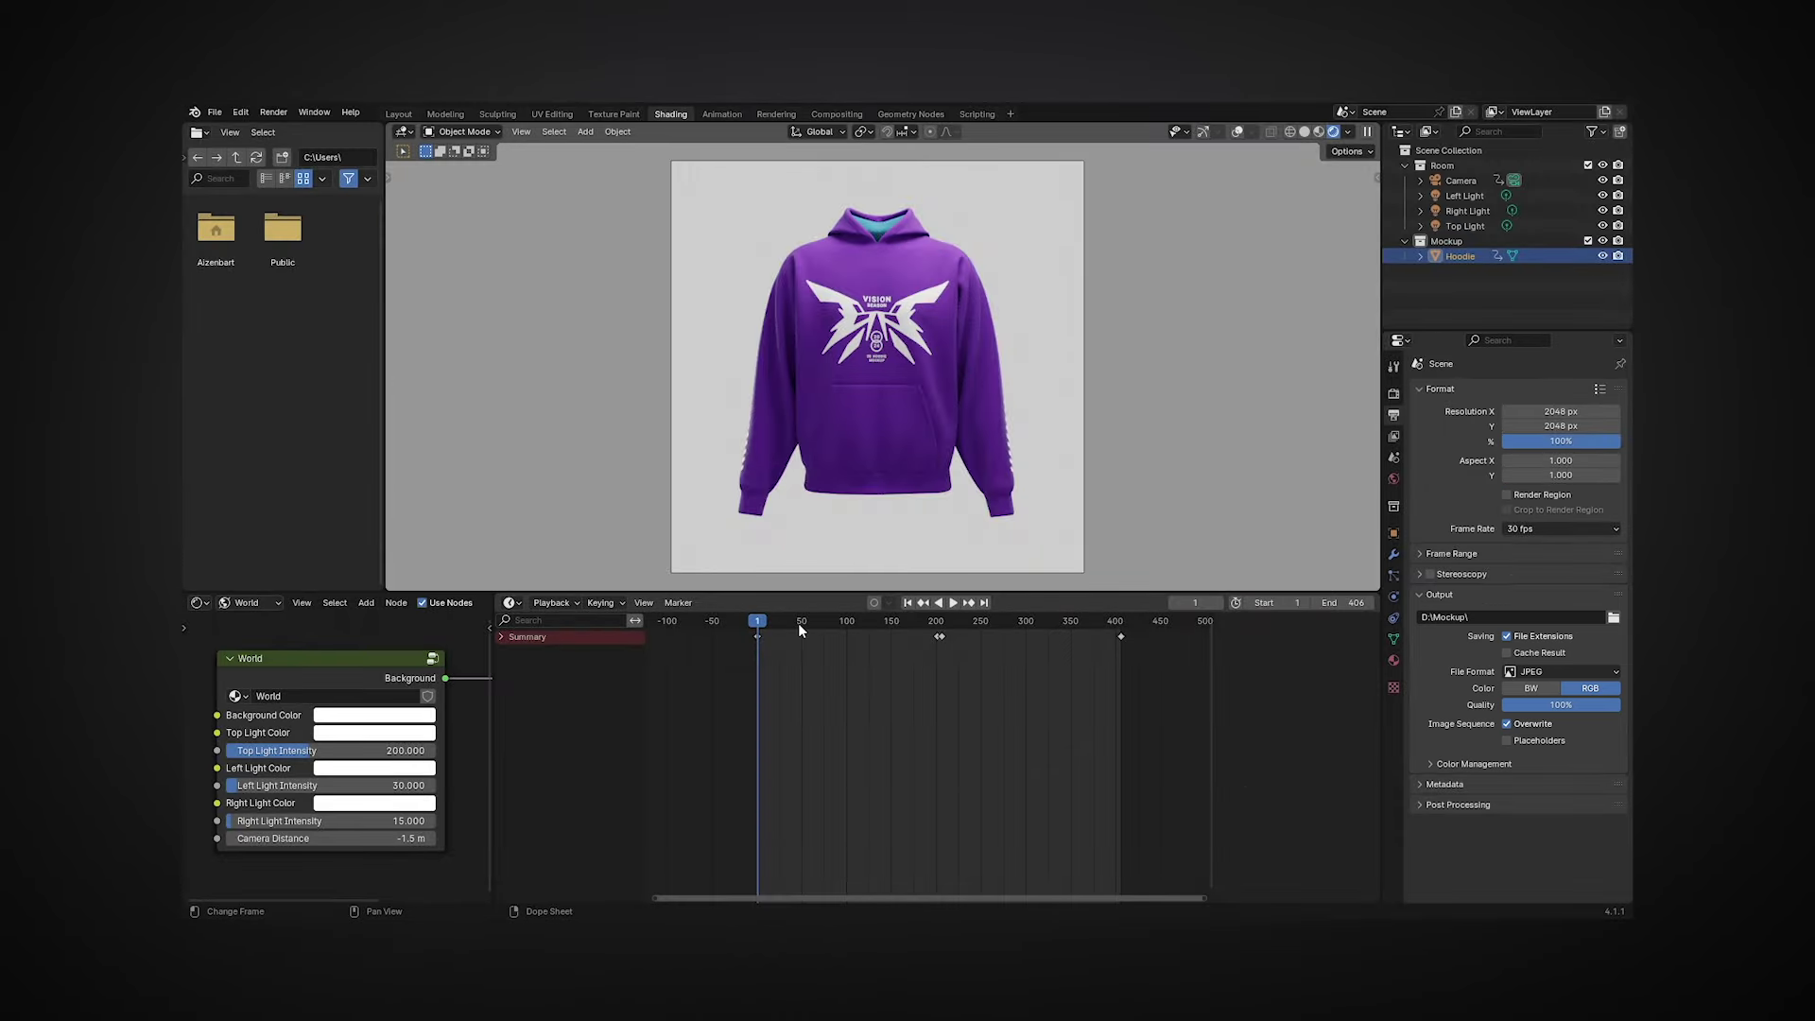
pyautogui.moveTo(798, 622); pyautogui.dragTo(1042, 622)
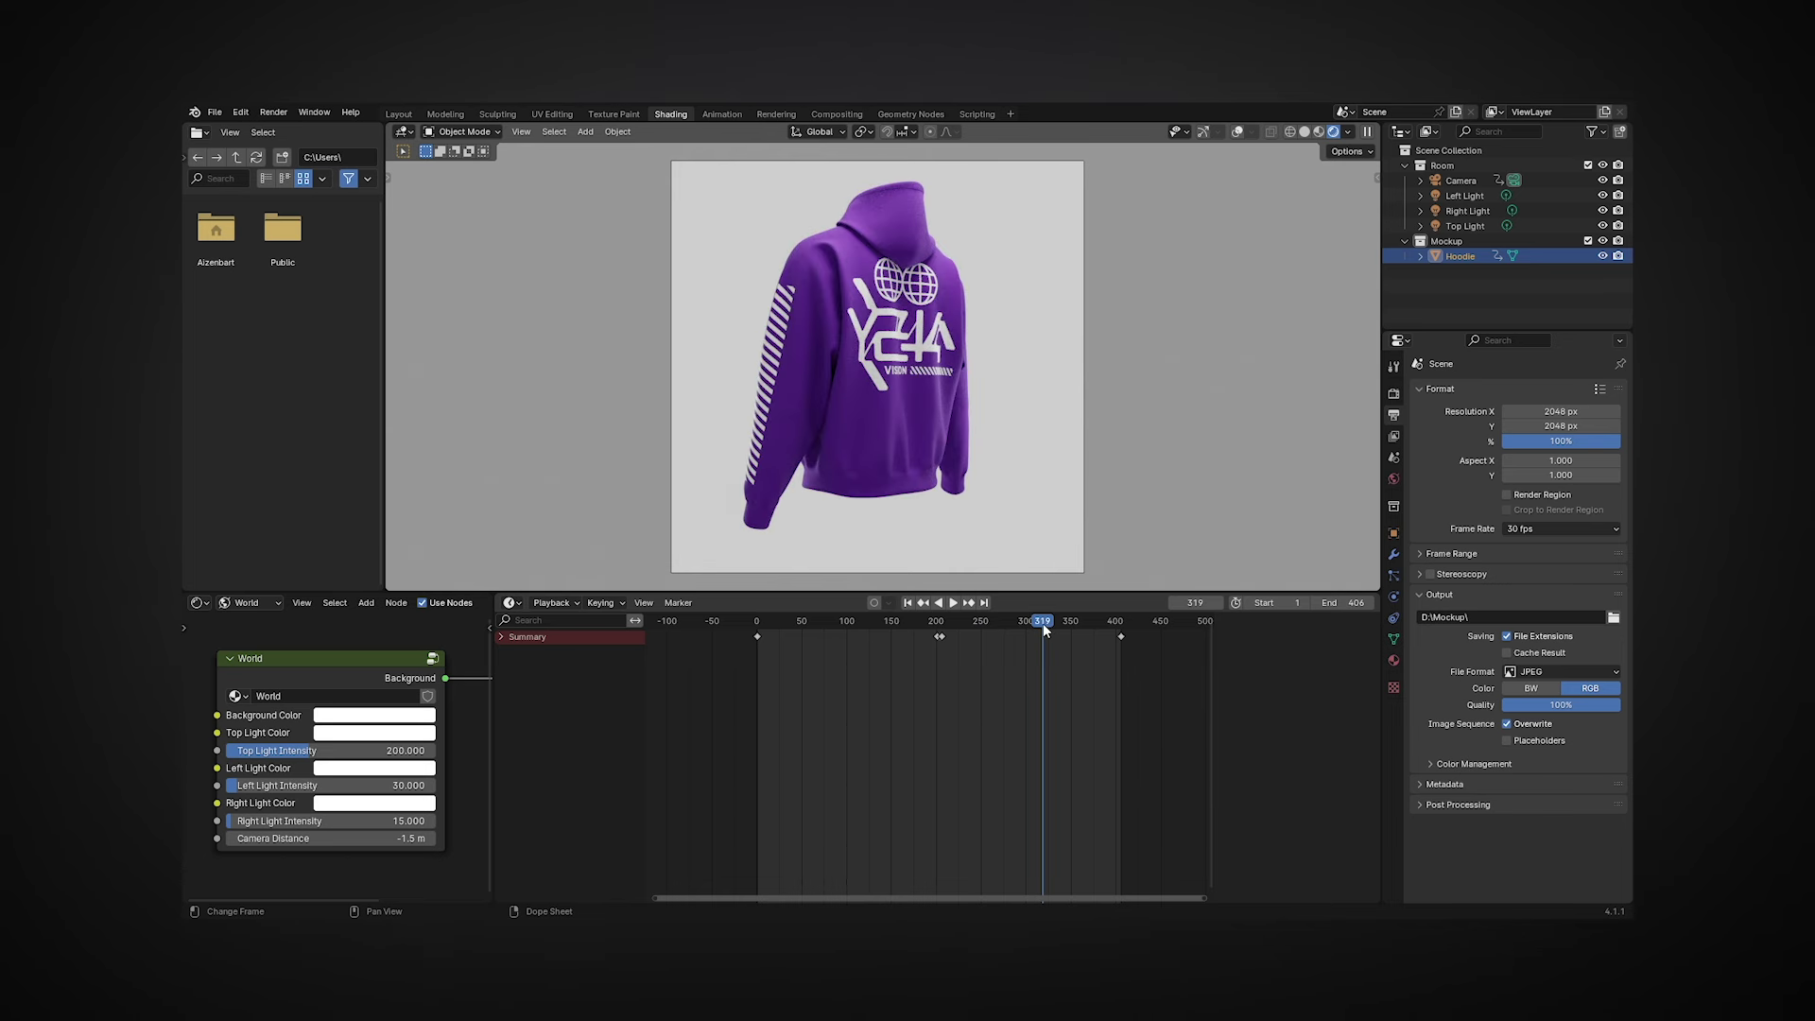
# Render frame 319's hoodie back view and save it as a JPEG in D:\Mockup\
pyautogui.click(279, 111)
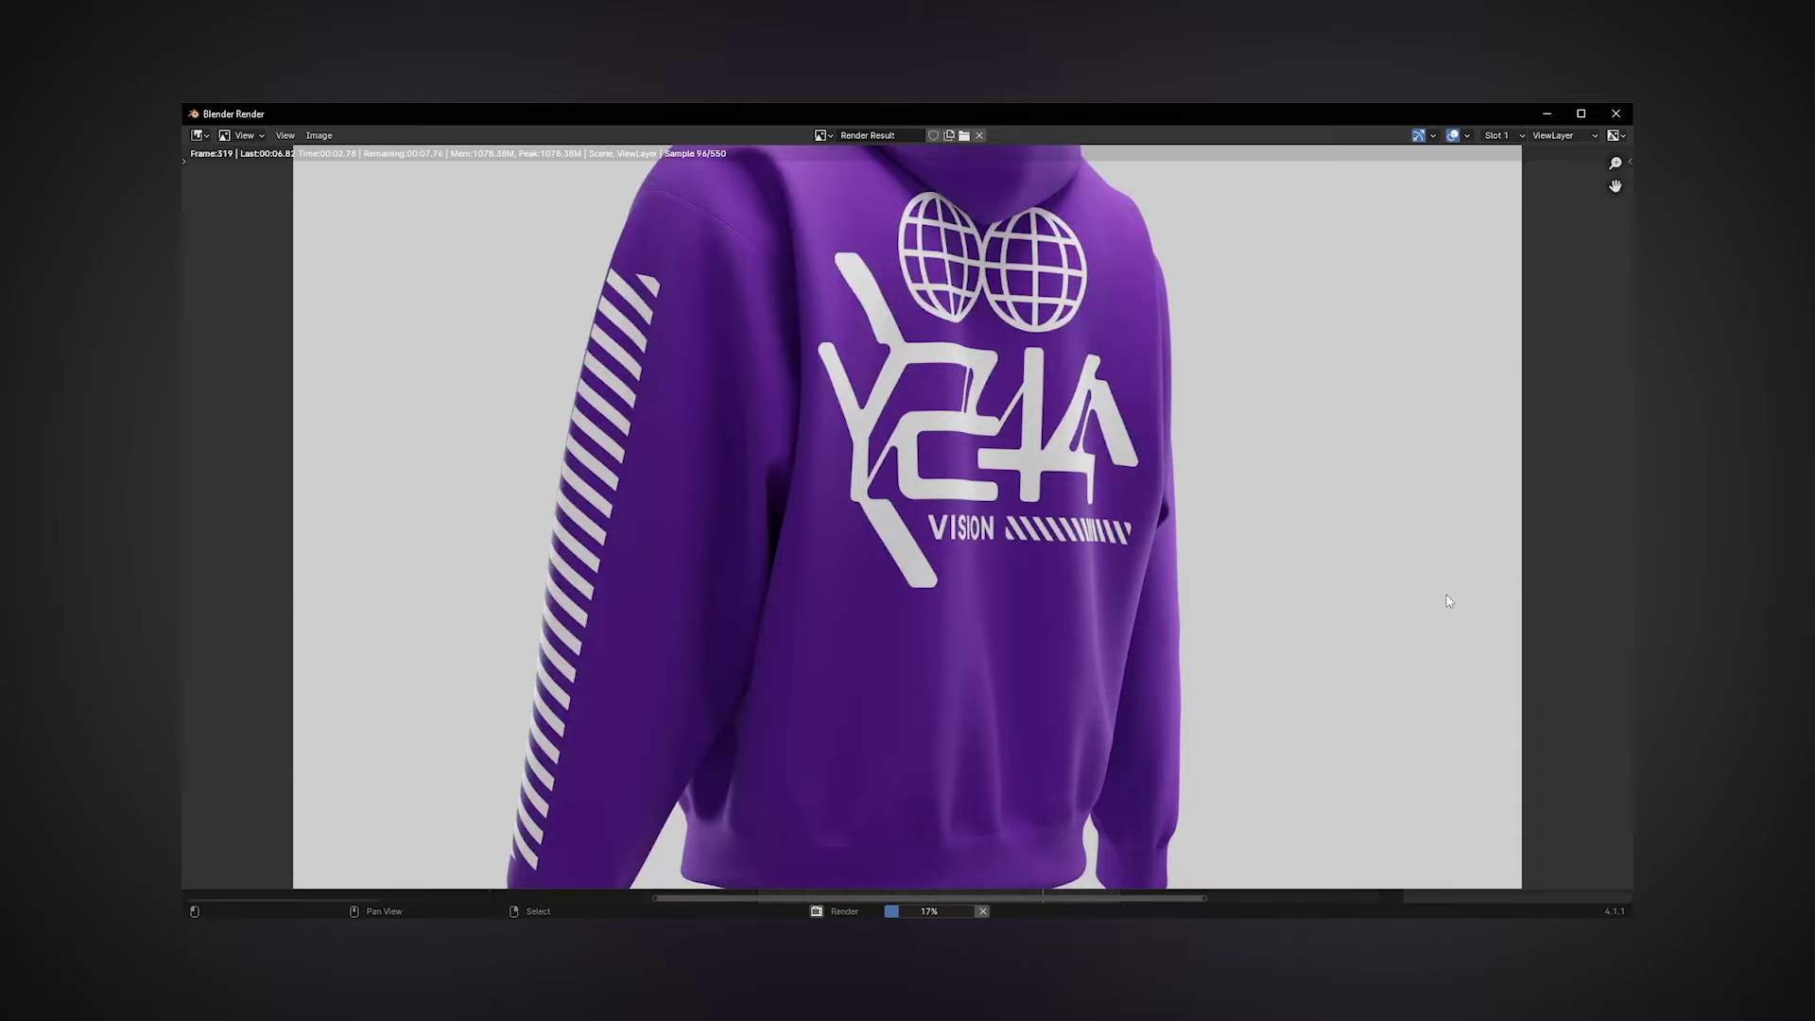
pyautogui.scroll(-1, 1448, 602)
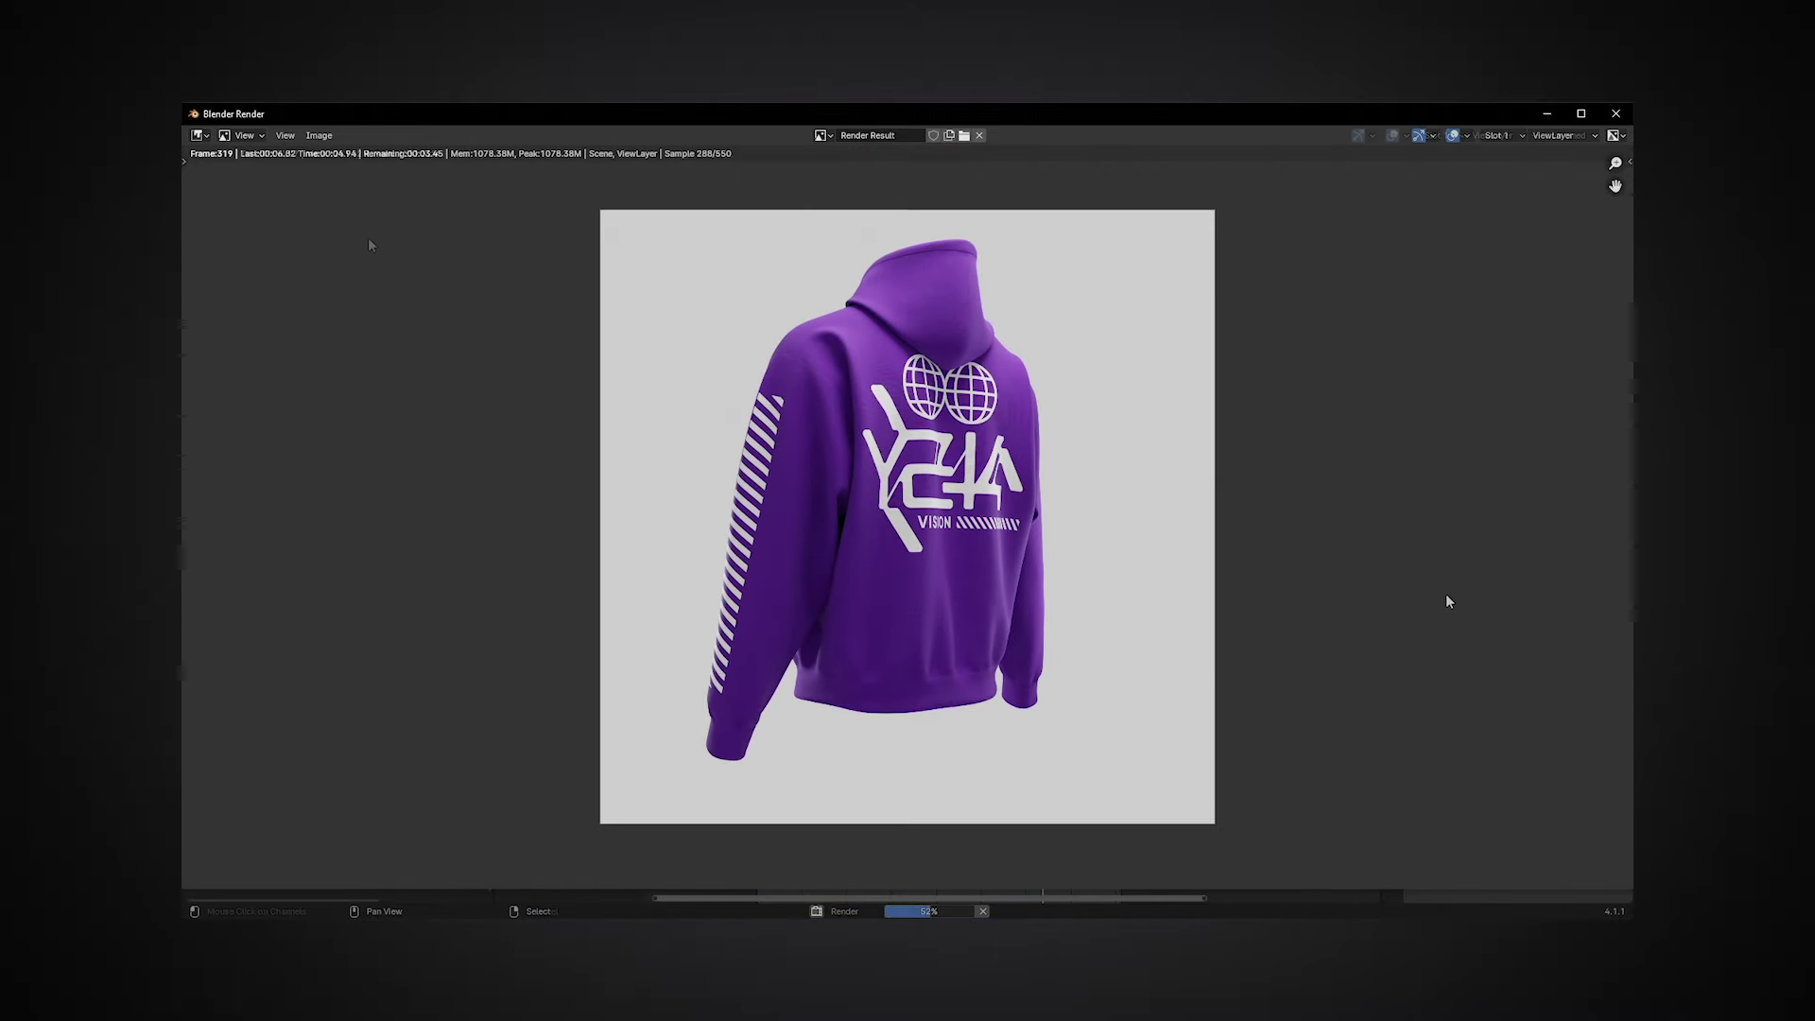
pyautogui.click(319, 135)
pyautogui.click(357, 274)
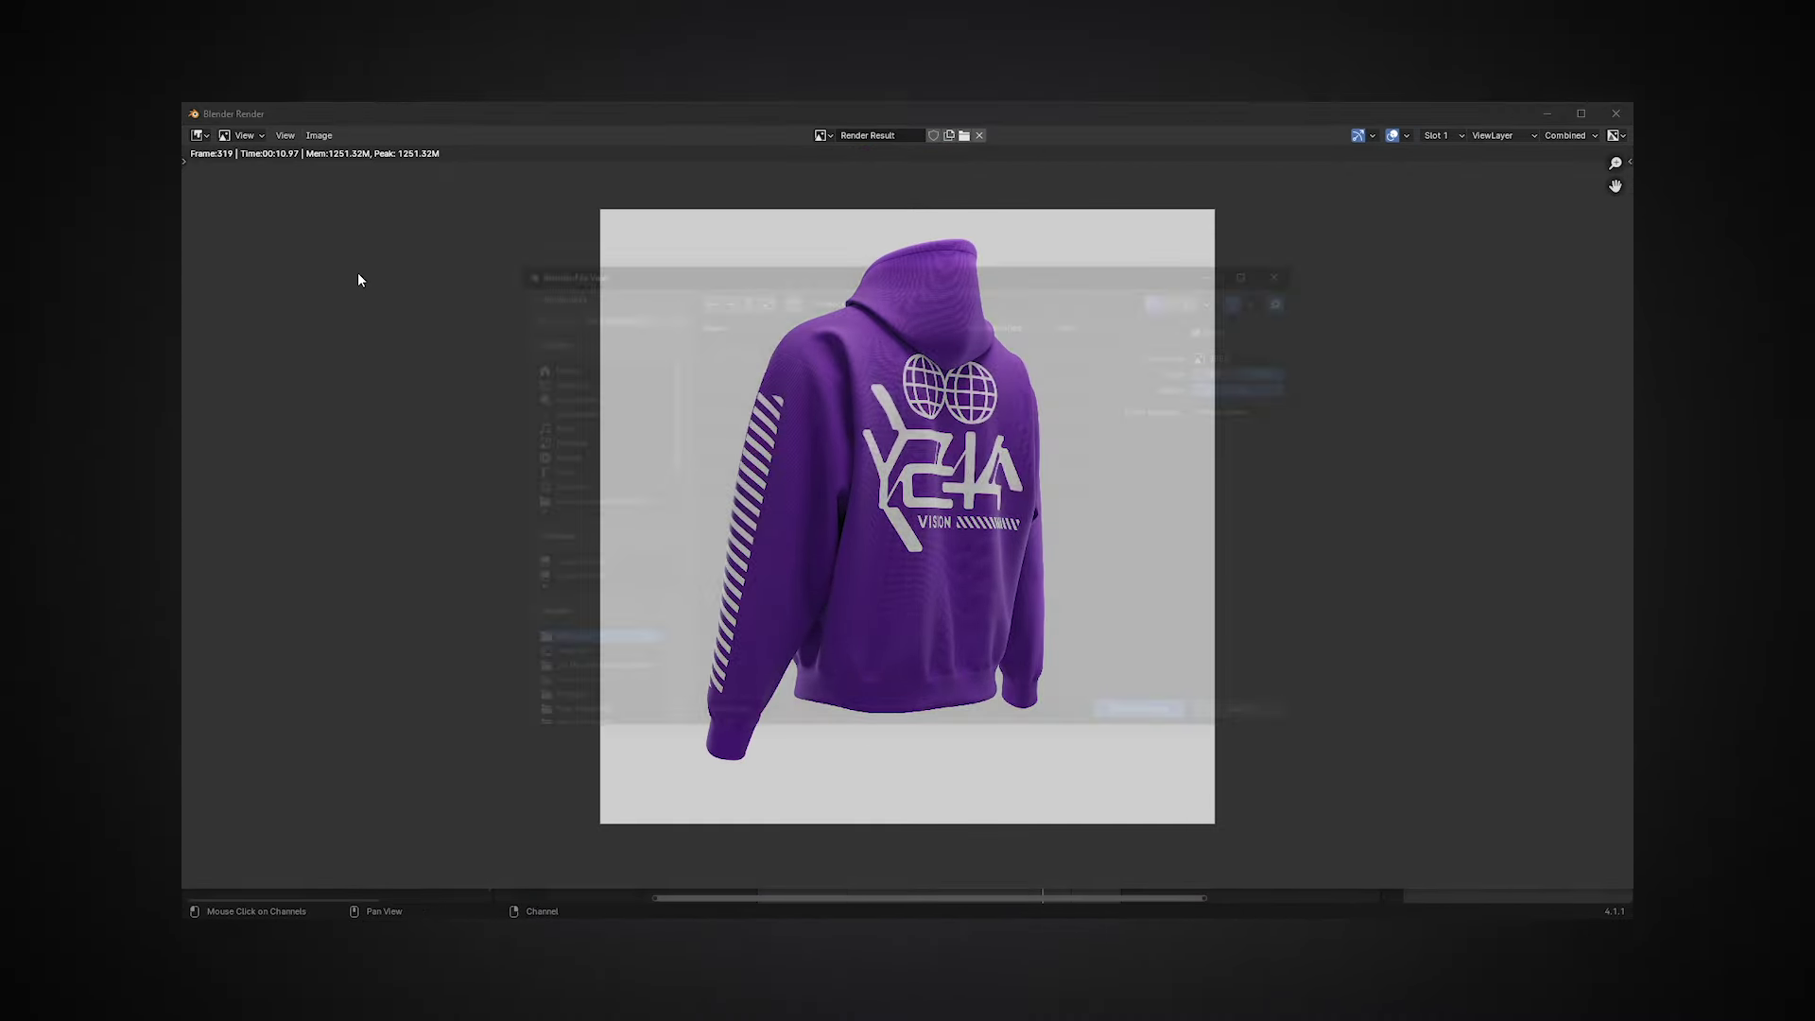
pyautogui.click(1114, 721)
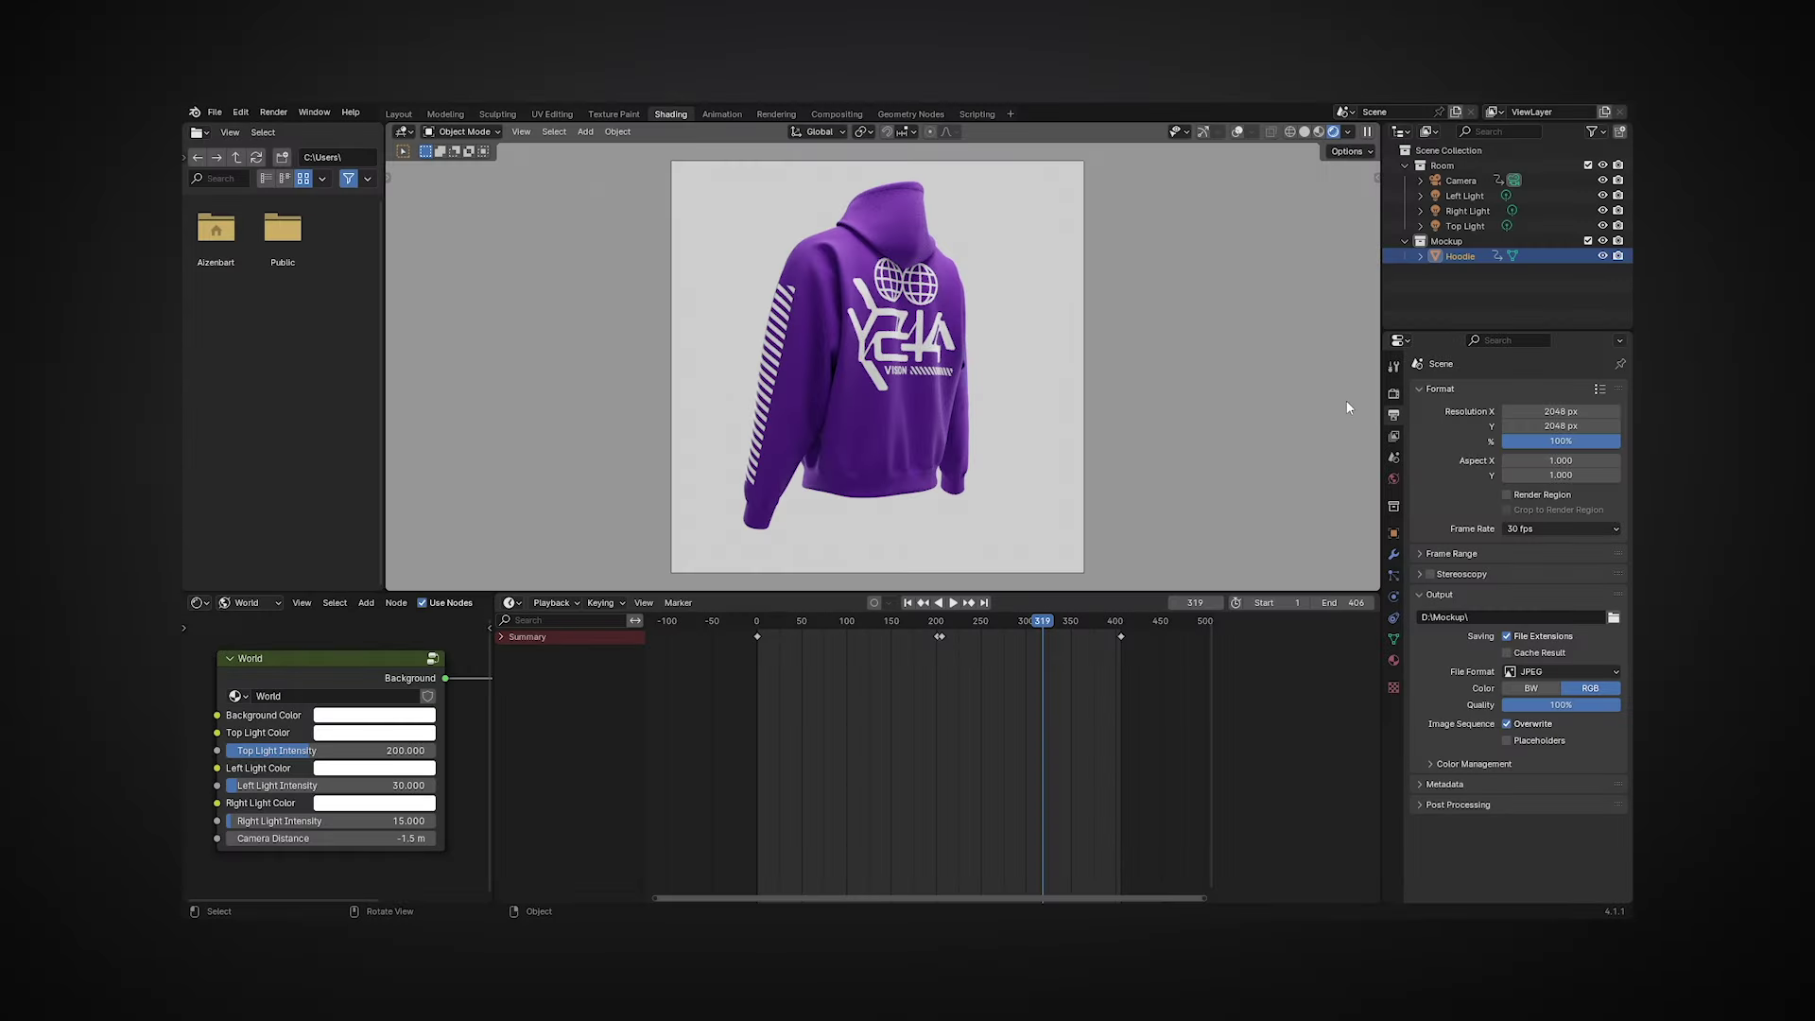
# Enable Film > Transparent in Render properties for a transparent background
pyautogui.click(1393, 392)
pyautogui.scroll(-2, 1454, 654)
pyautogui.click(1420, 789)
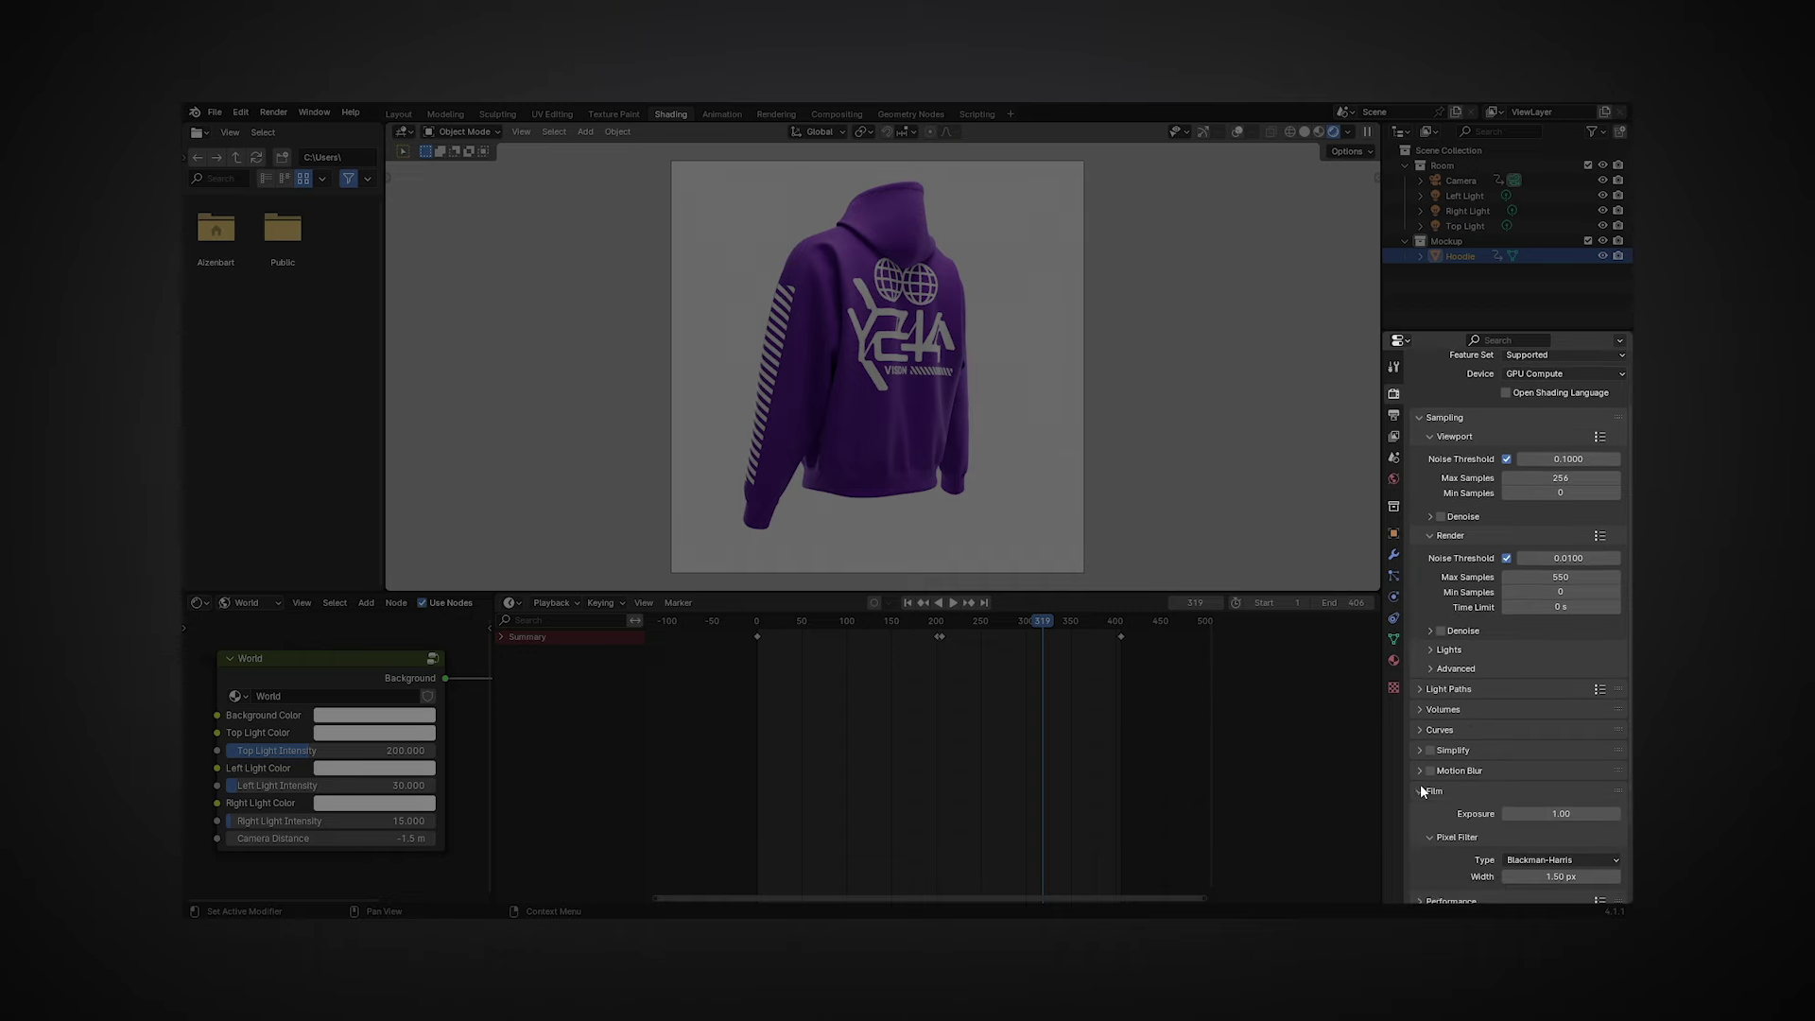
pyautogui.scroll(-4, 1460, 776)
pyautogui.click(1442, 748)
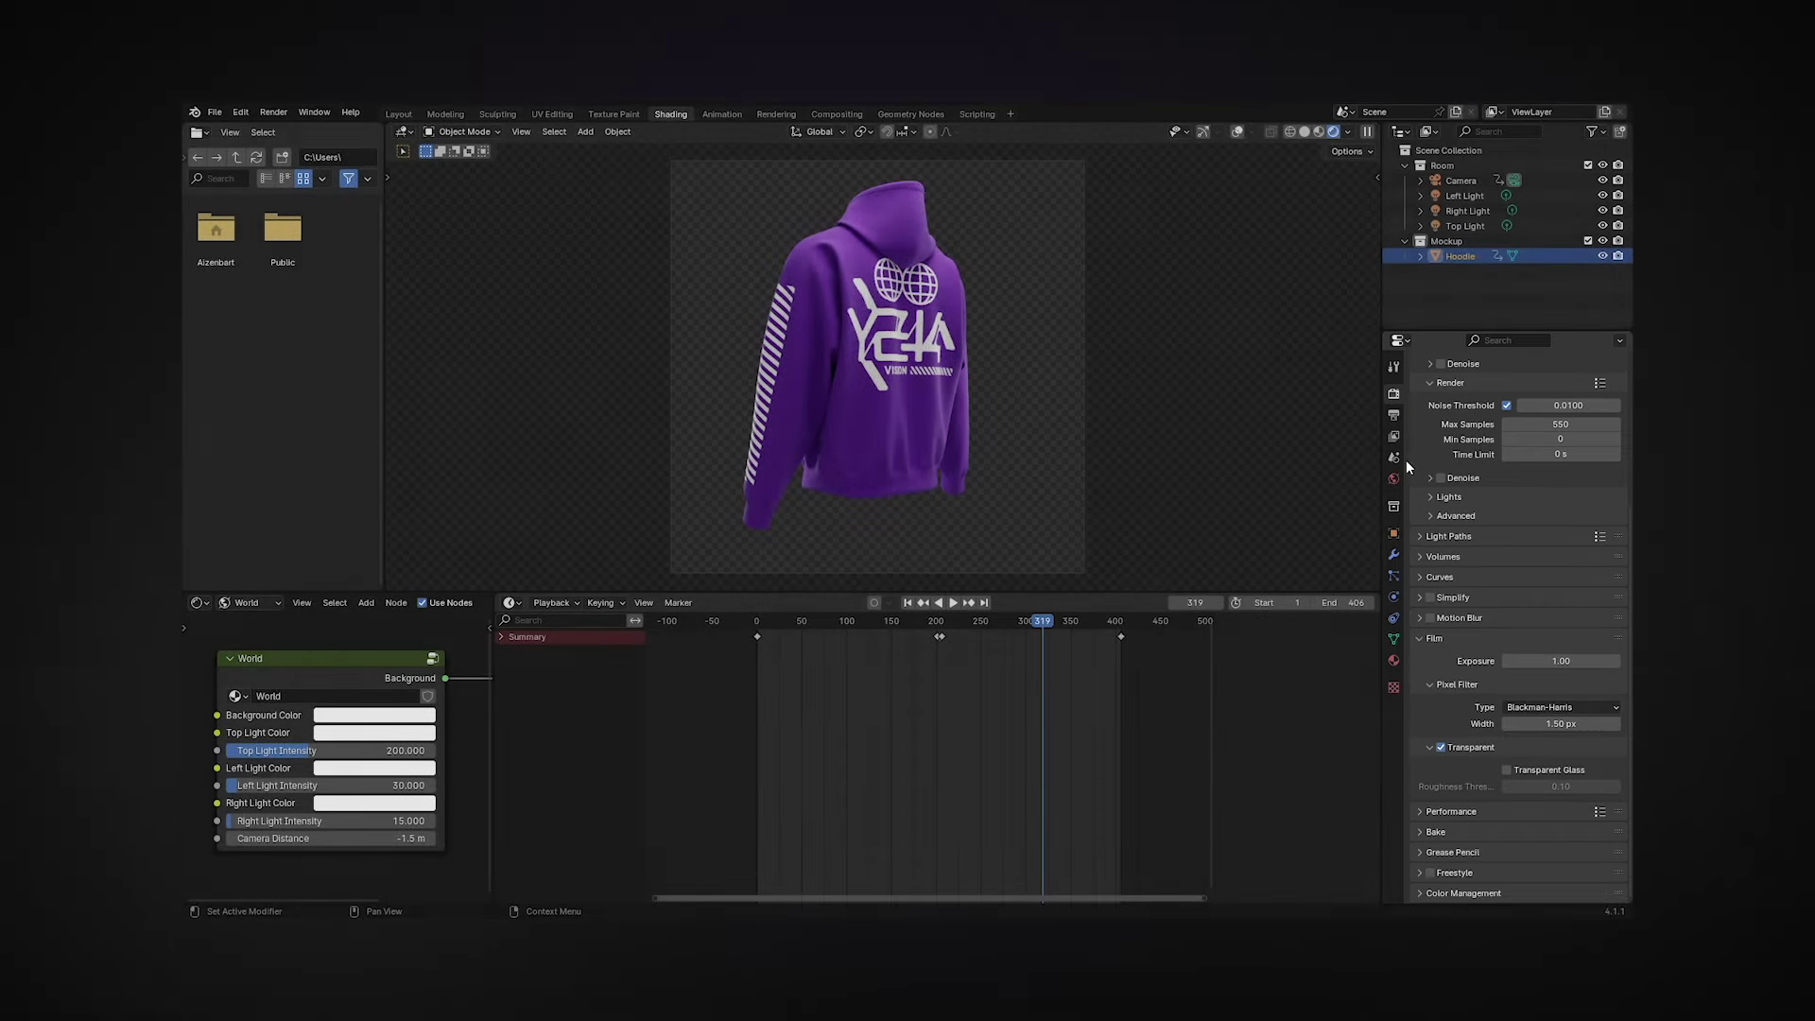
# Set the output file format to RGBA PNG and render the back view again
pyautogui.click(1396, 416)
pyautogui.click(1586, 672)
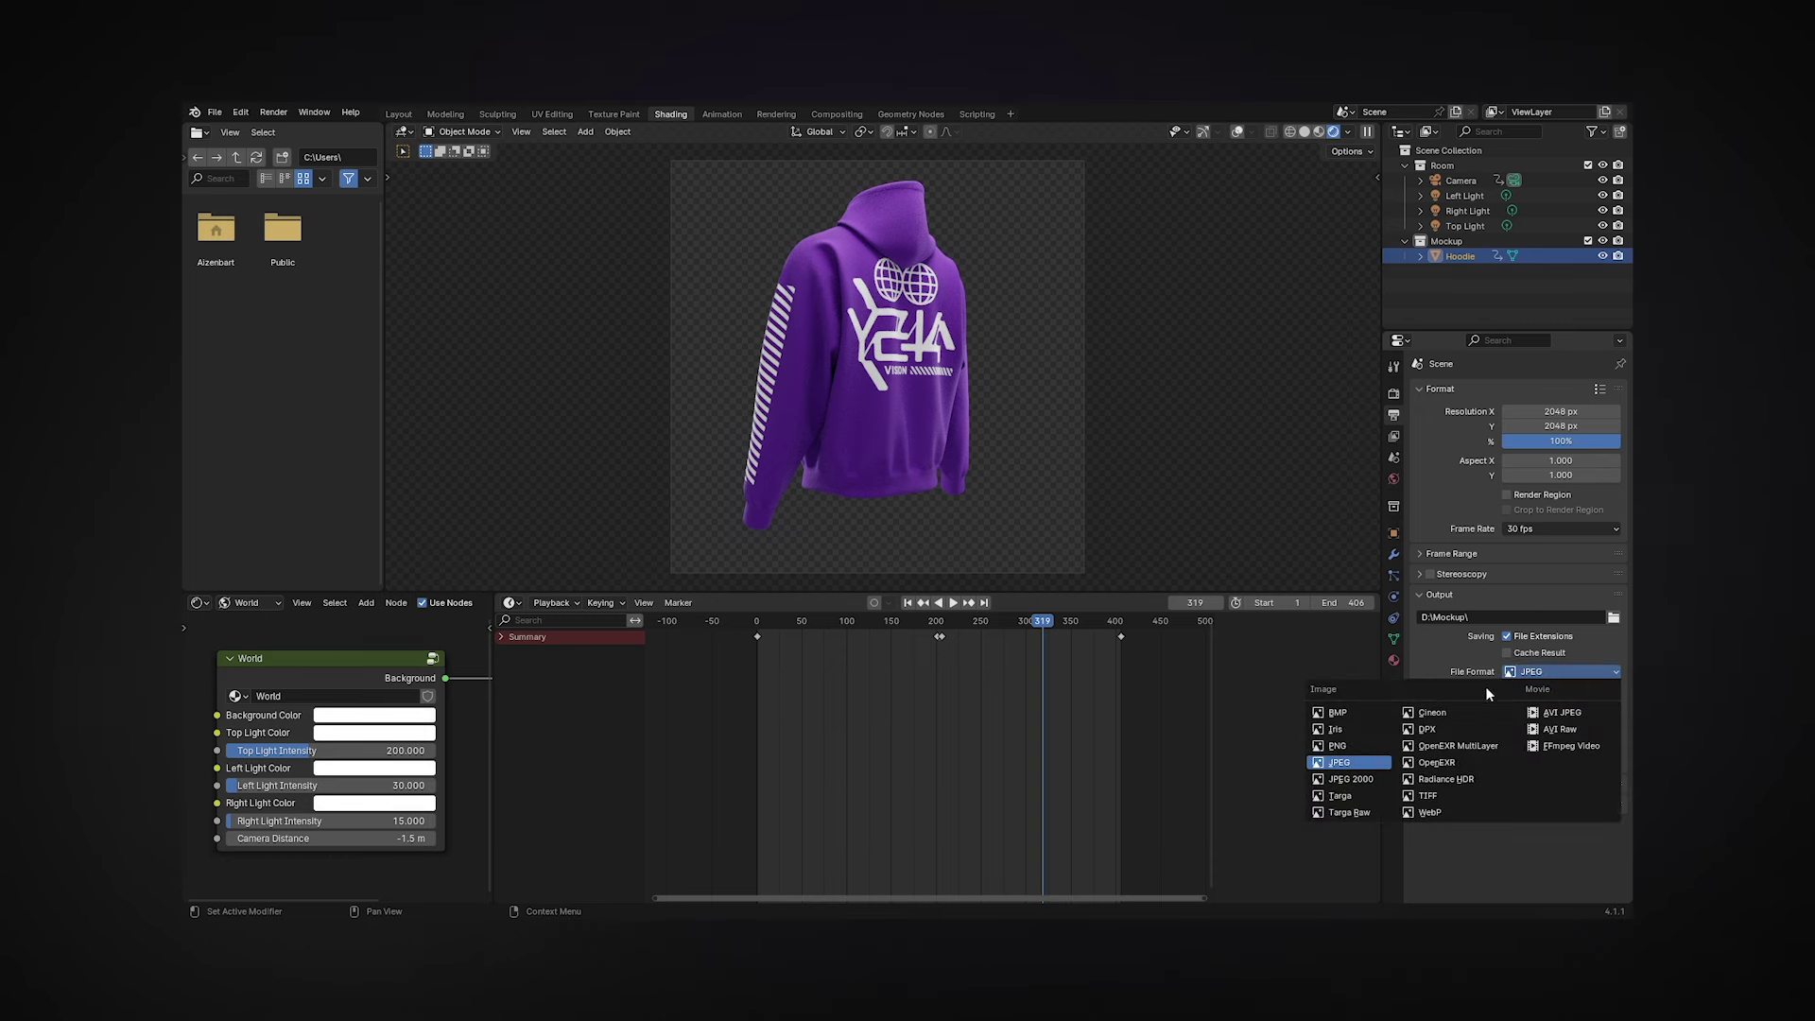
pyautogui.click(1372, 745)
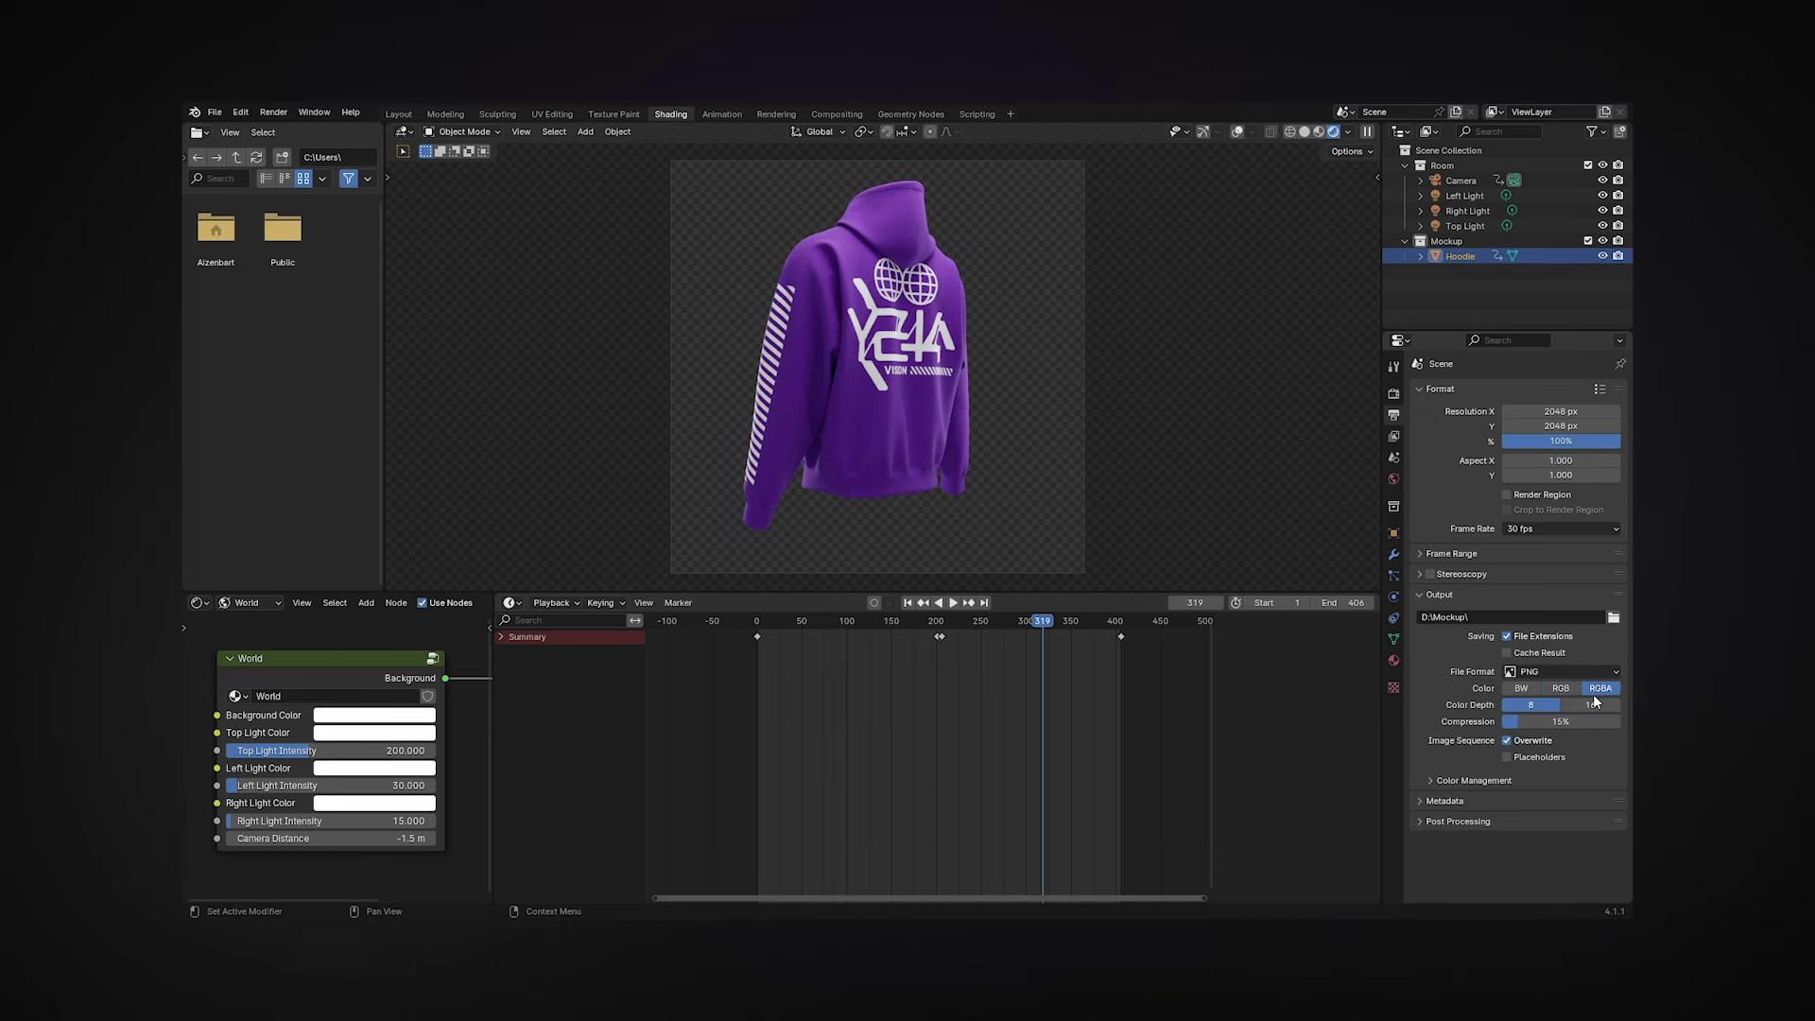
pyautogui.click(275, 113)
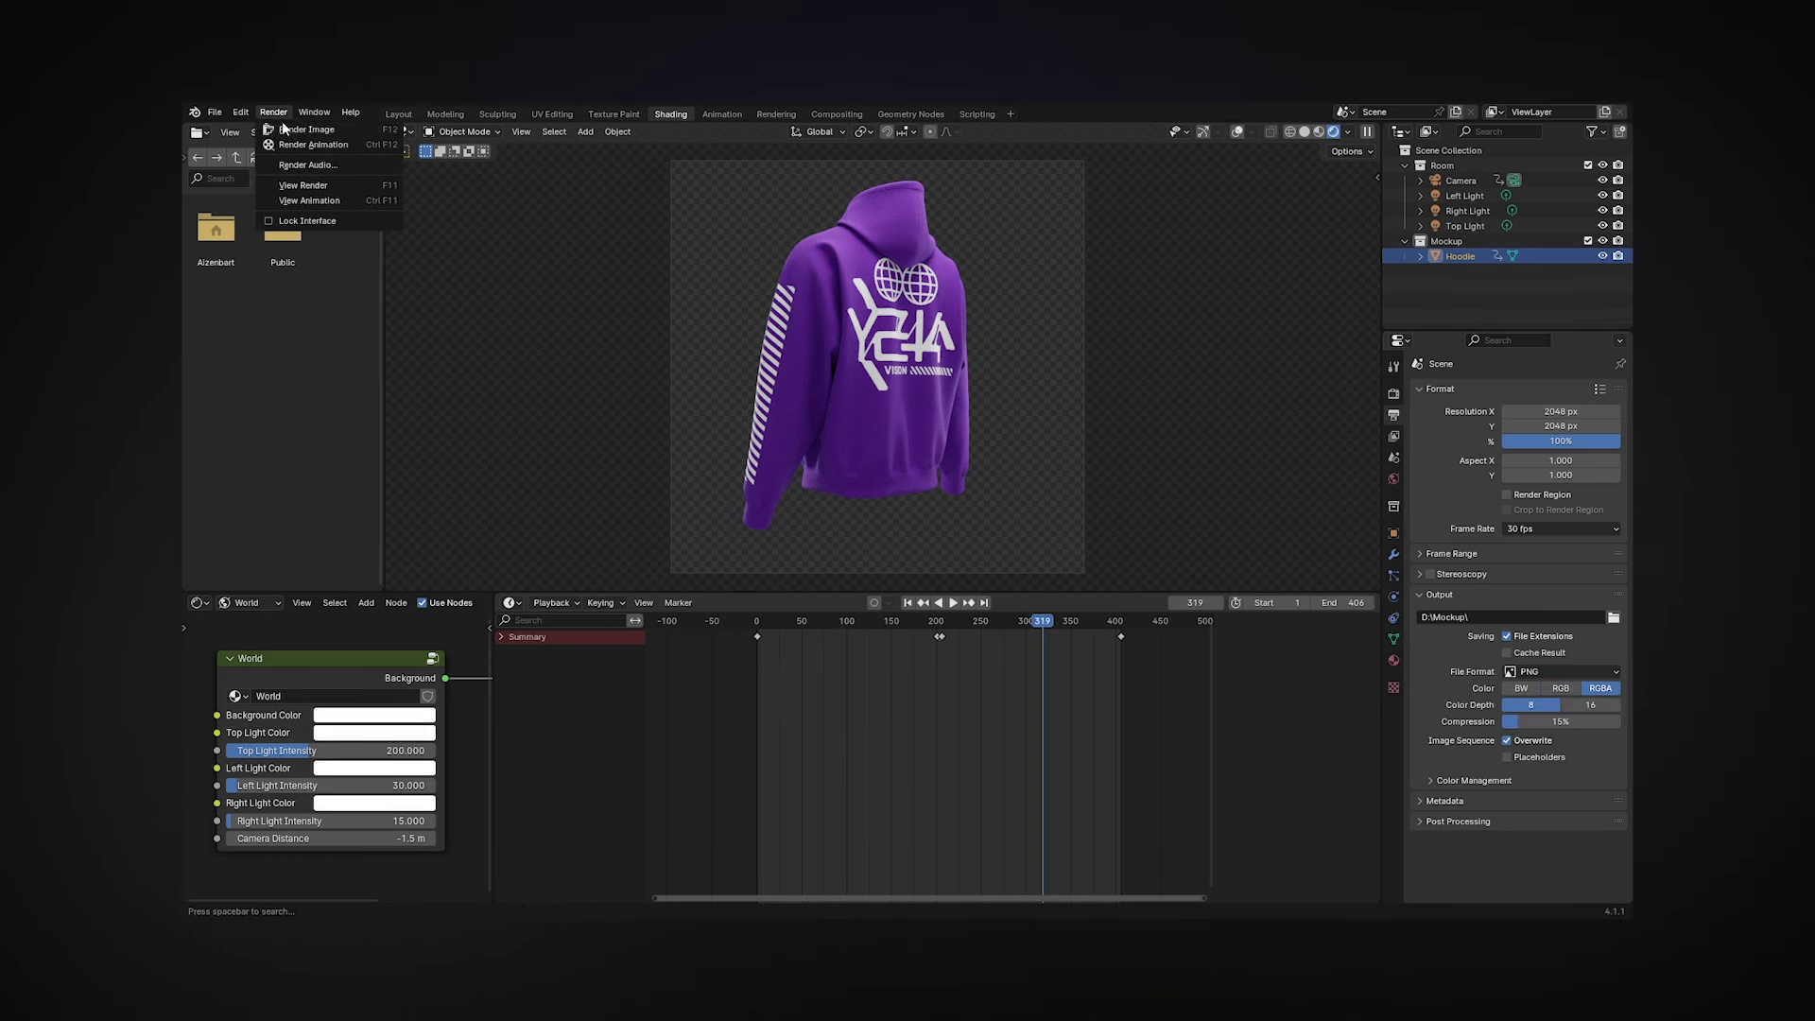
pyautogui.click(312, 134)
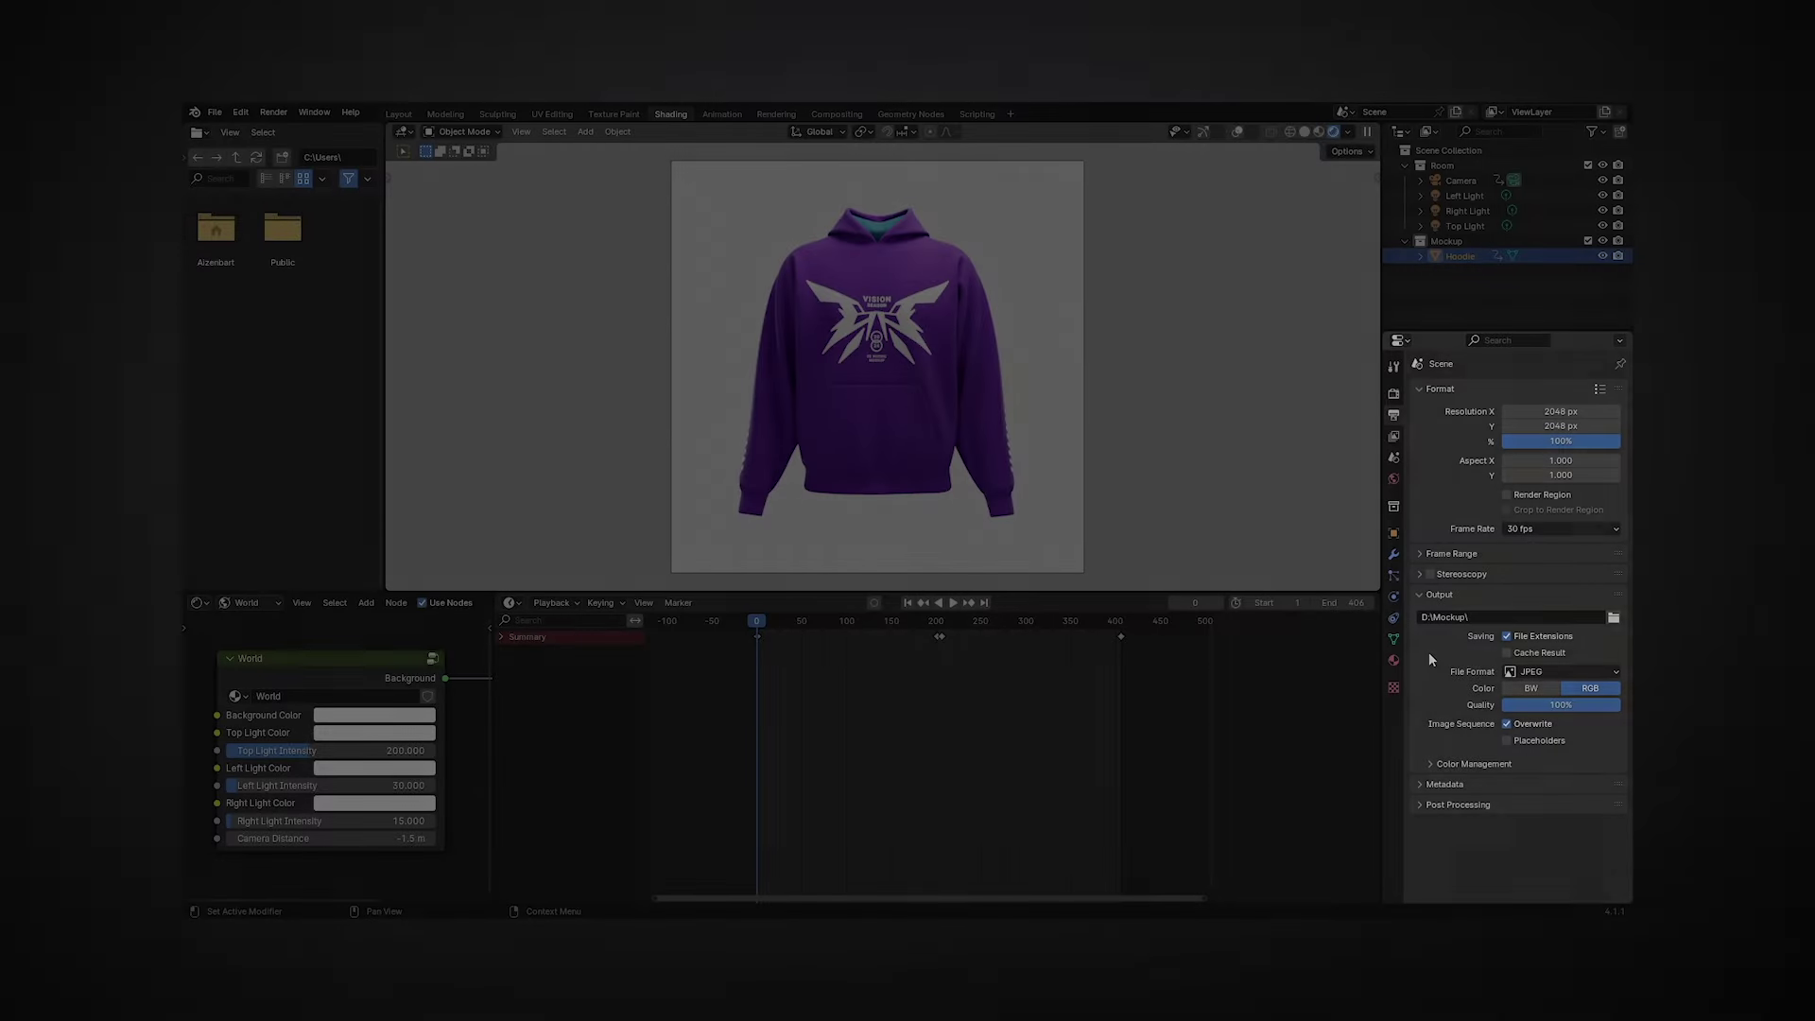
# Switch output to FFmpeg Video, MPEG-4 container, High Quality, and render the animation
pyautogui.click(1516, 673)
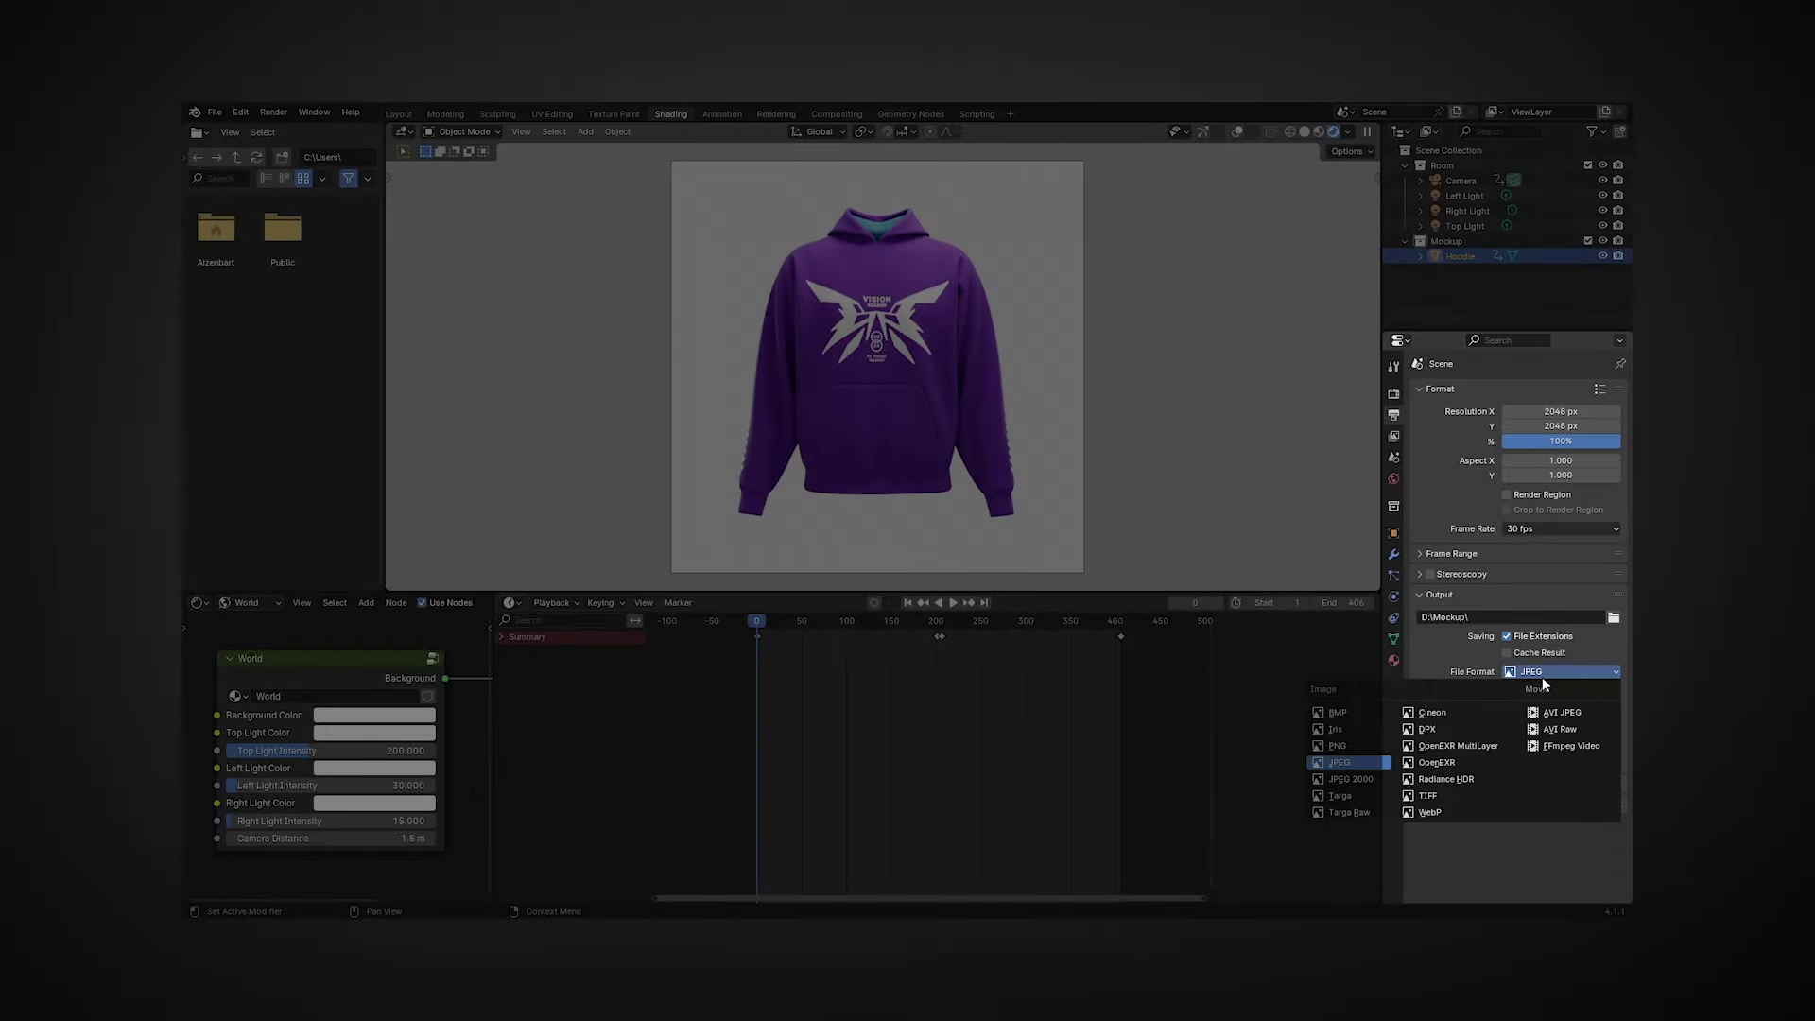
pyautogui.click(1553, 747)
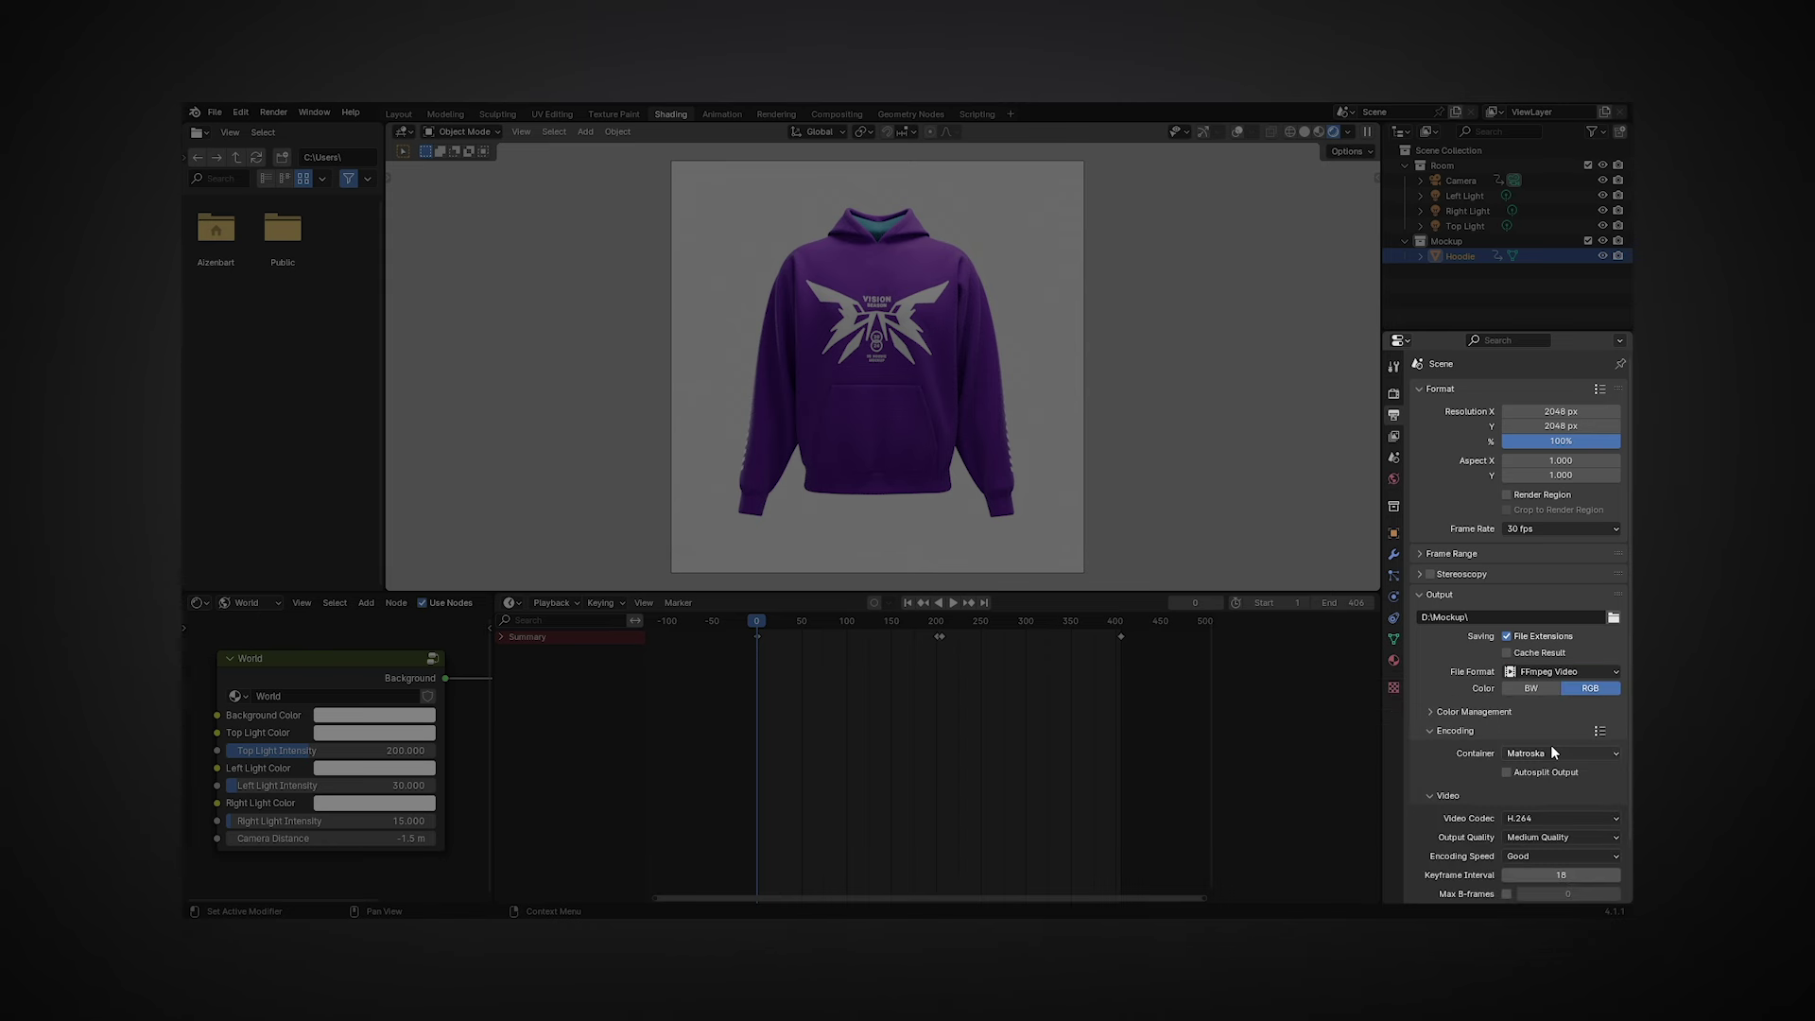
pyautogui.scroll(-2, 1550, 745)
pyautogui.click(1558, 690)
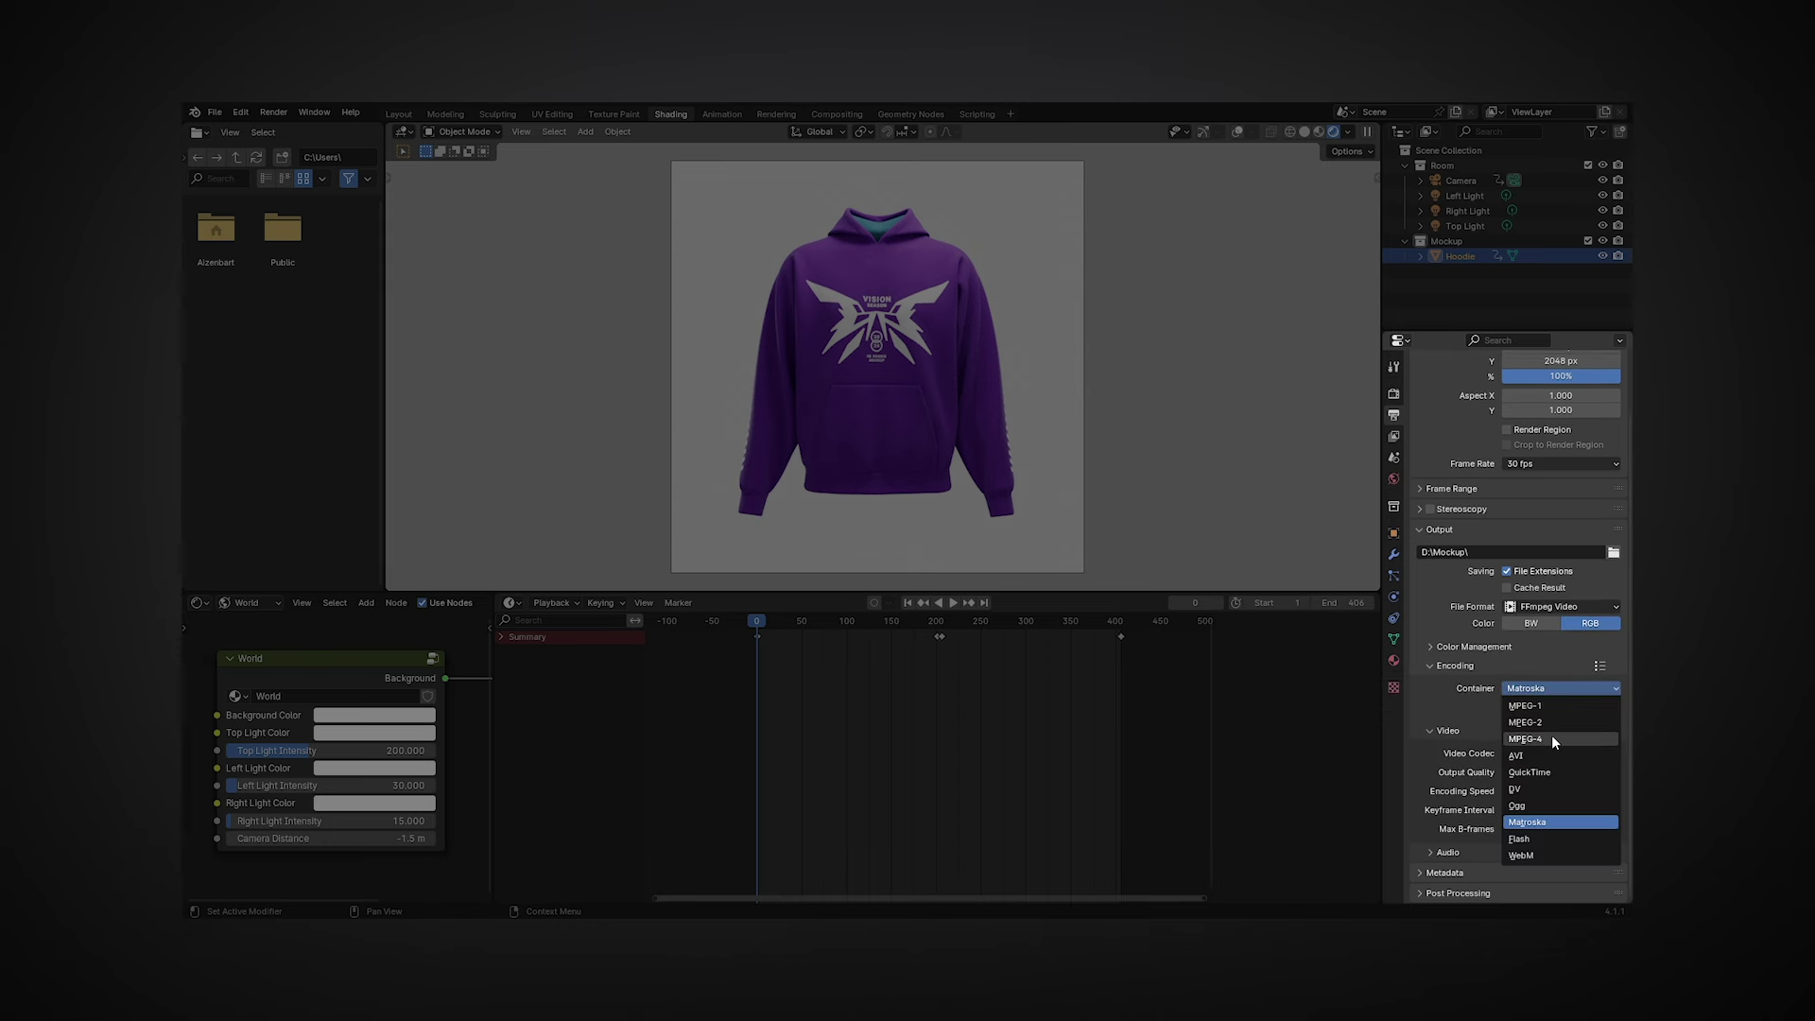
pyautogui.click(1551, 736)
pyautogui.click(1549, 770)
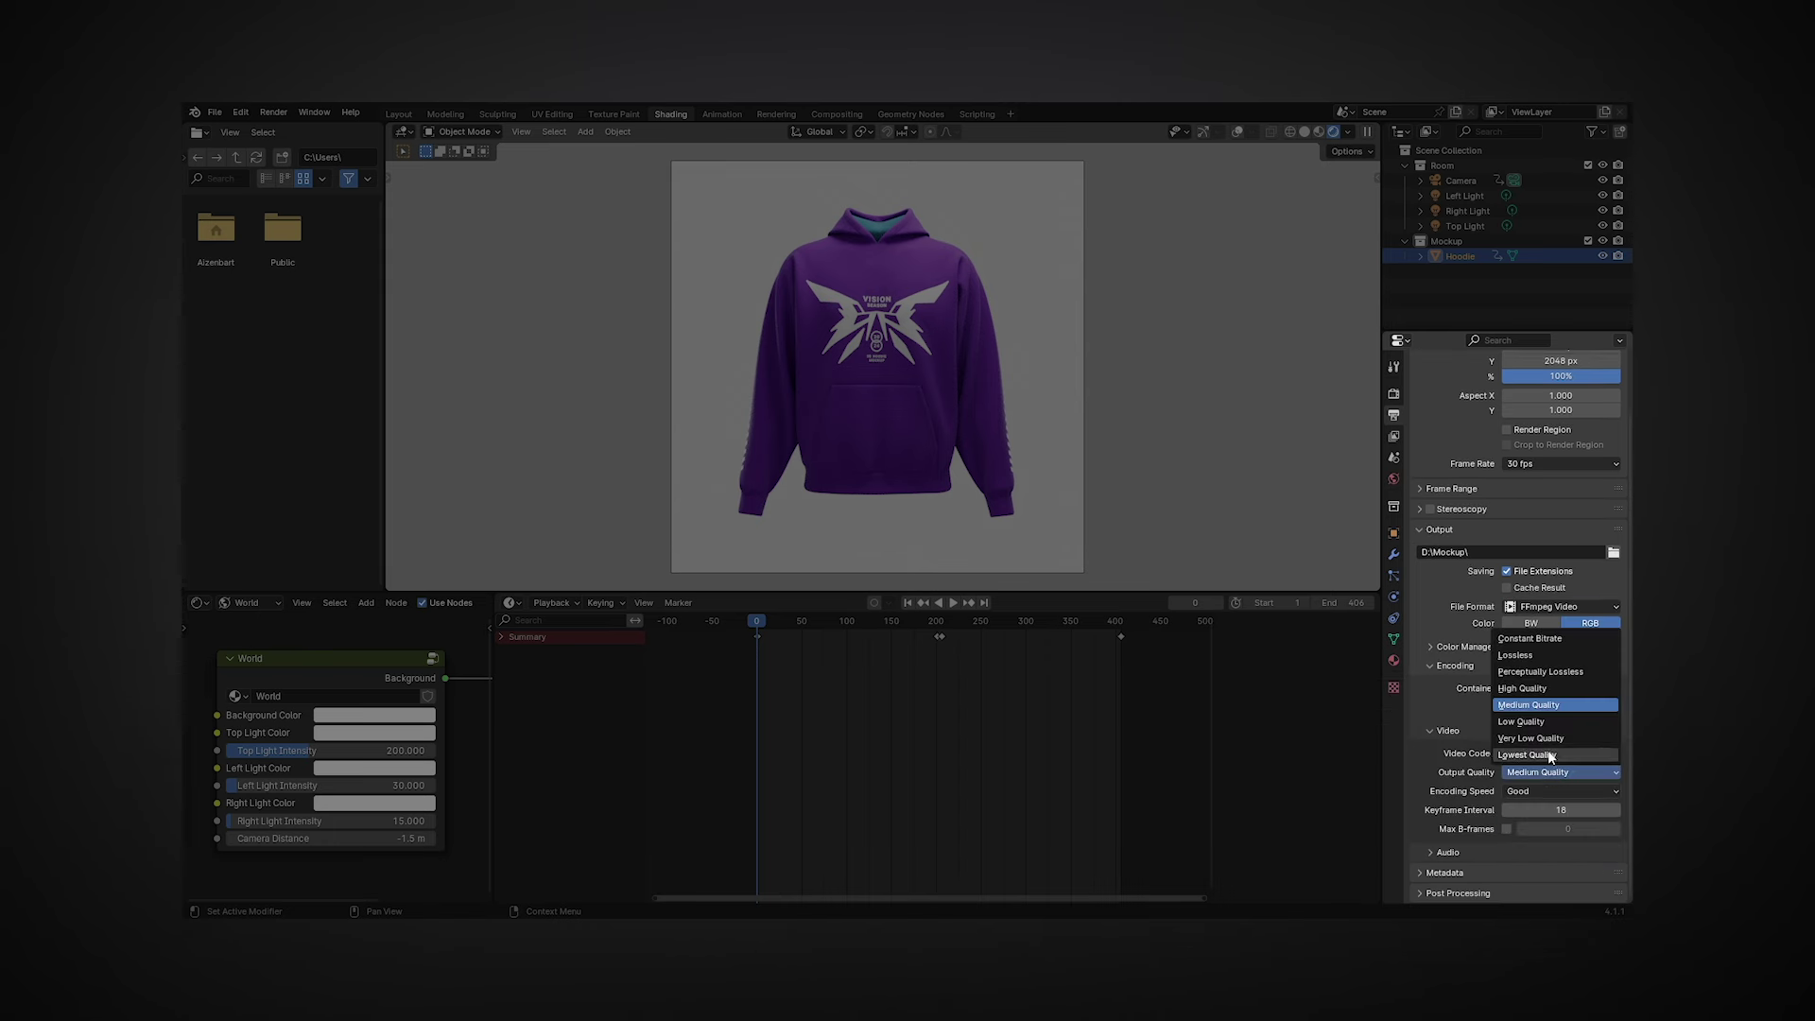
pyautogui.click(1551, 686)
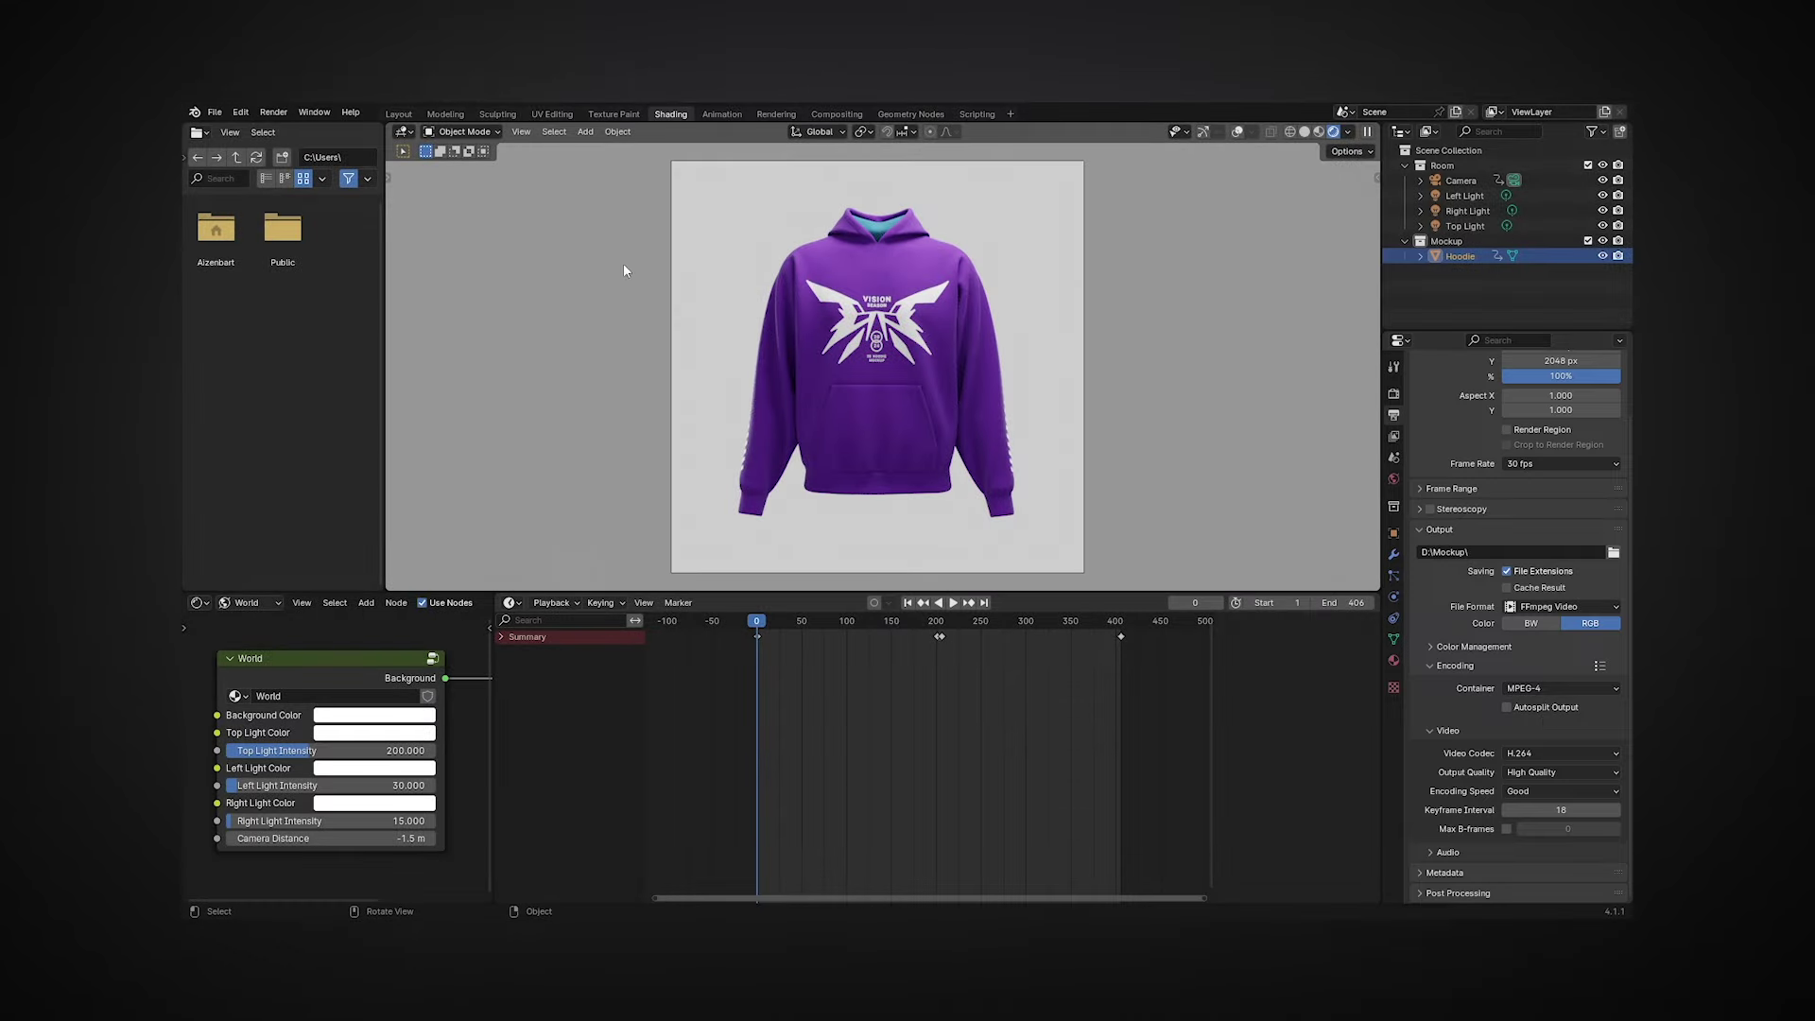
pyautogui.click(272, 112)
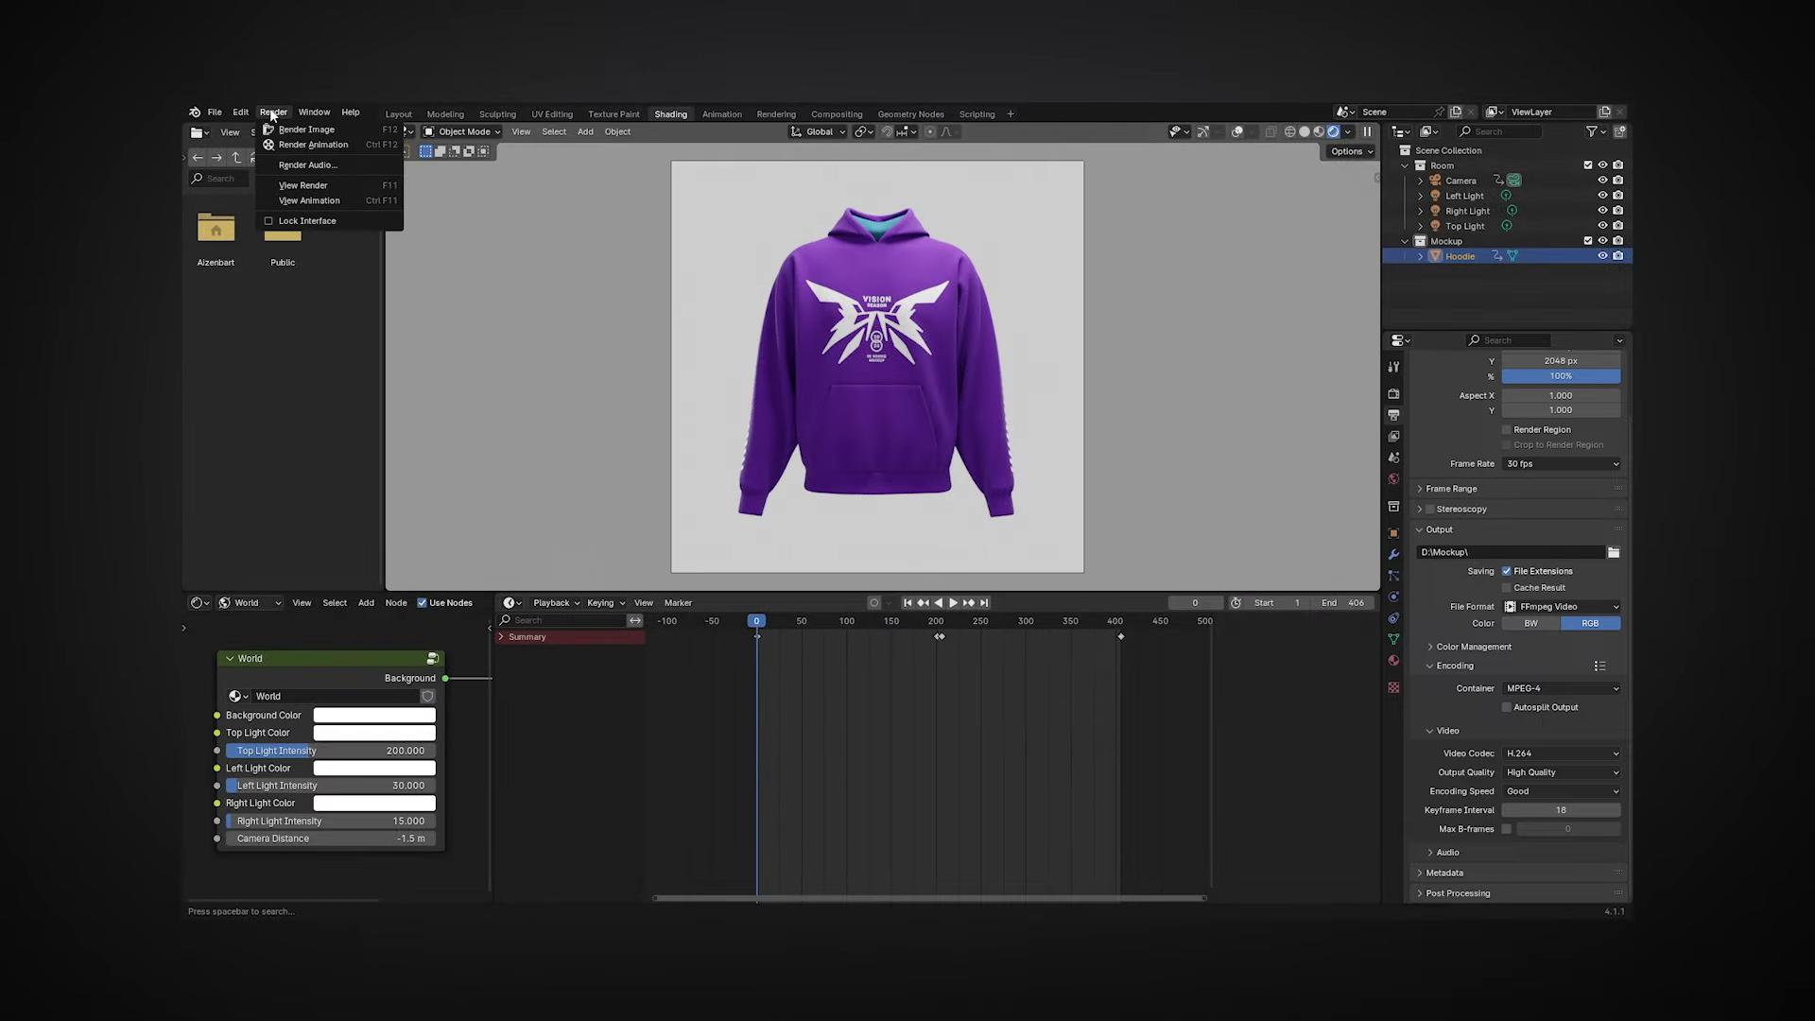
pyautogui.click(313, 144)
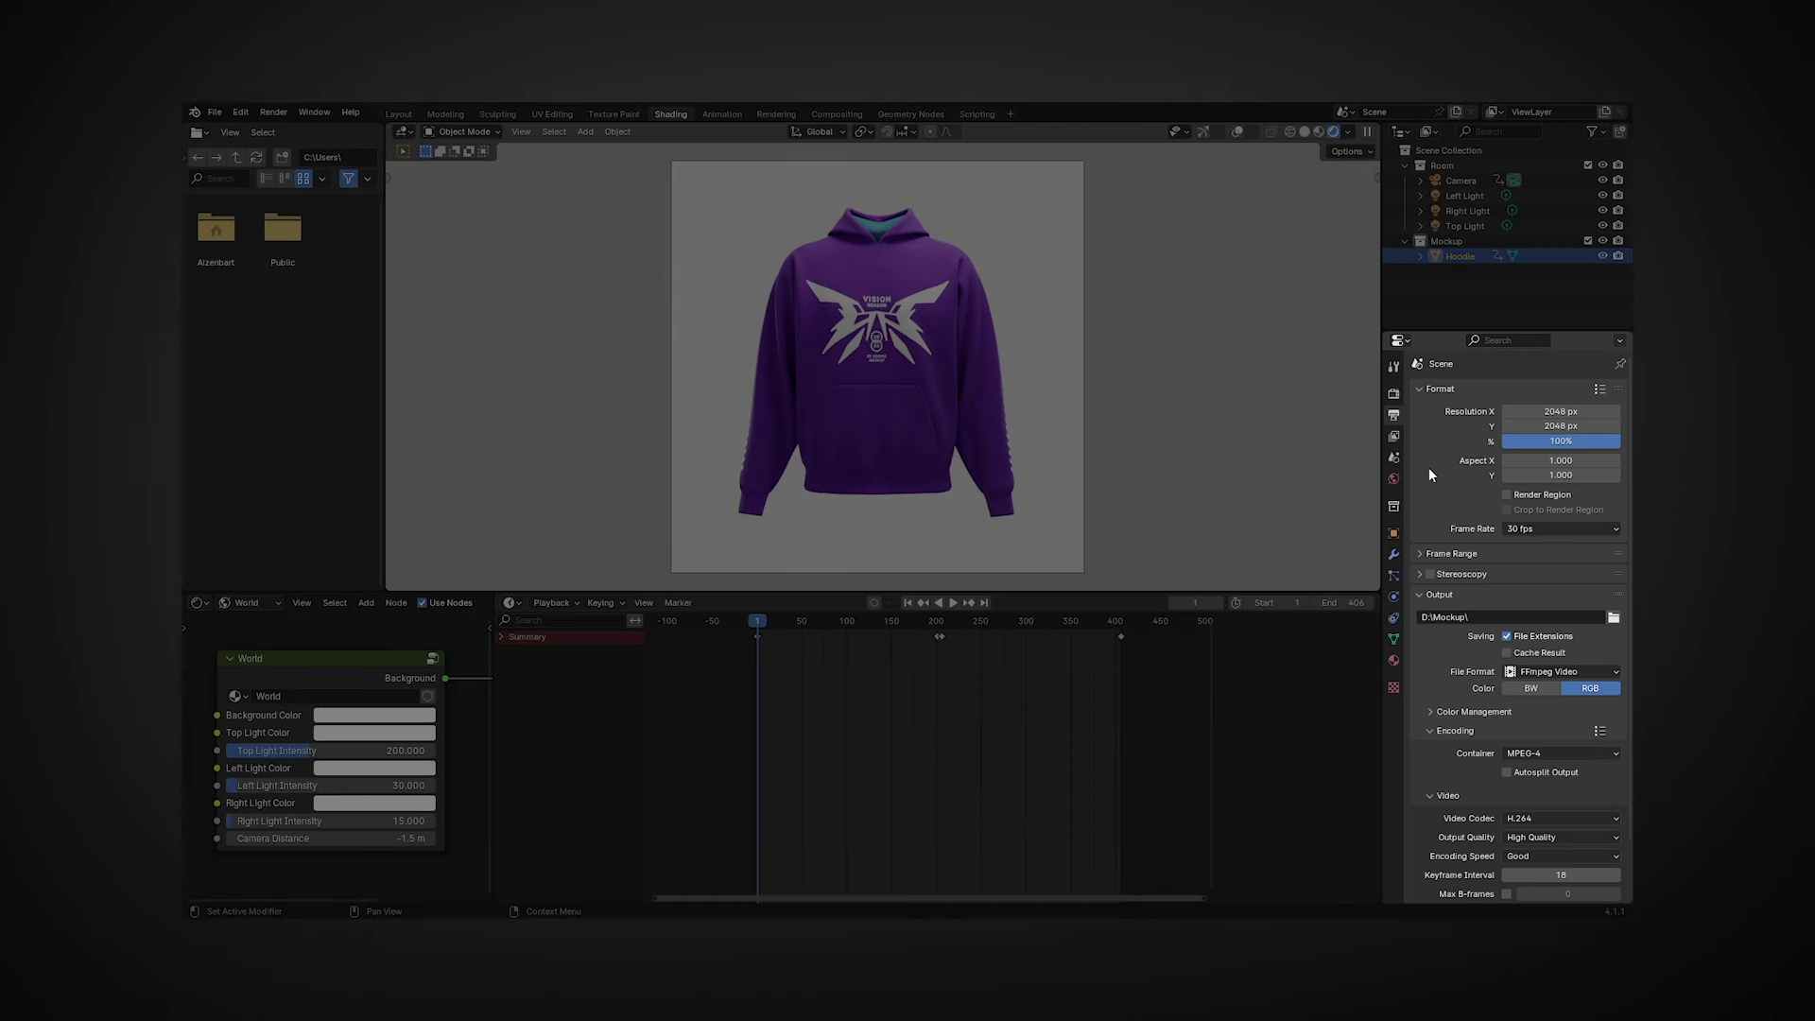
# Set the output resolution to 1080 × 1080 pixels
pyautogui.doubleClick(1555, 413)
pyautogui.press('Tab')
pyautogui.write('1080')
pyautogui.press('Return')
# Set Max Samples to 250 and turn on Denoise for final renders
pyautogui.click(1397, 400)
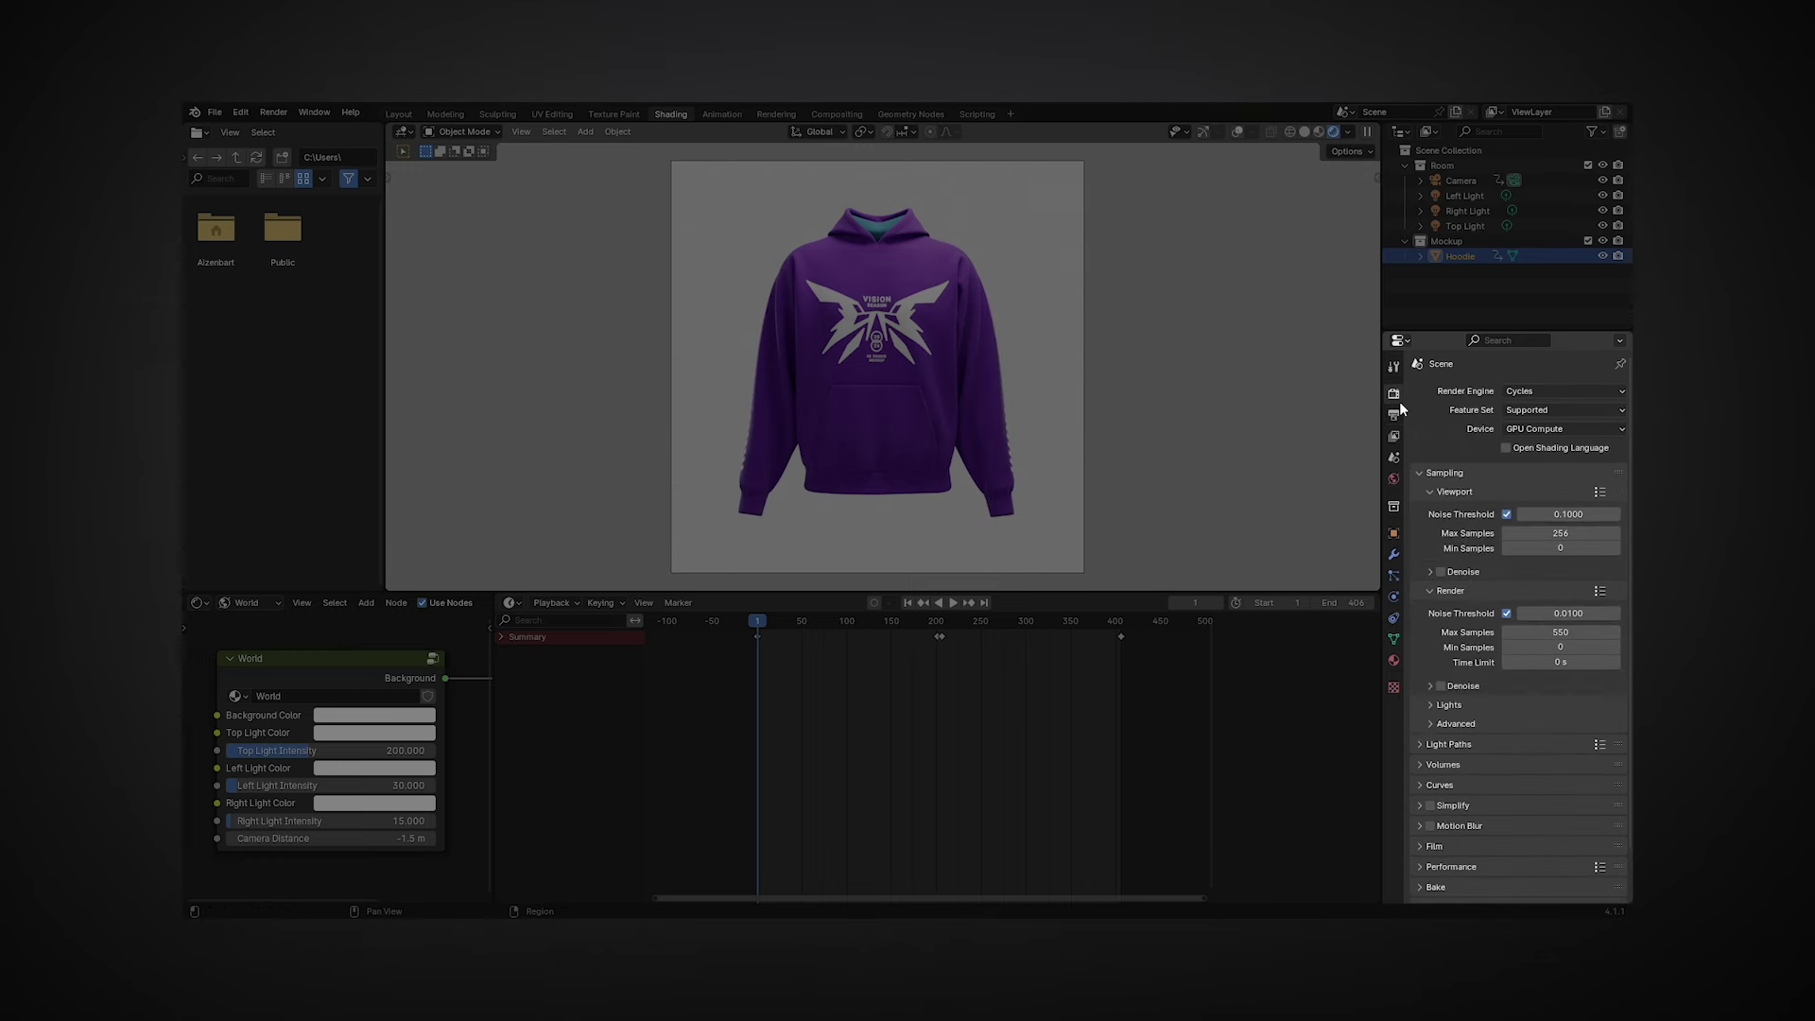
pyautogui.click(1549, 633)
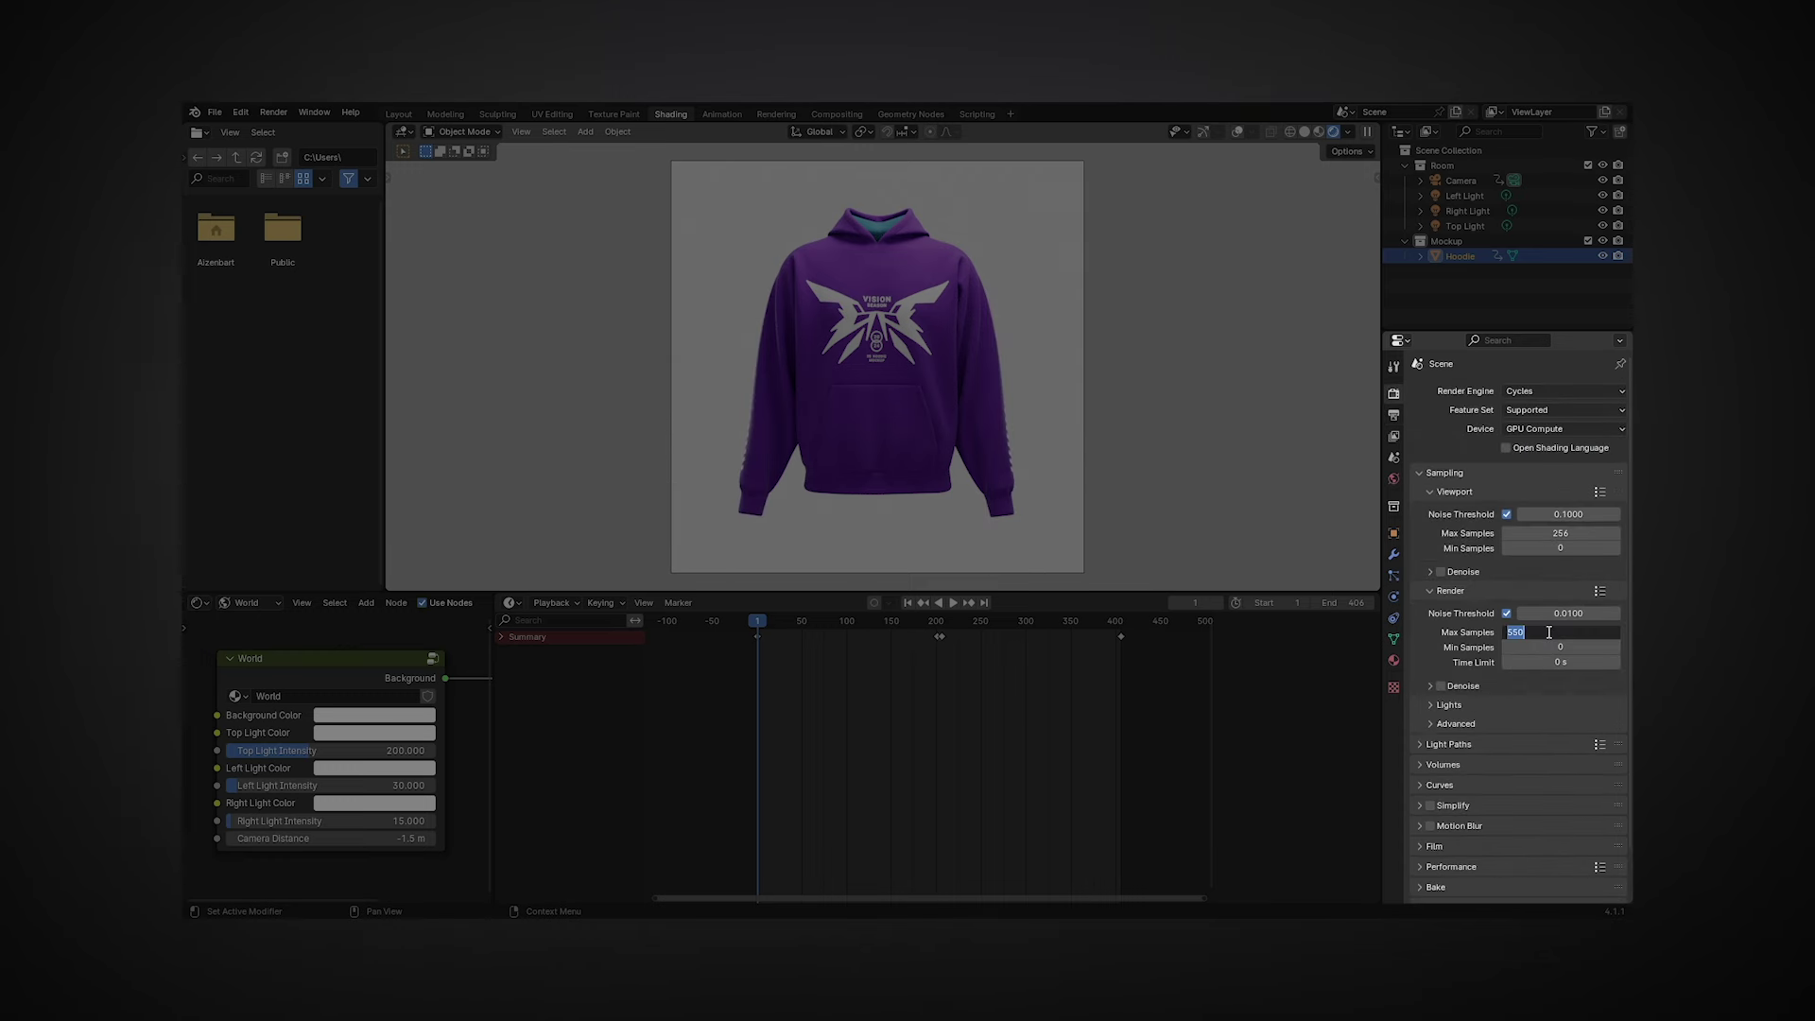
pyautogui.press('Return')
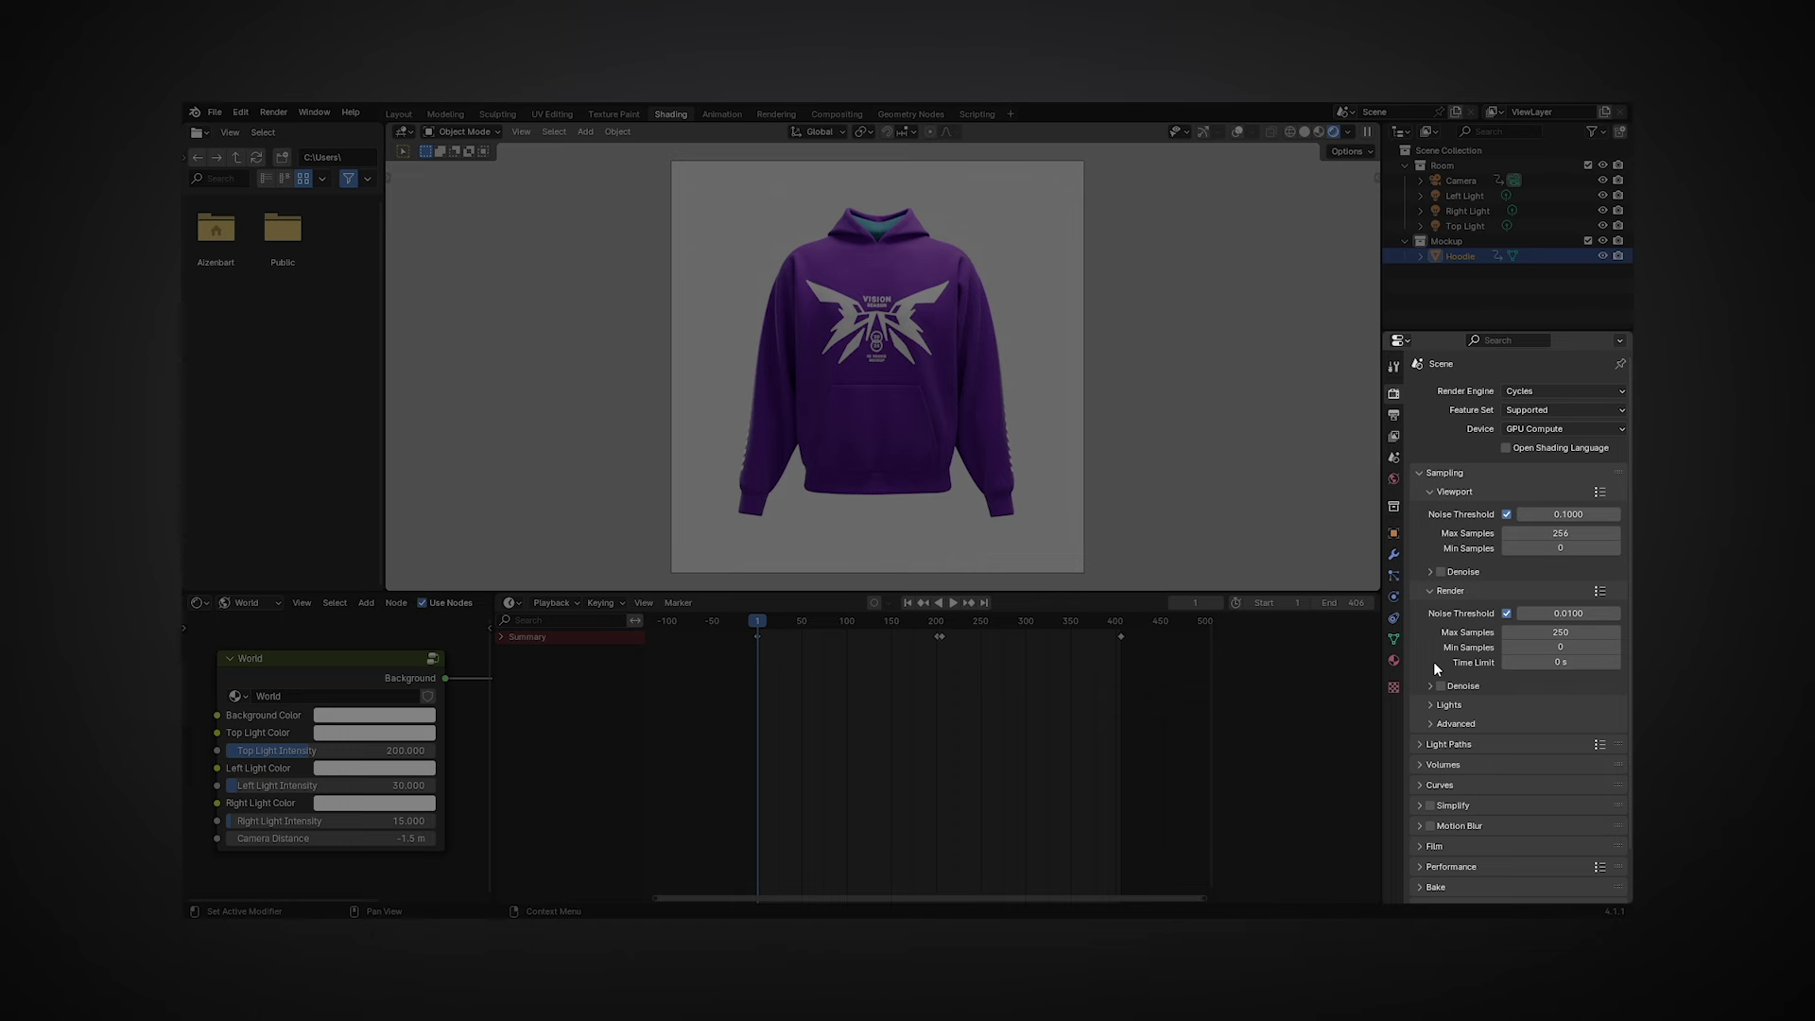
pyautogui.click(1441, 684)
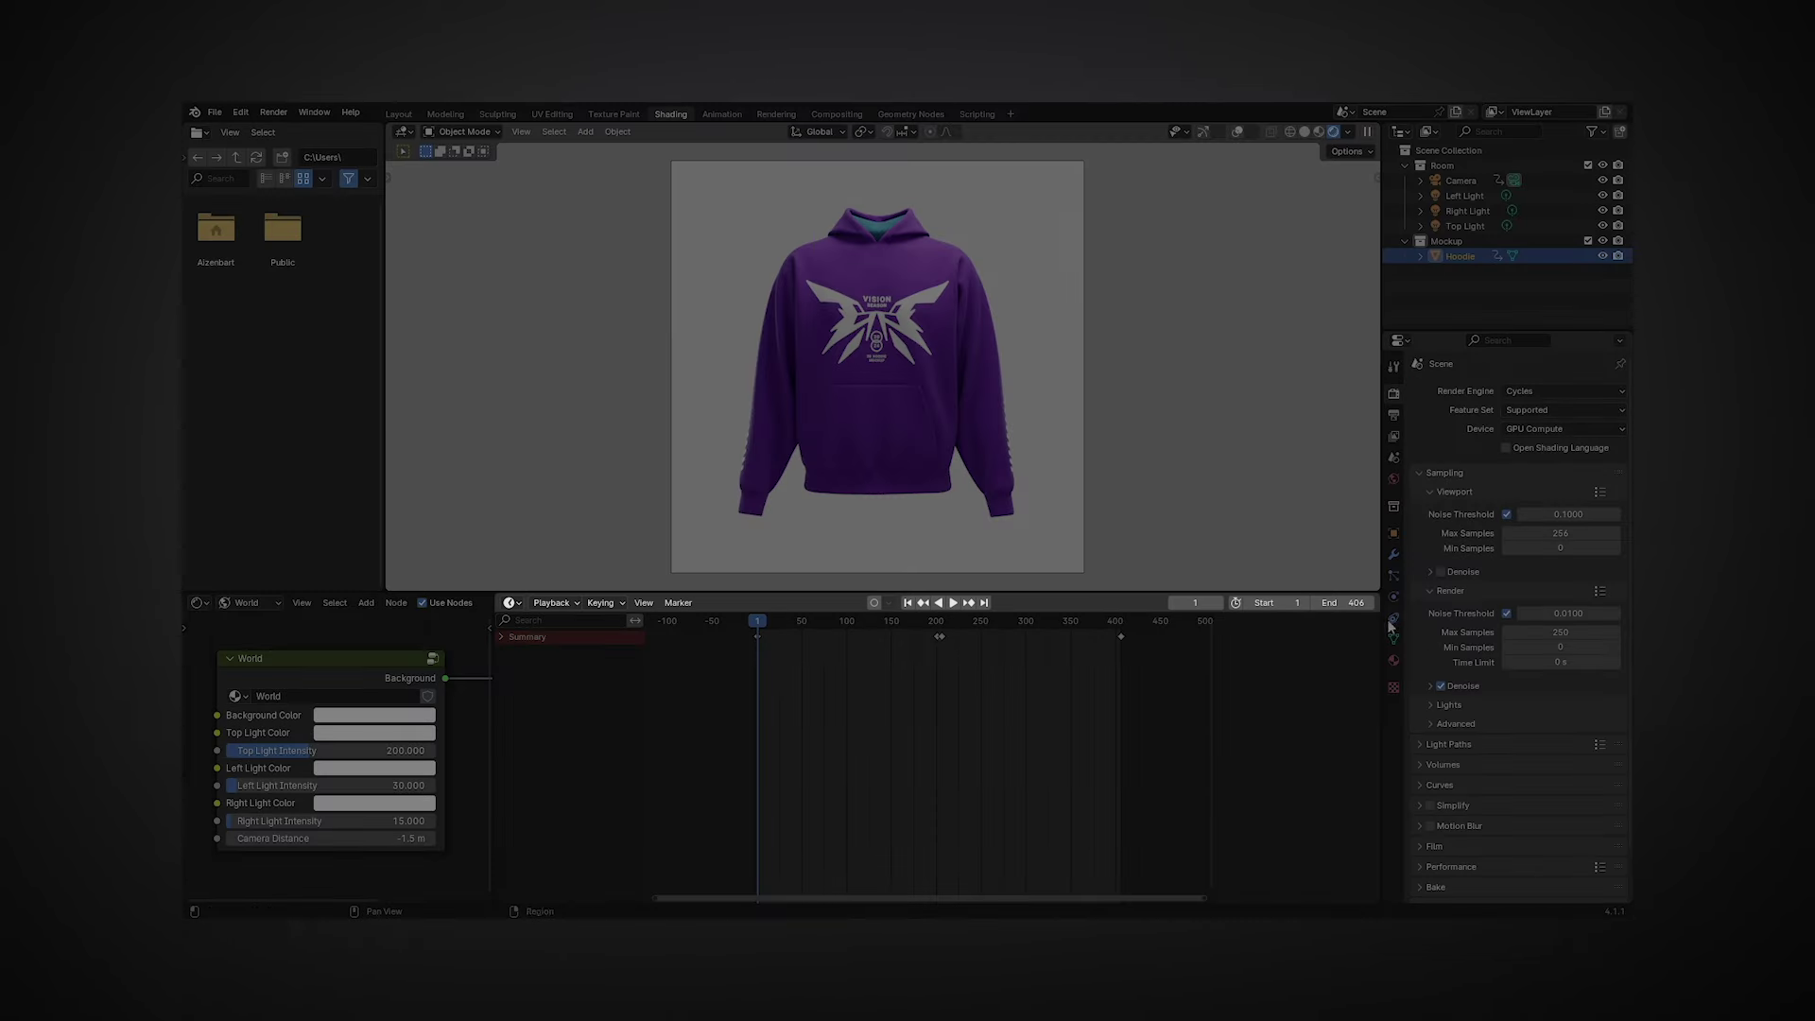
# Change the timeline End frame from 406 to 206
pyautogui.click(1359, 603)
pyautogui.press('Return')
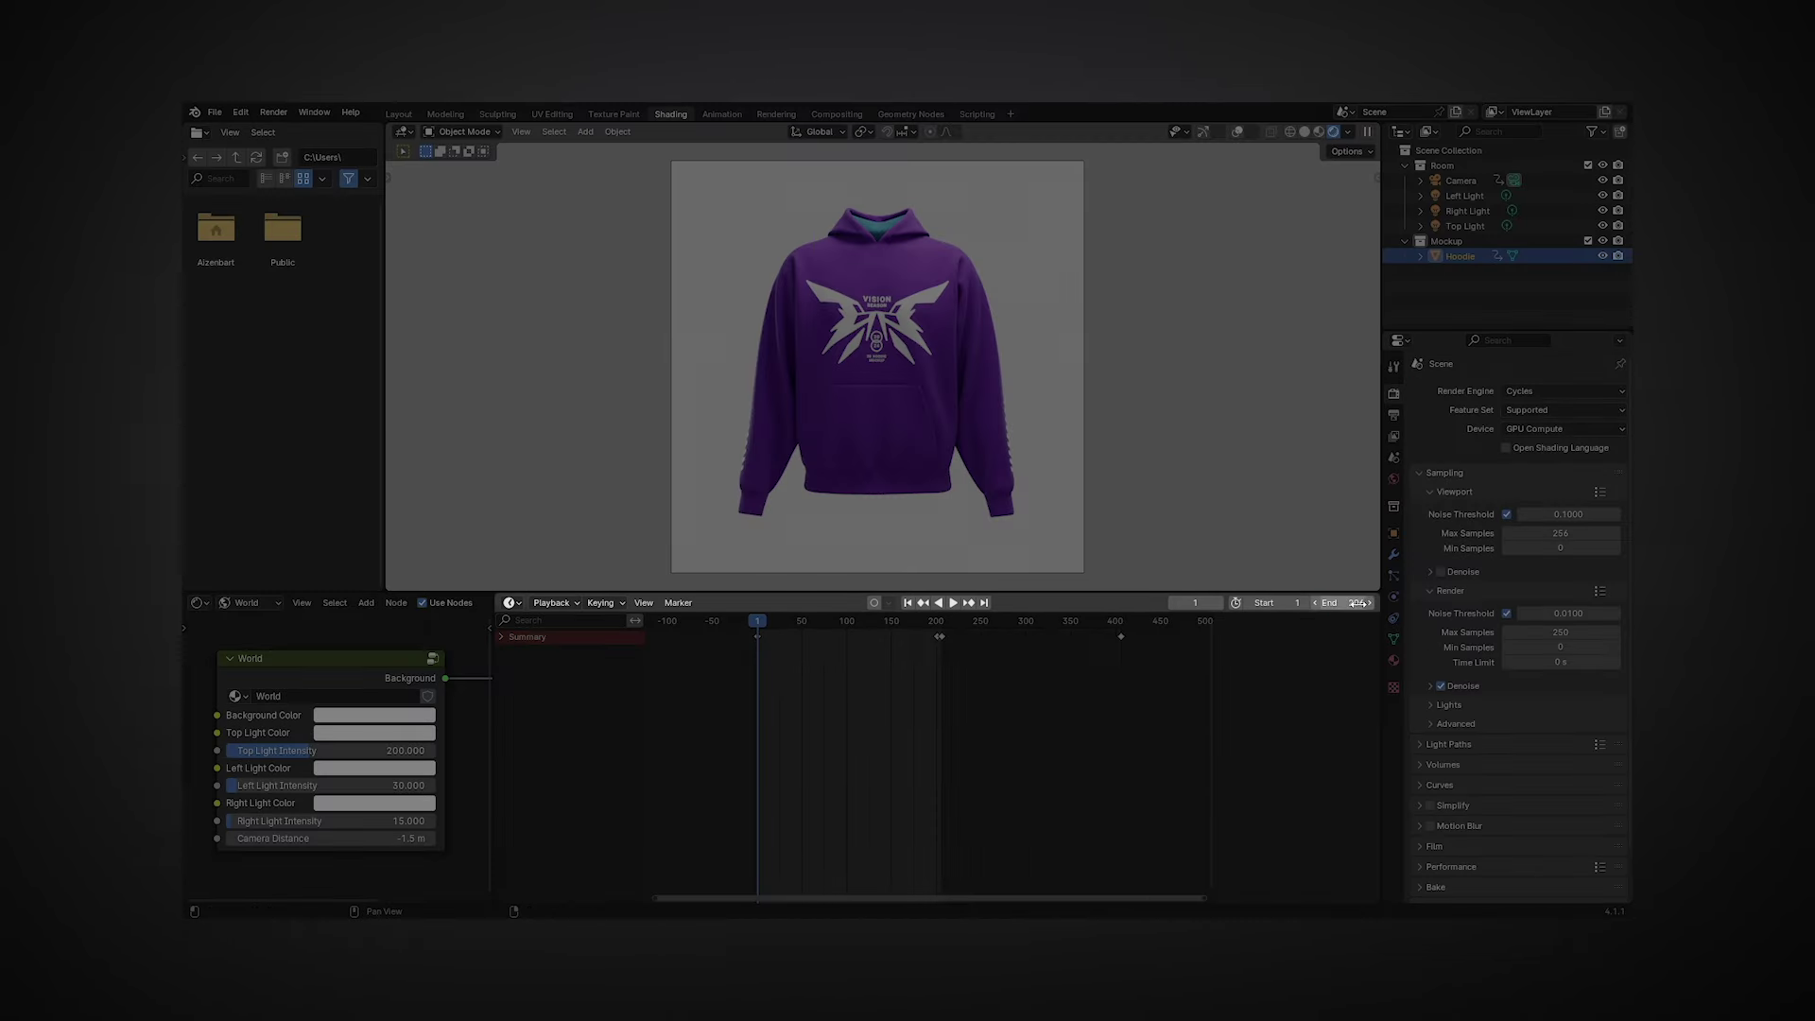